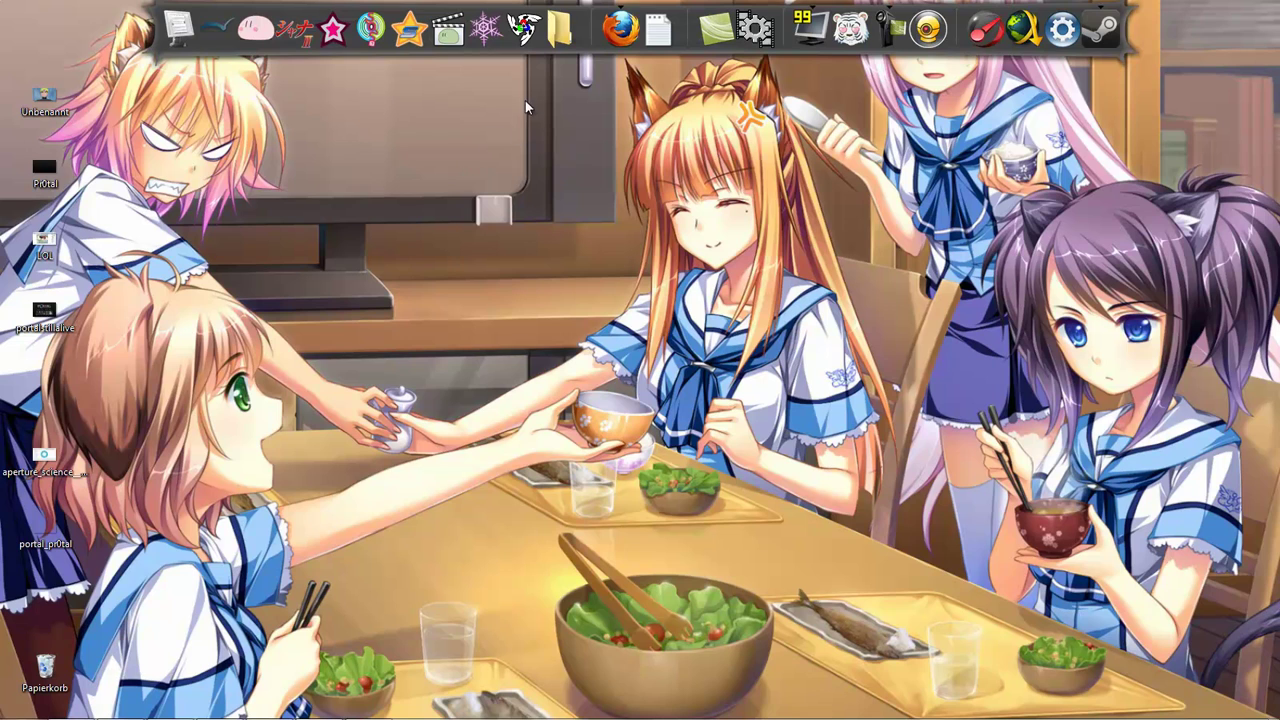
- Open Steam in a maximized window and filter the game library to show only Tools
left_click(1112, 38)
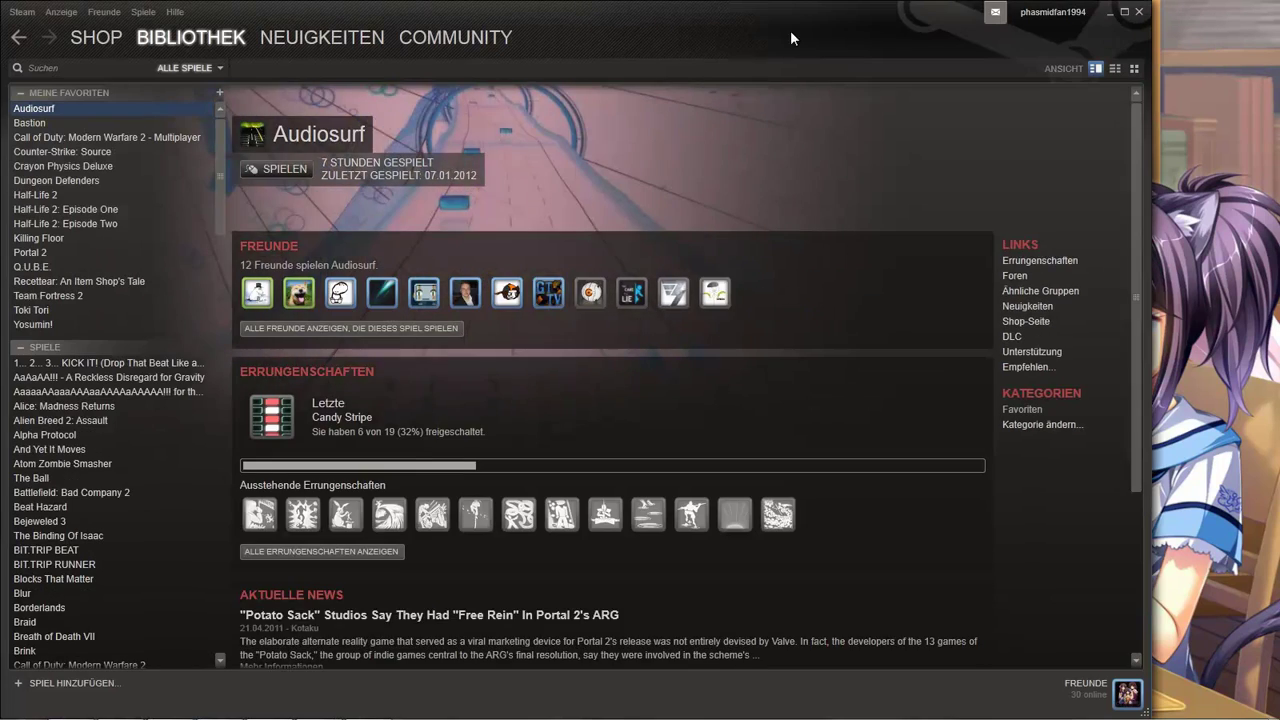
double_click(716, 34)
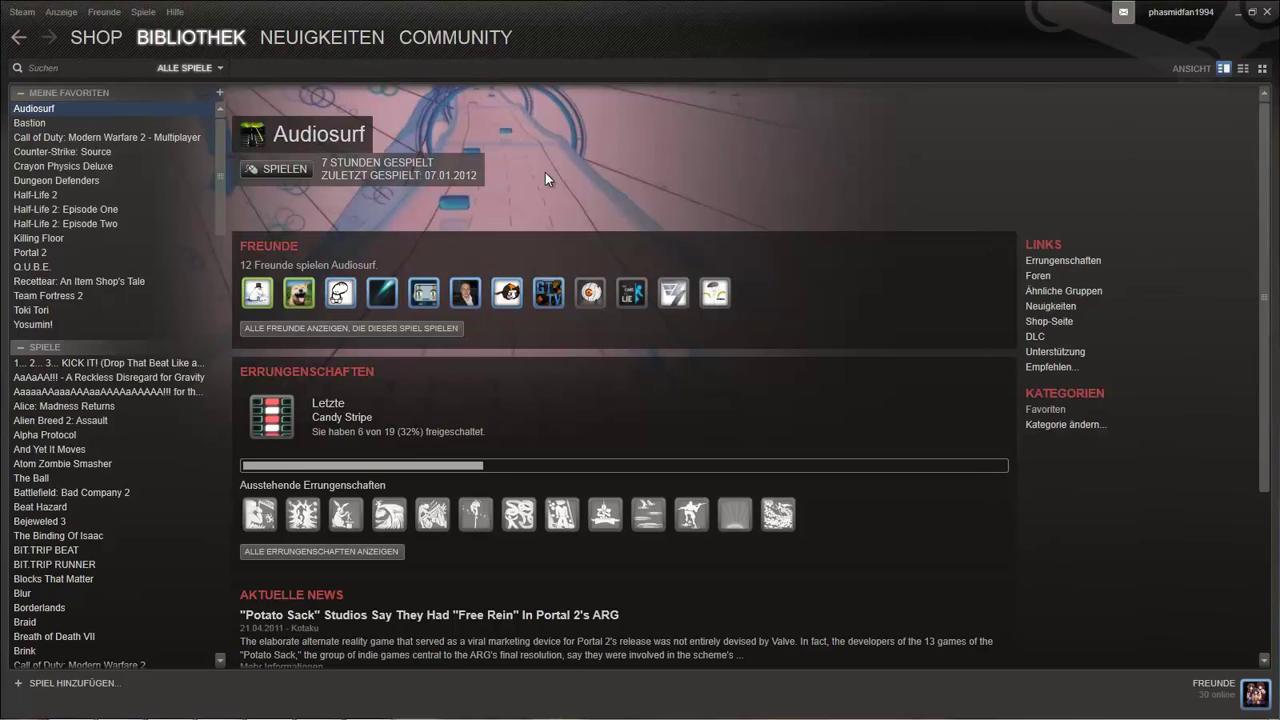
left_click(192, 68)
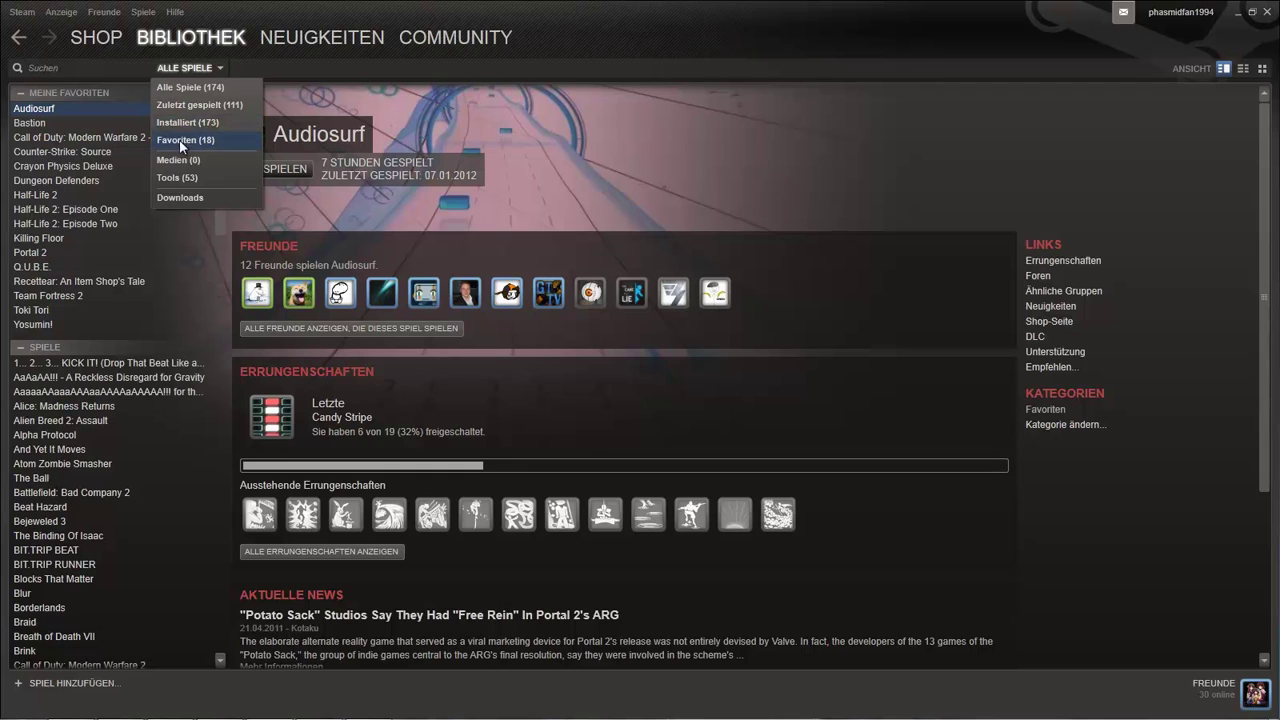
left_click(181, 162)
left_click(186, 68)
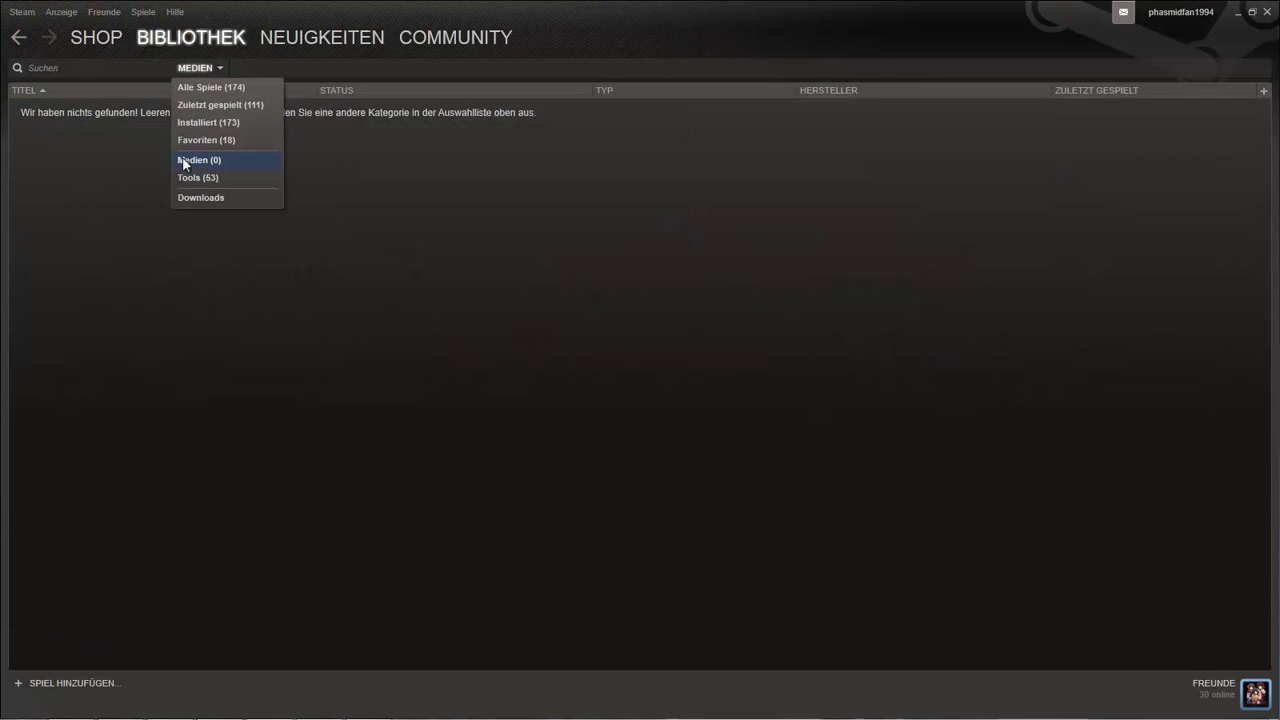
left_click(188, 178)
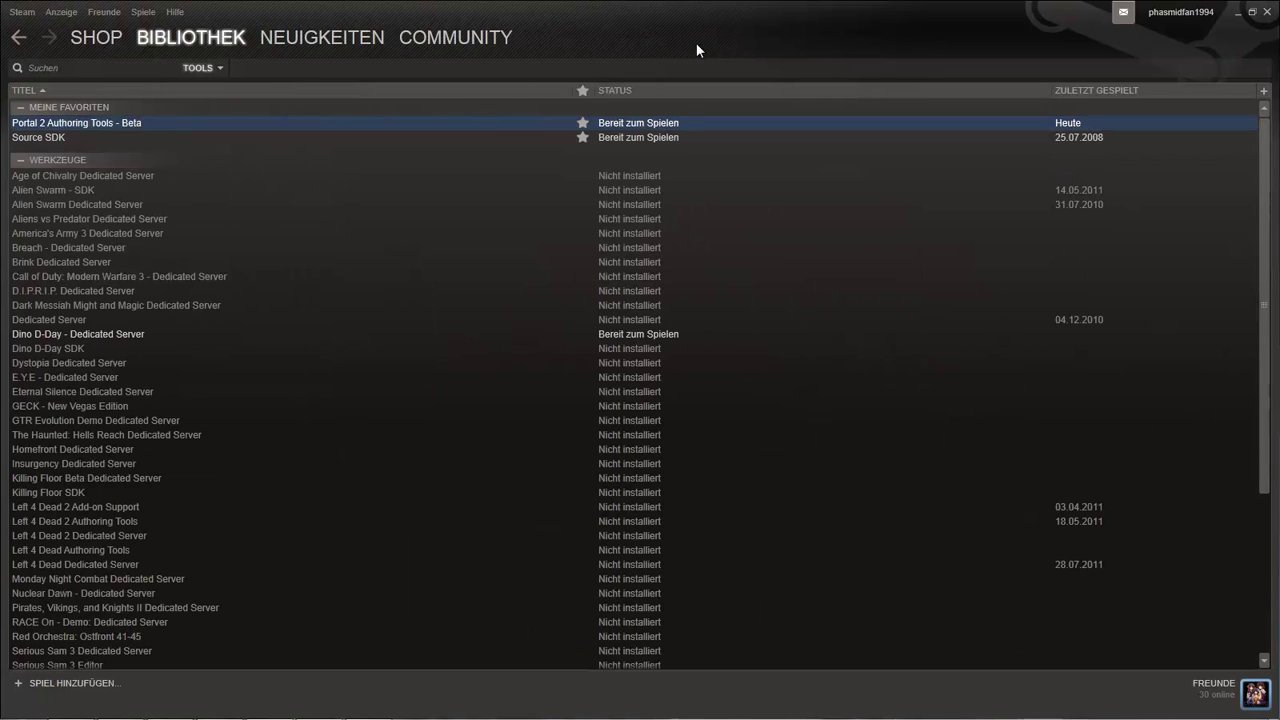
- Launch Portal 2 Authoring Tools - Beta, minimize Steam and start the Hammer World Editor
double_click(521, 123)
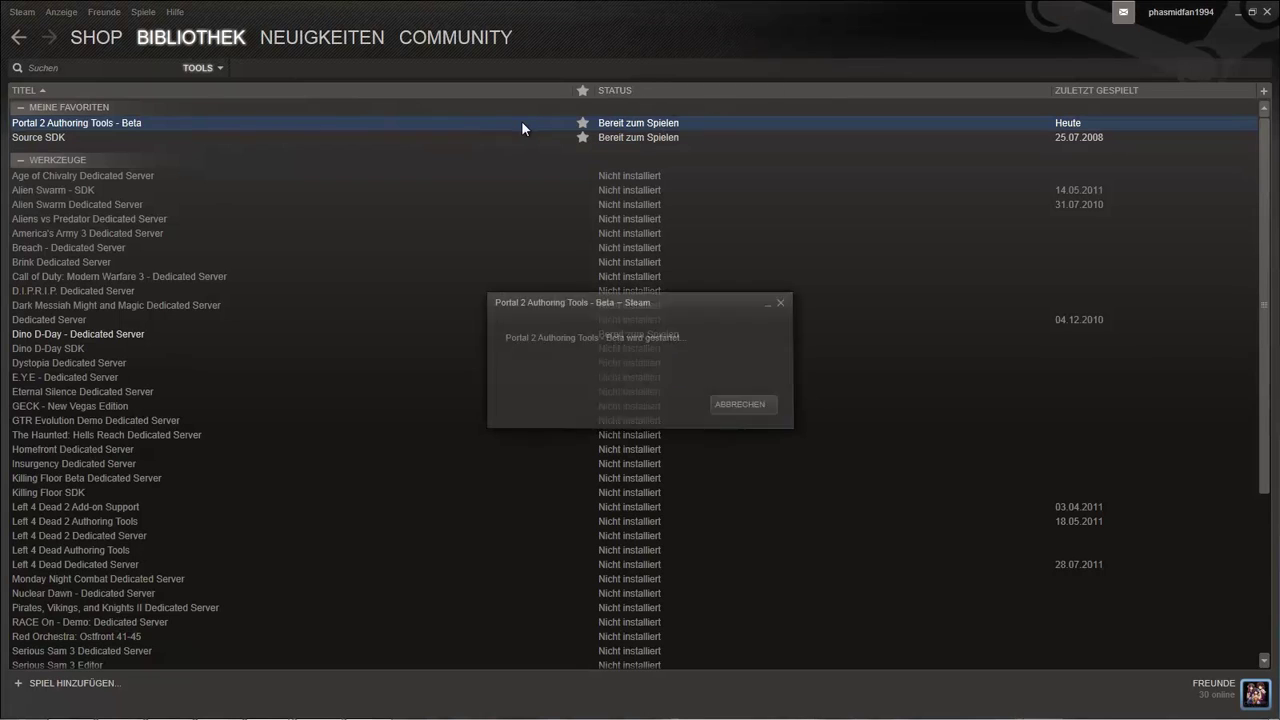
left_click(1236, 14)
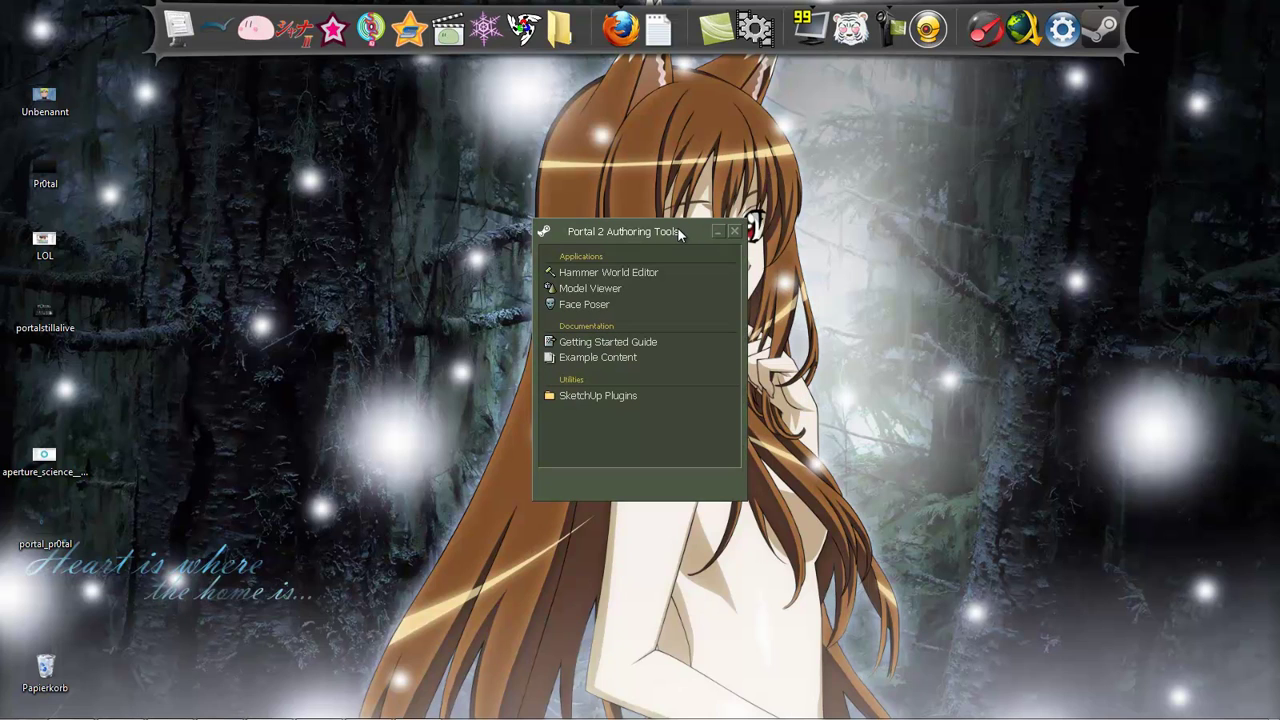
double_click(629, 277)
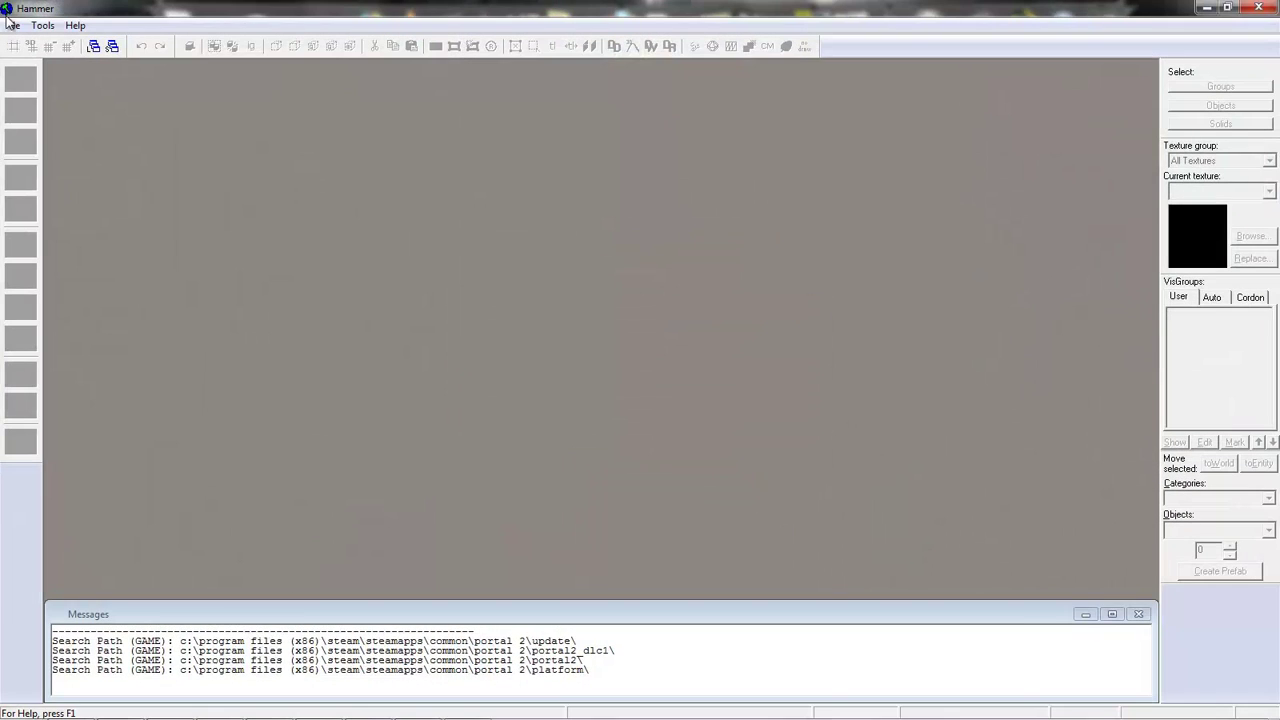
- Create a new map and, filtering textures by "concrete", choose a light 1024x1024 concrete_bts texture as the current one
left_click(13, 26)
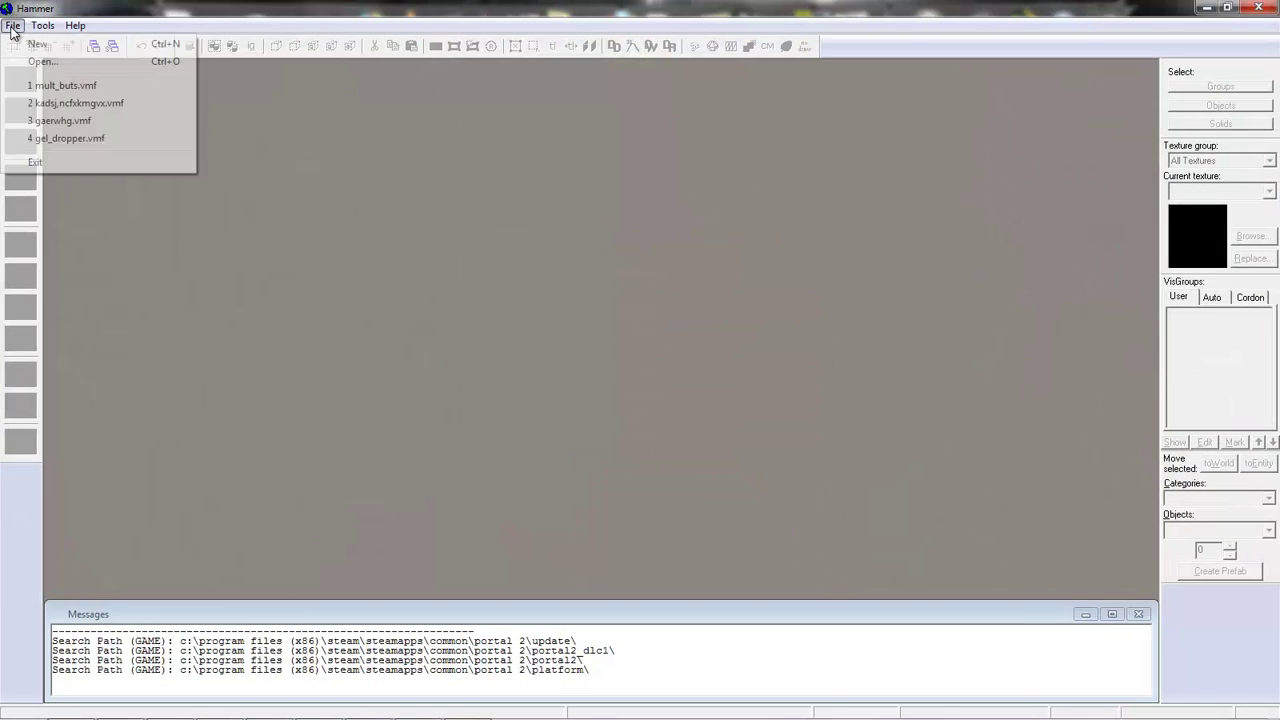
left_click(36, 44)
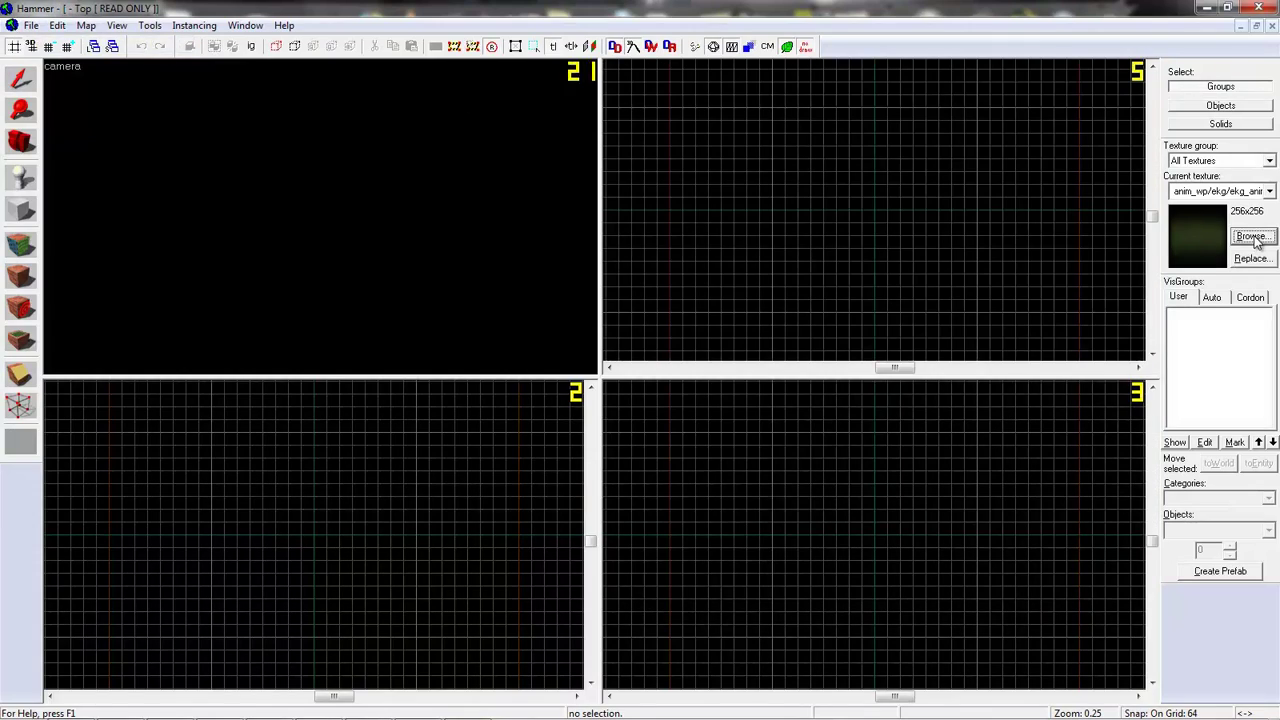
left_click(1252, 237)
type("cor")
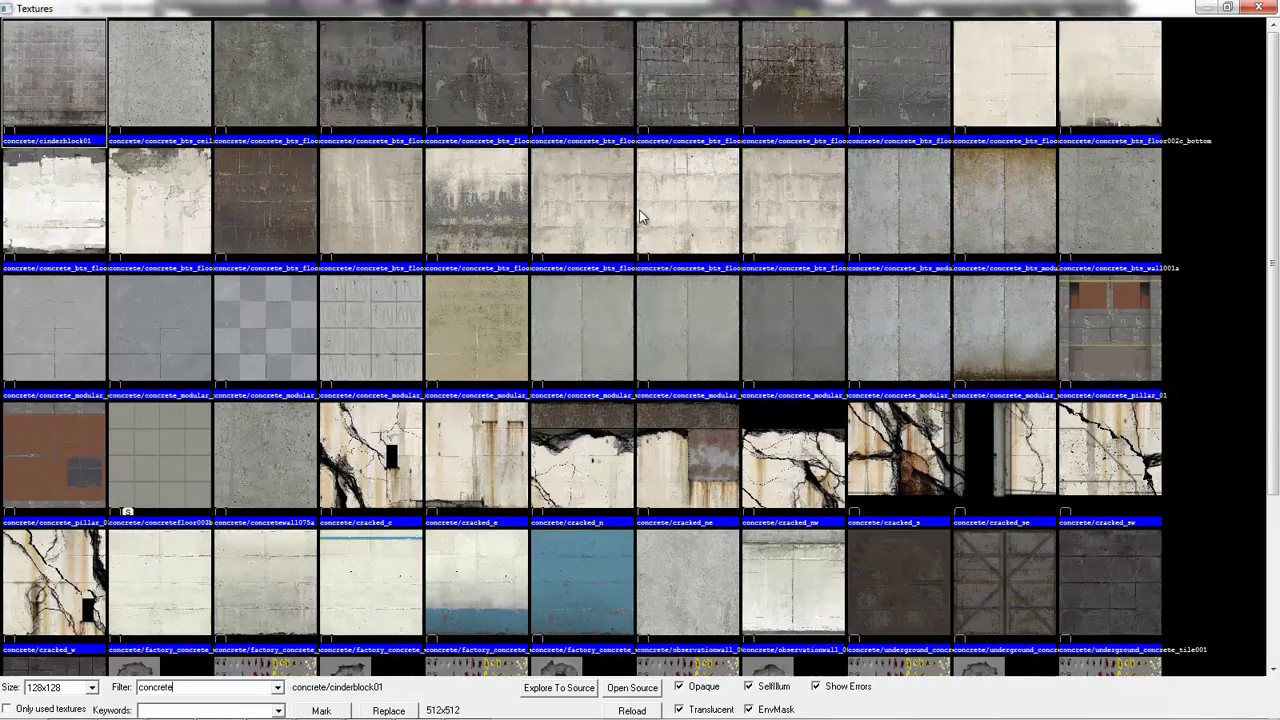
double_click(686, 209)
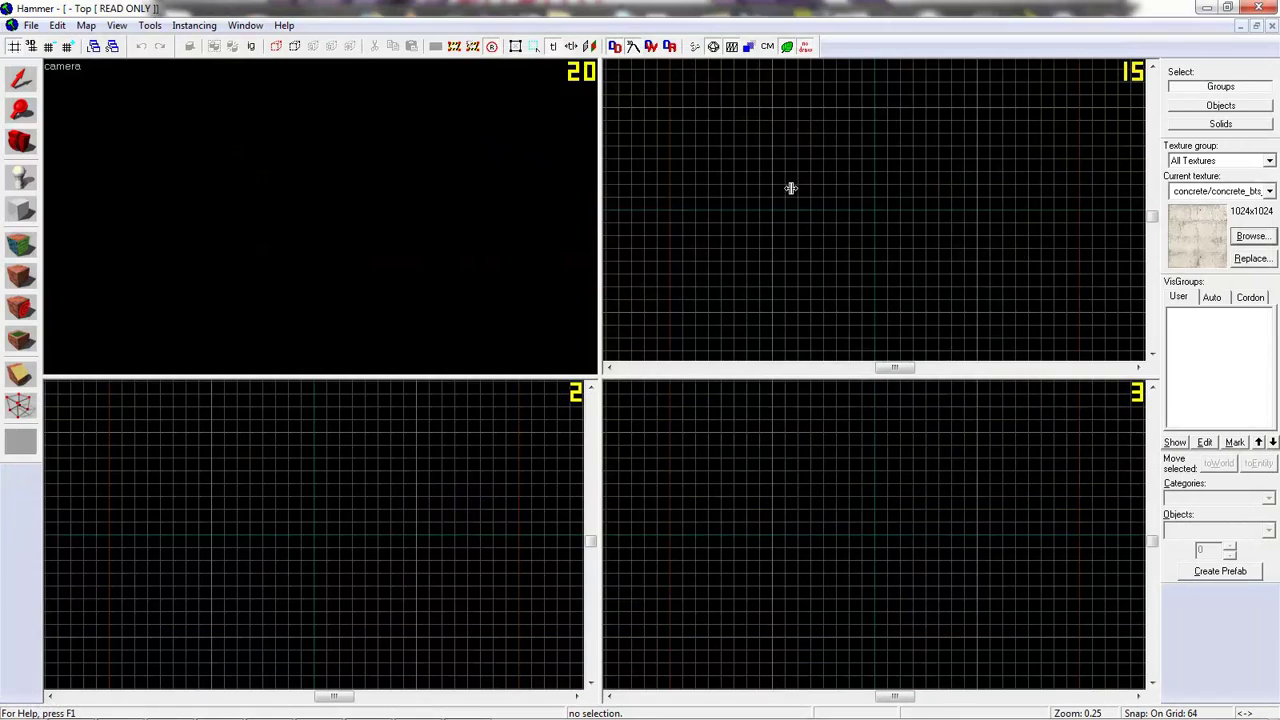
- Create a block brush 640 units wide, 384 long and 320 high
key("shift+b")
left_click_drag(805, 165, 943, 256)
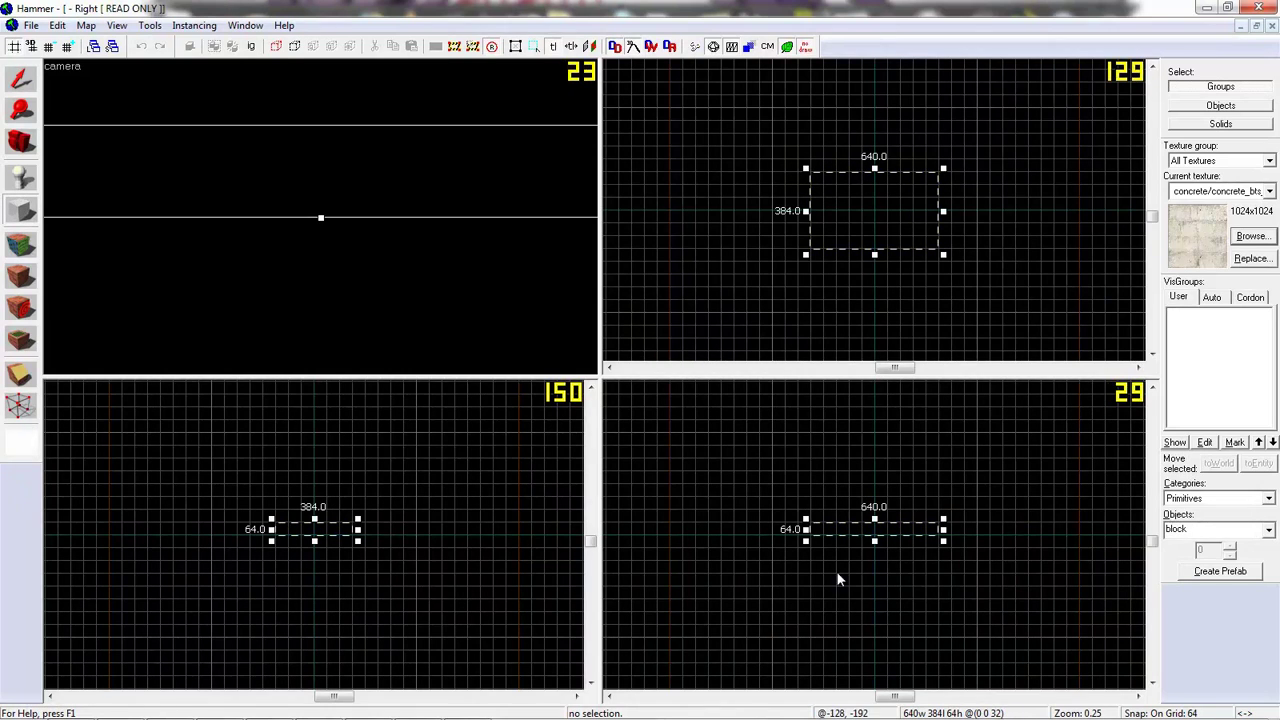
left_click_drag(874, 520, 874, 468)
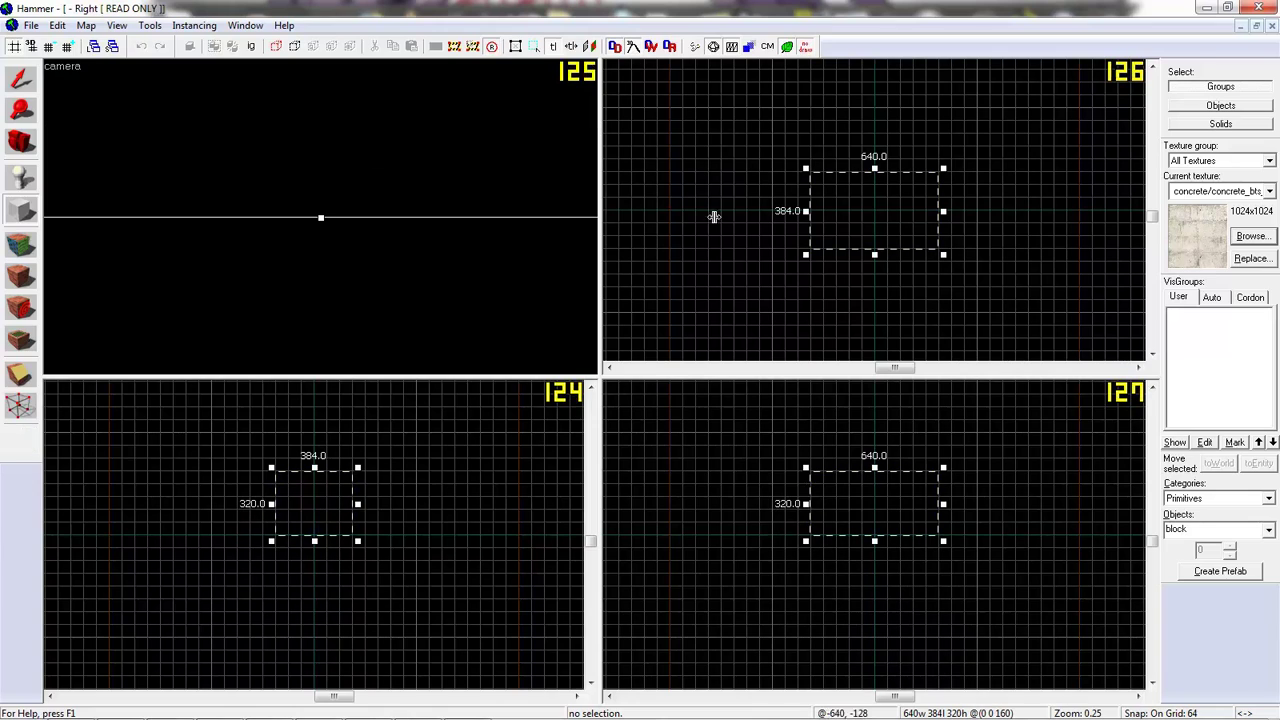
key("Return")
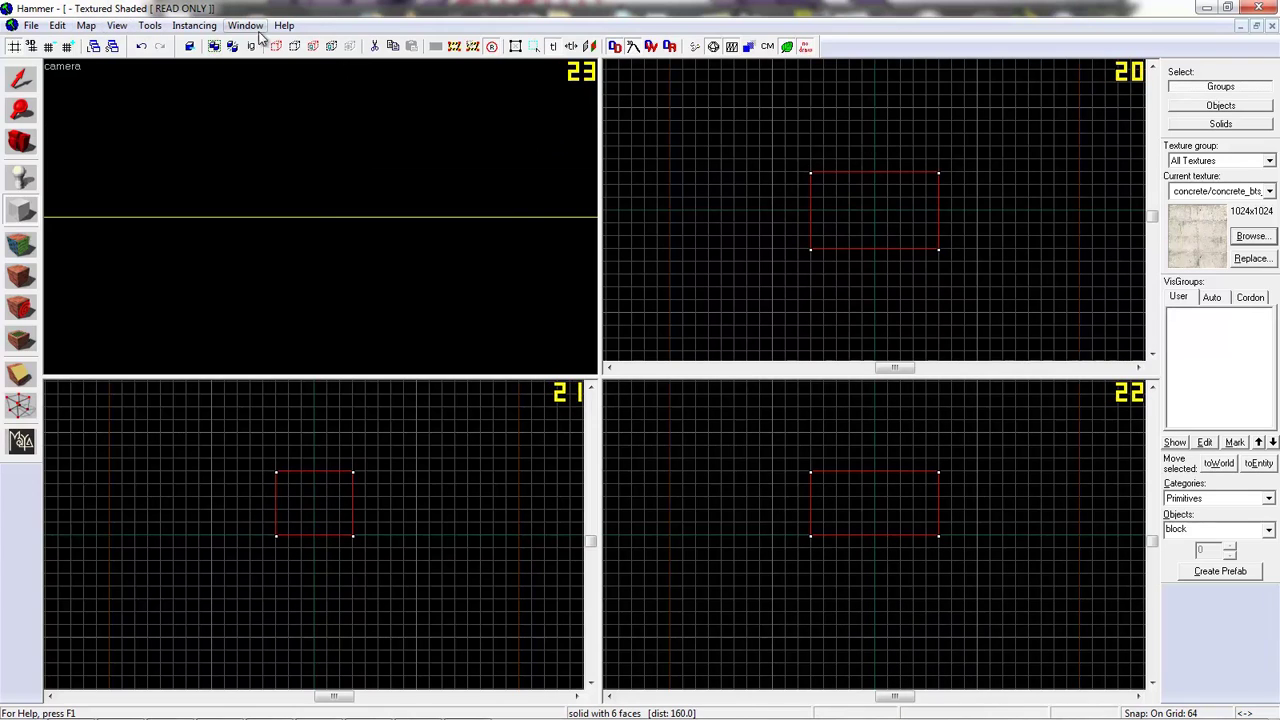
- Hollow the block outward into a room with a wall thickness of -12
left_click(150, 25)
left_click(168, 59)
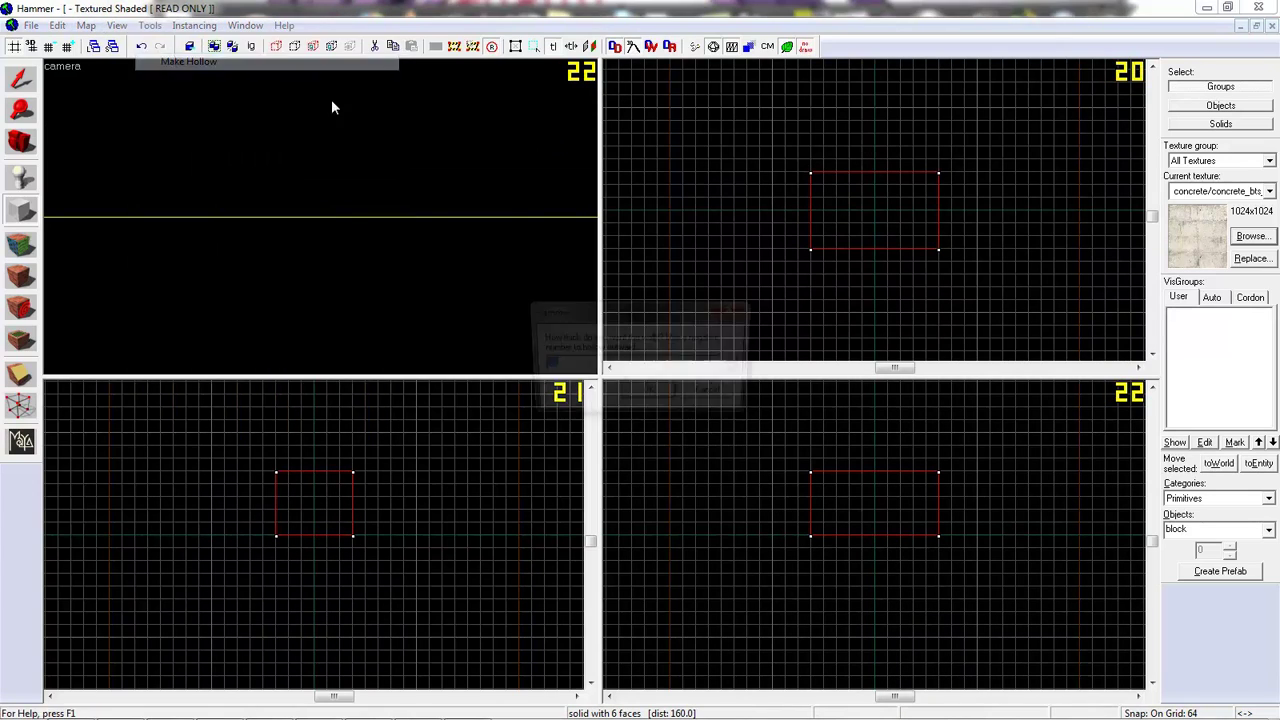
type("-12")
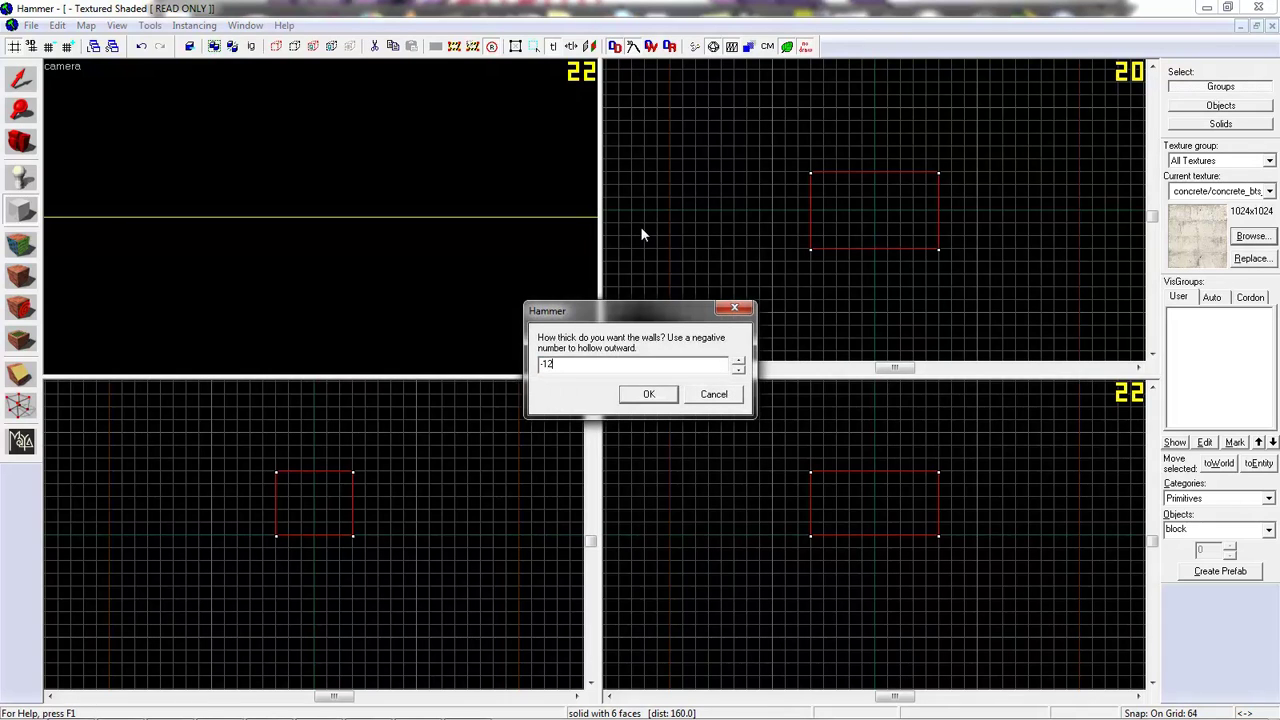
key("Return")
- Place an info_player_start entity on the room's floor near its upper-right corner in the top view
left_click_drag(321, 217, 321, 216)
key("s")
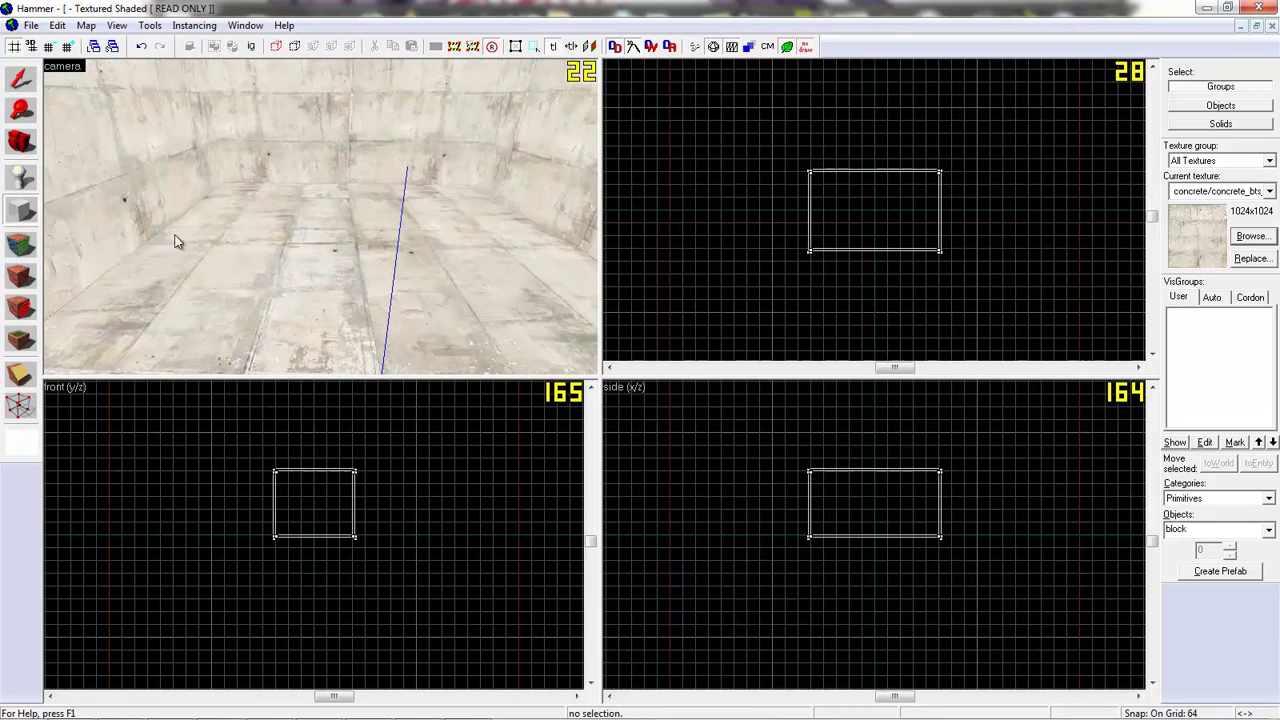
left_click(22, 180)
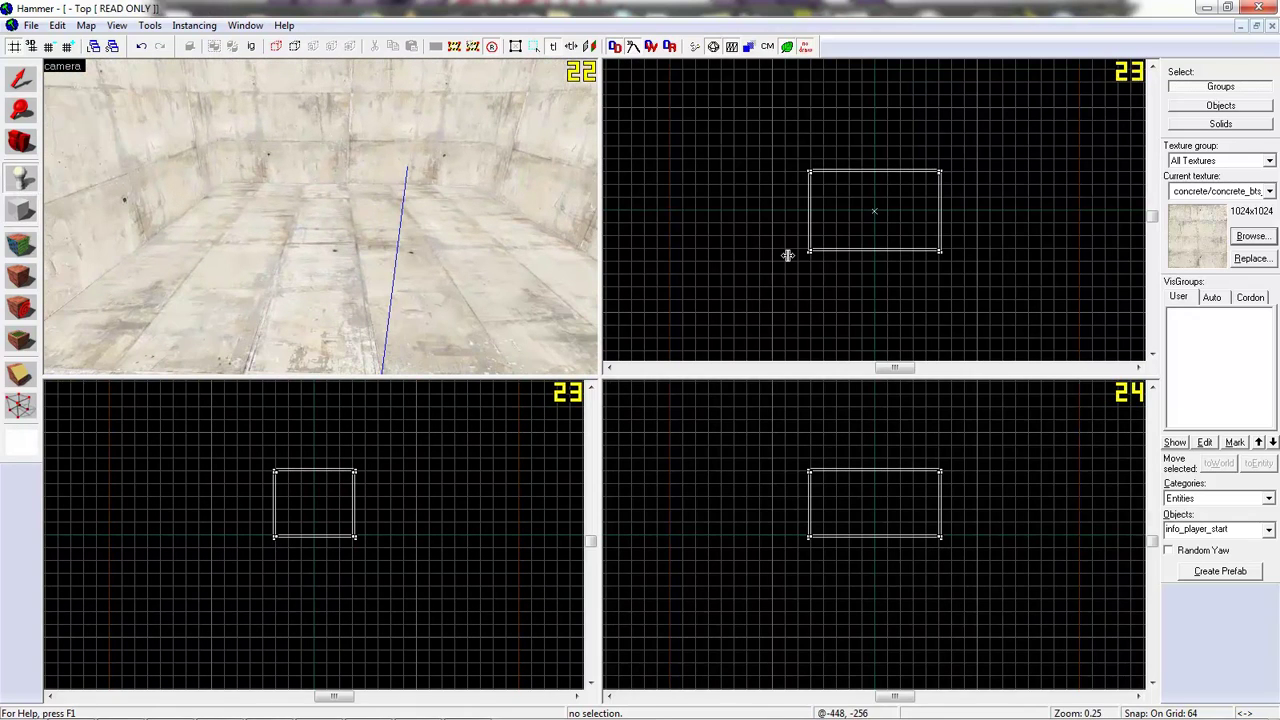
scroll(883, 219, "up", 5)
left_click(993, 100)
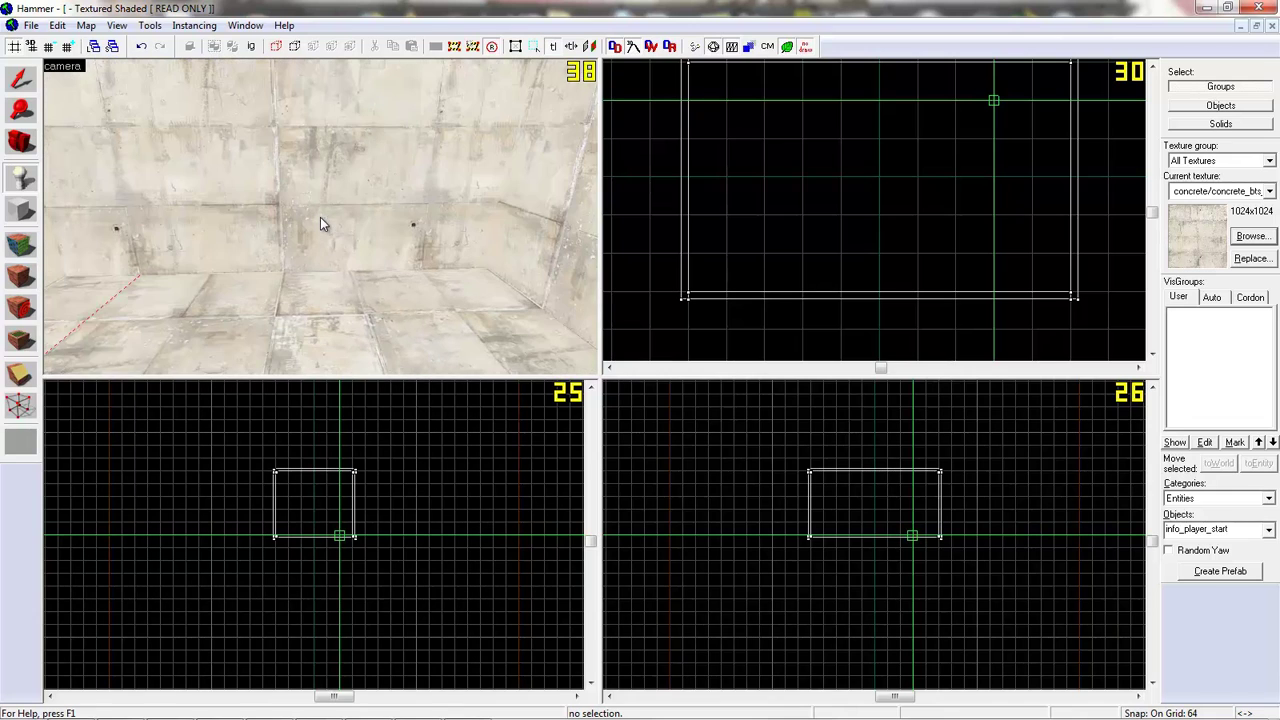
key("Return")
left_click_drag(460, 214, 322, 220)
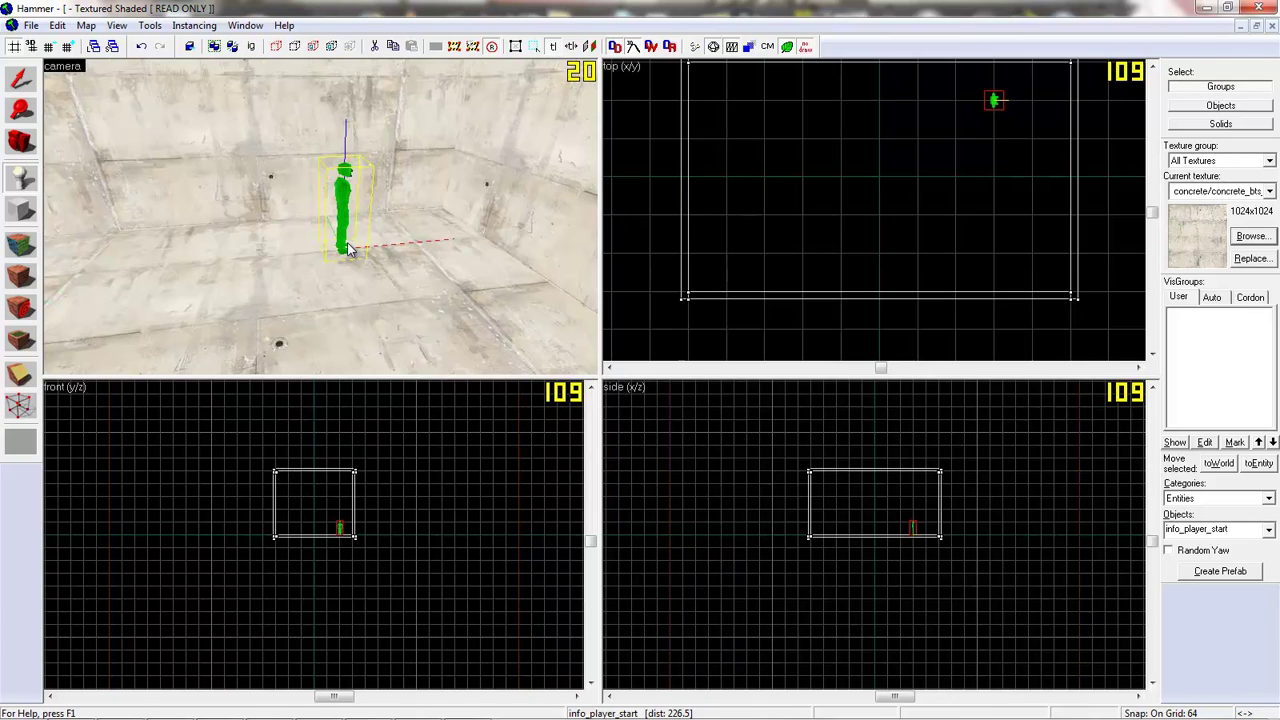
- Place a second info_player_start entity on the floor at 192, -64, directly below the first in the top view
left_click(17, 188)
left_click(993, 215)
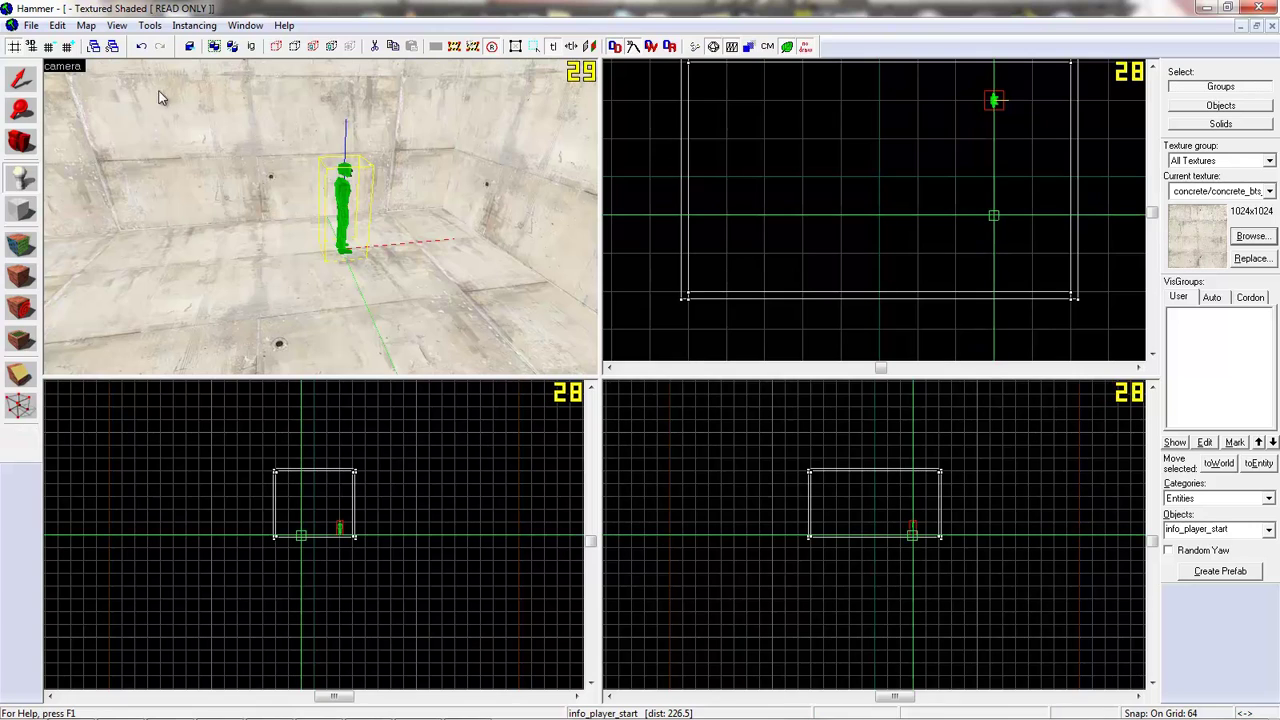
key("Return")
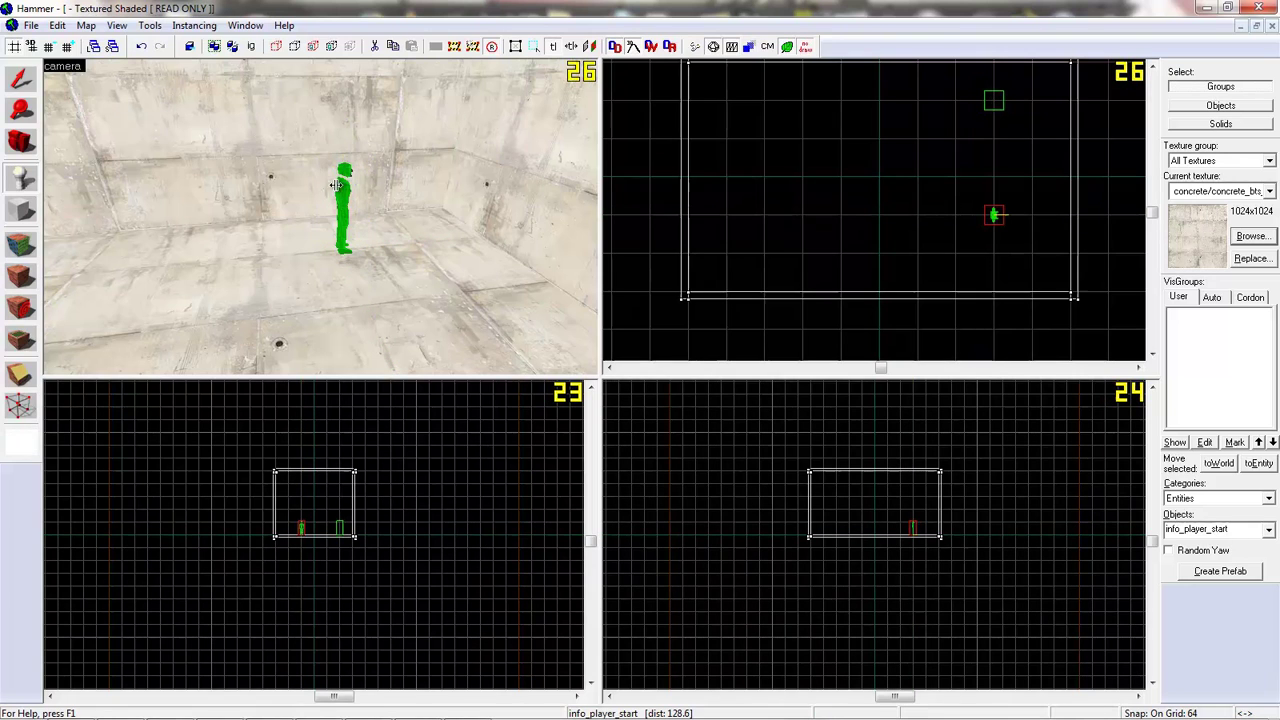
- Change the second entity's class to prop_weighted_cube and raise the cube 64 units above the floor
key("z")
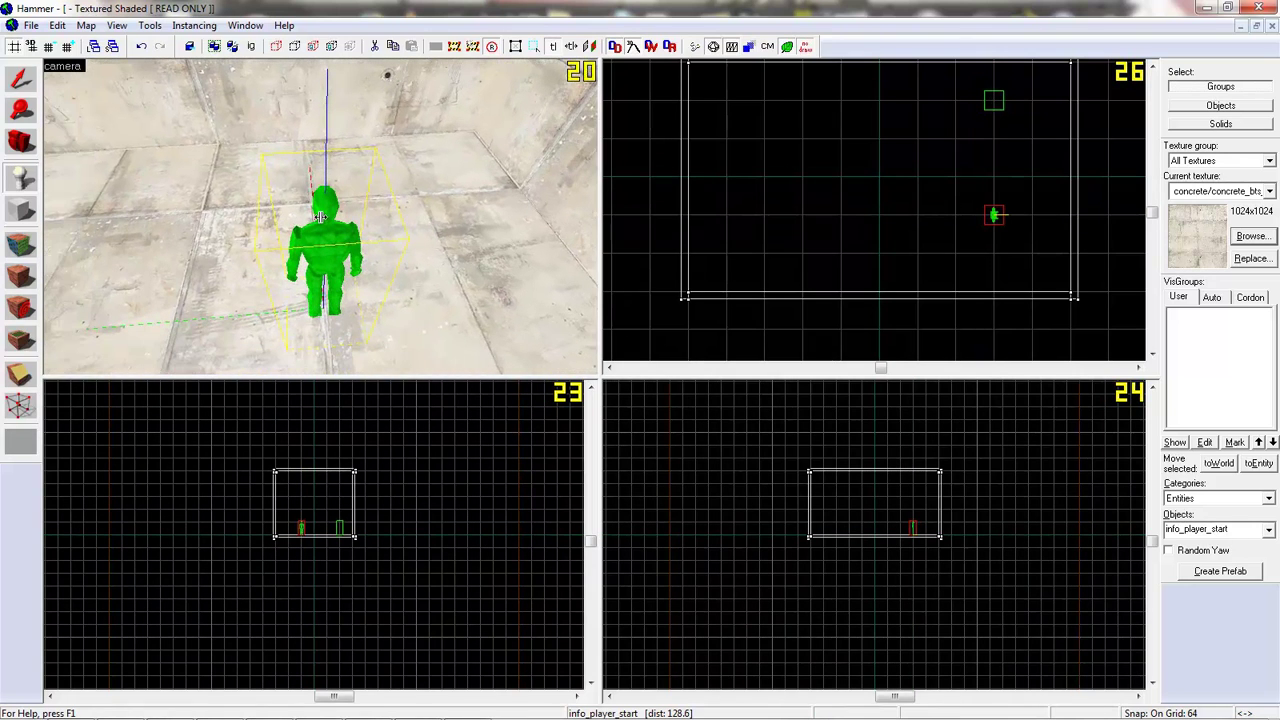
left_click(20, 80)
left_click(335, 232)
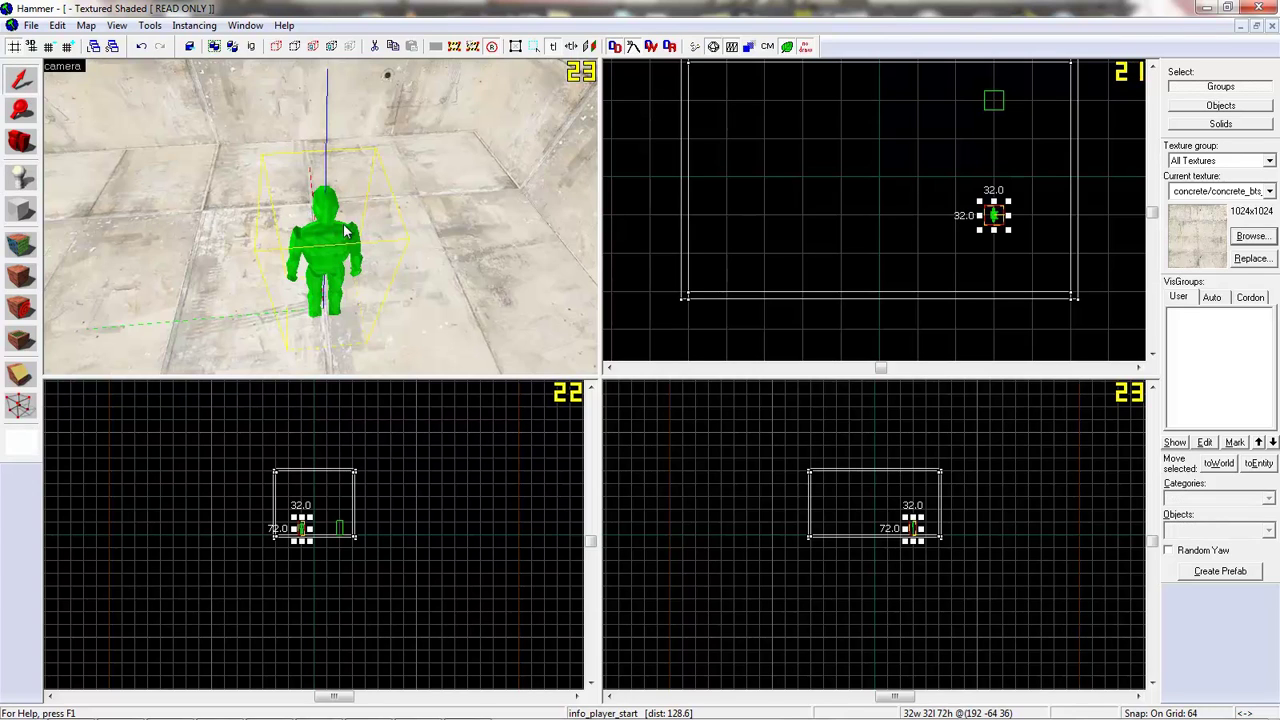
double_click(335, 232)
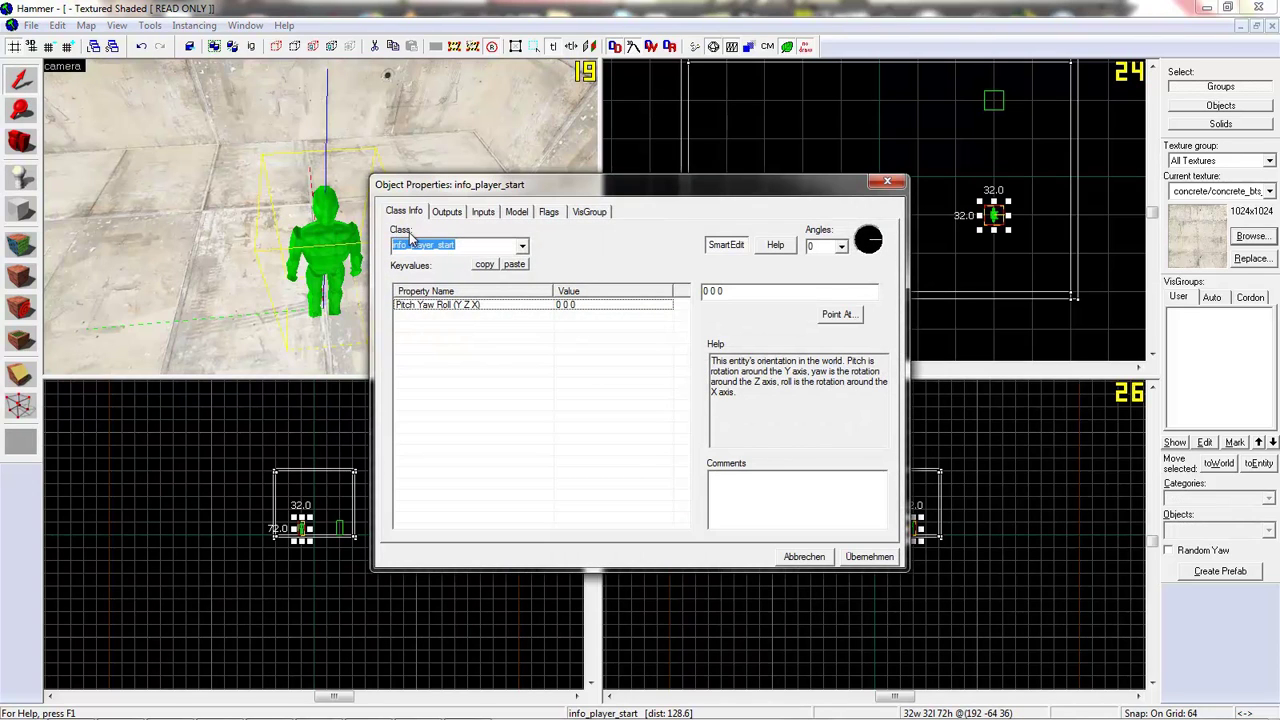
type("weighte")
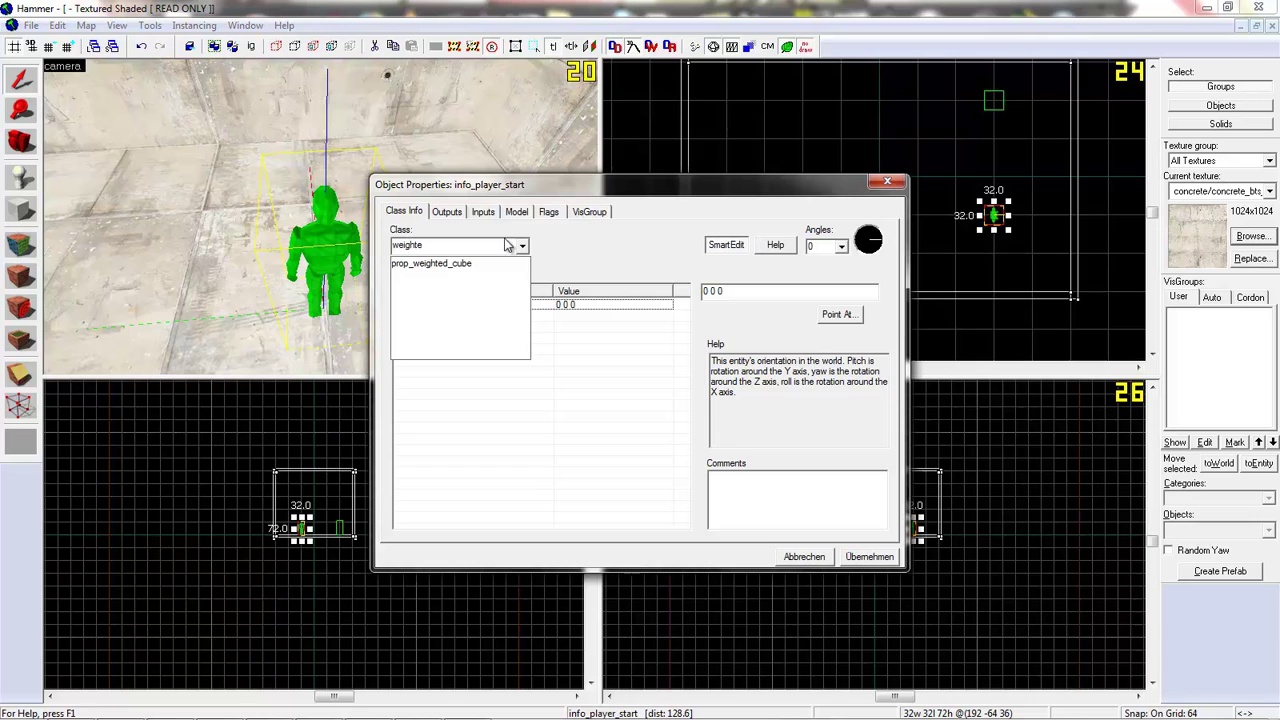
type("d")
left_click(484, 264)
left_click(880, 556)
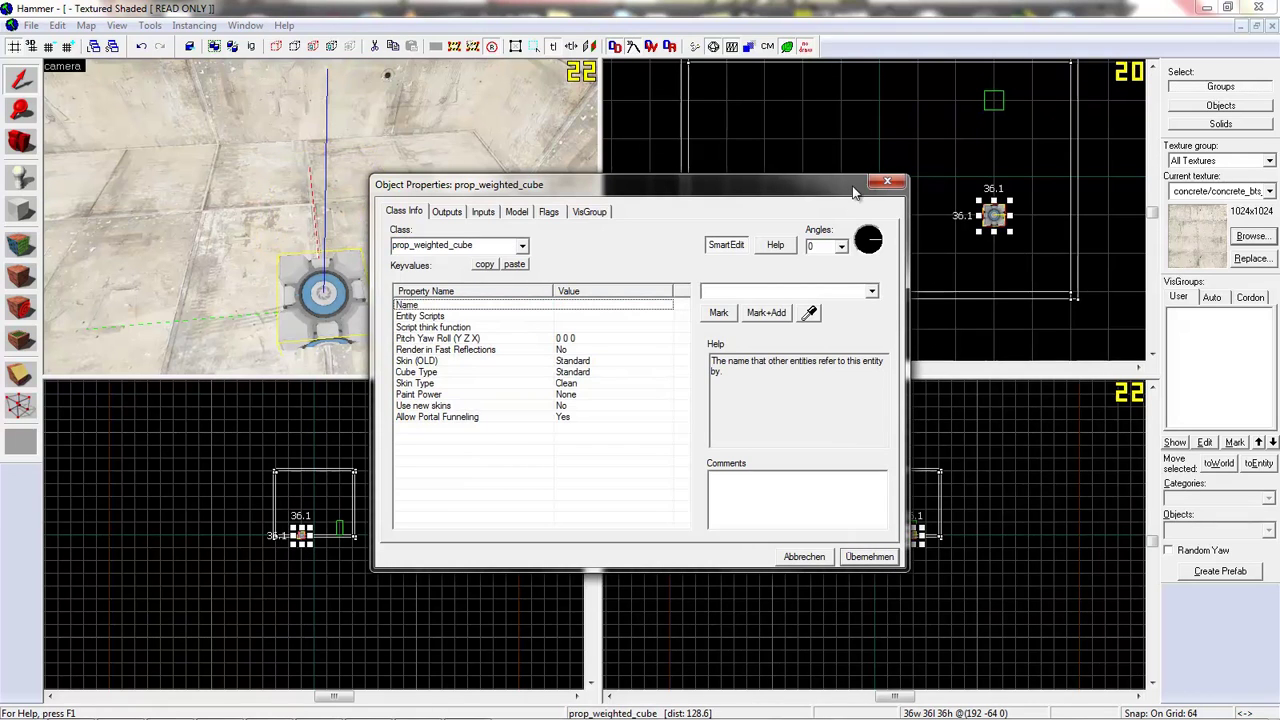
left_click(887, 182)
scroll(925, 538, "up", 3)
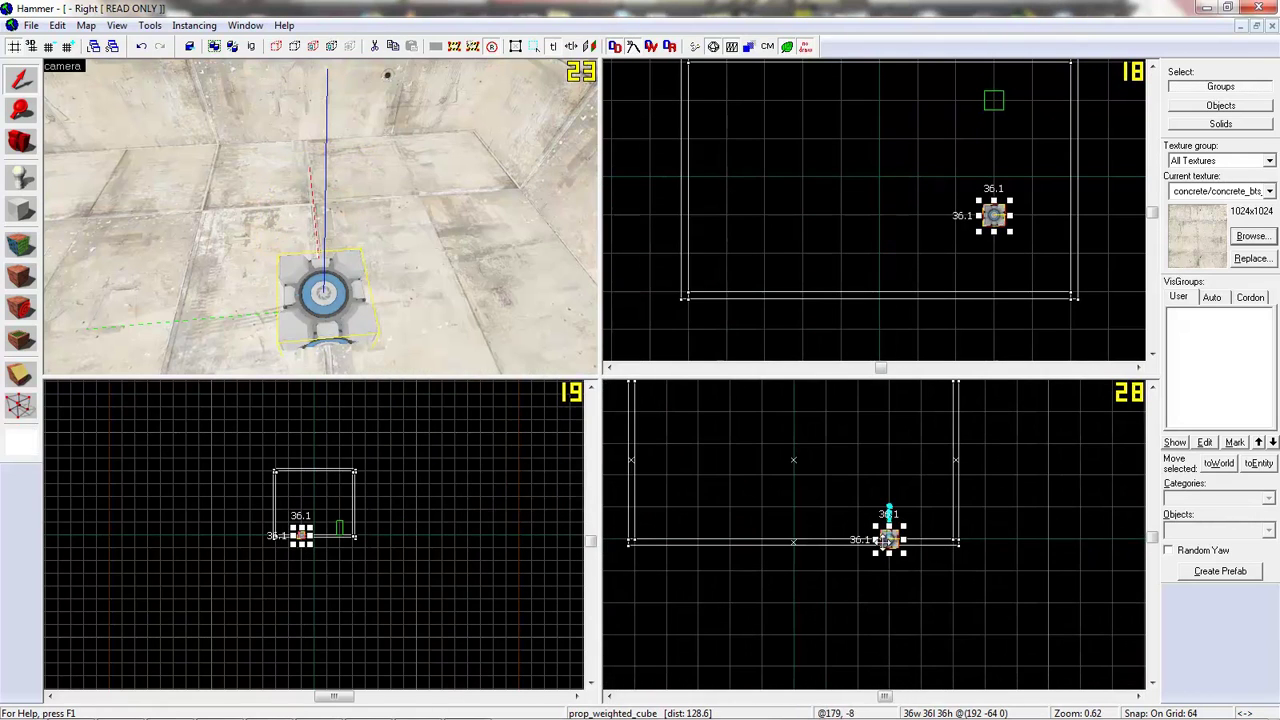
left_click_drag(888, 540, 887, 508)
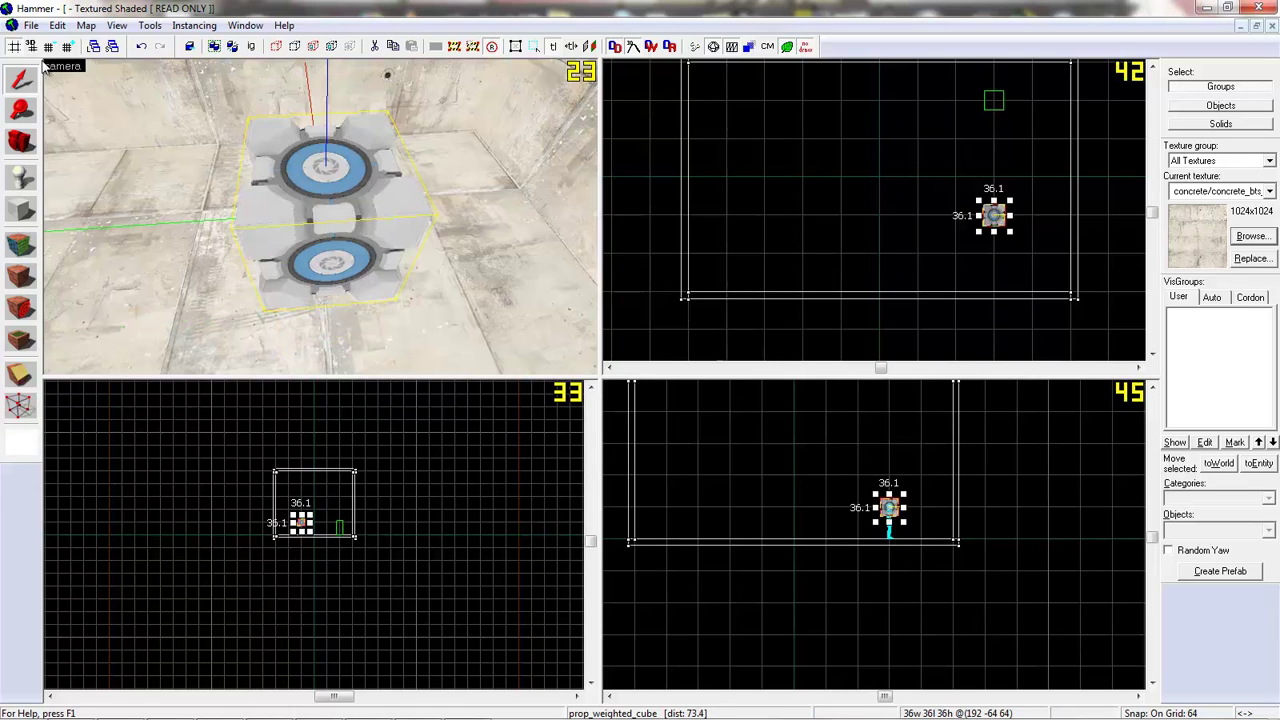
- Place another info_player_start entity on the floor at 0, -64, level with the cube in the top view
left_click(18, 178)
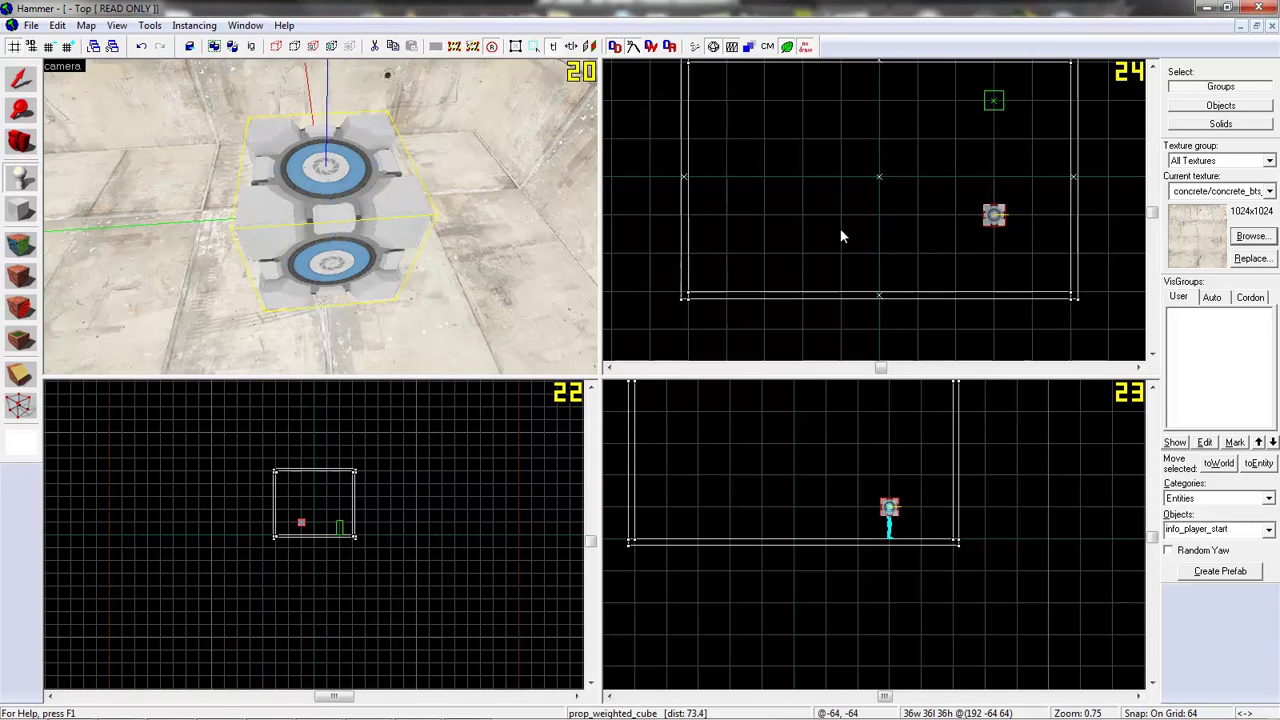
left_click(840, 214)
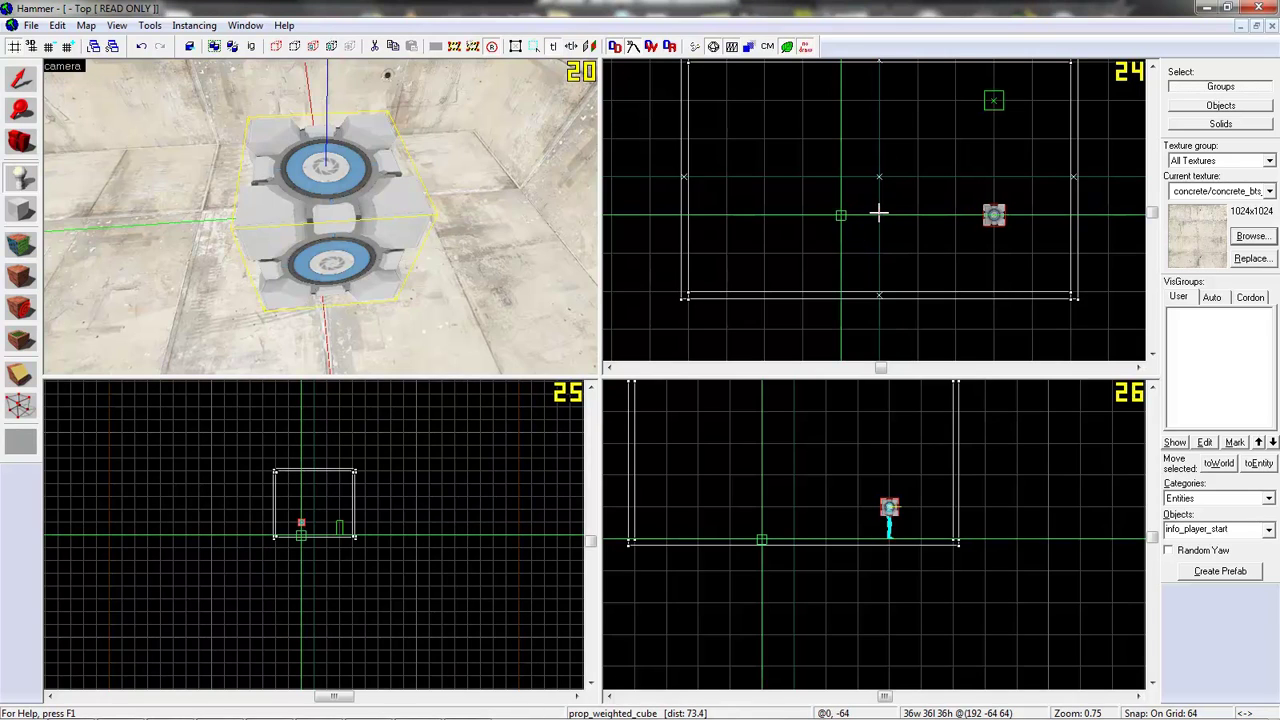
left_click(877, 213)
key("Return")
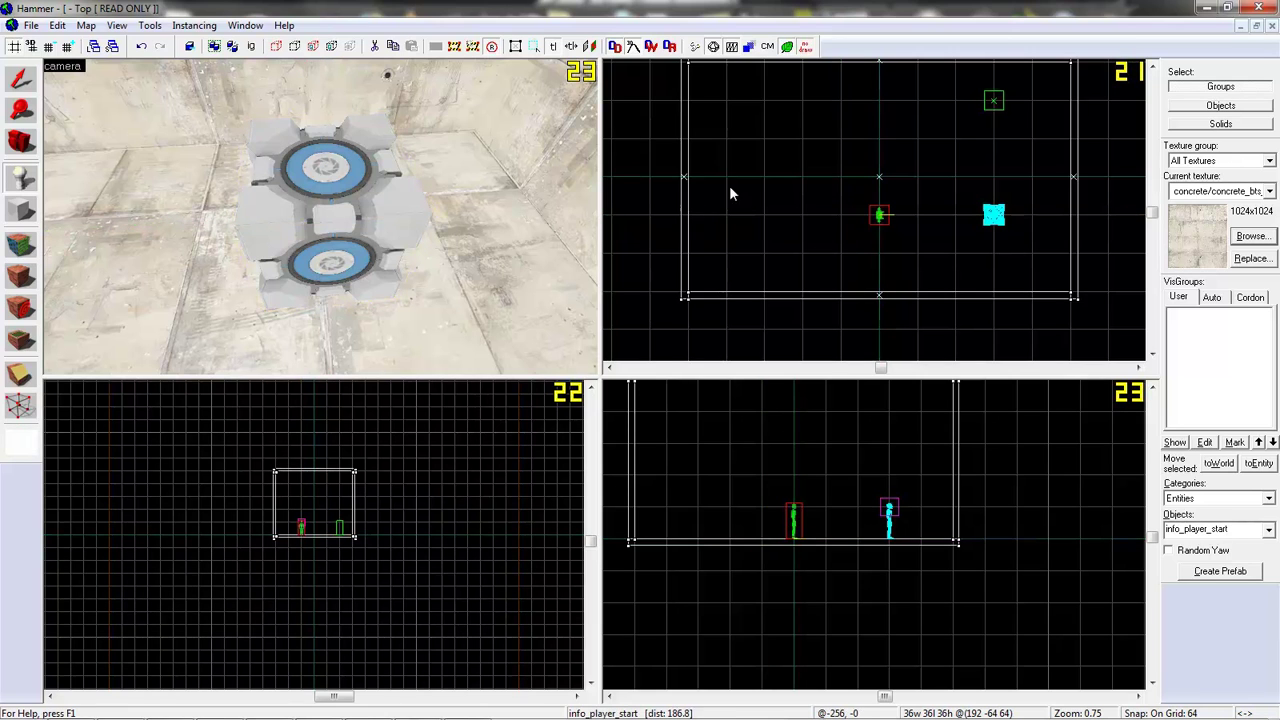
- Change the class of the player start at 0, -64 to prop_floor_button and apply it
left_click(18, 82)
key("z")
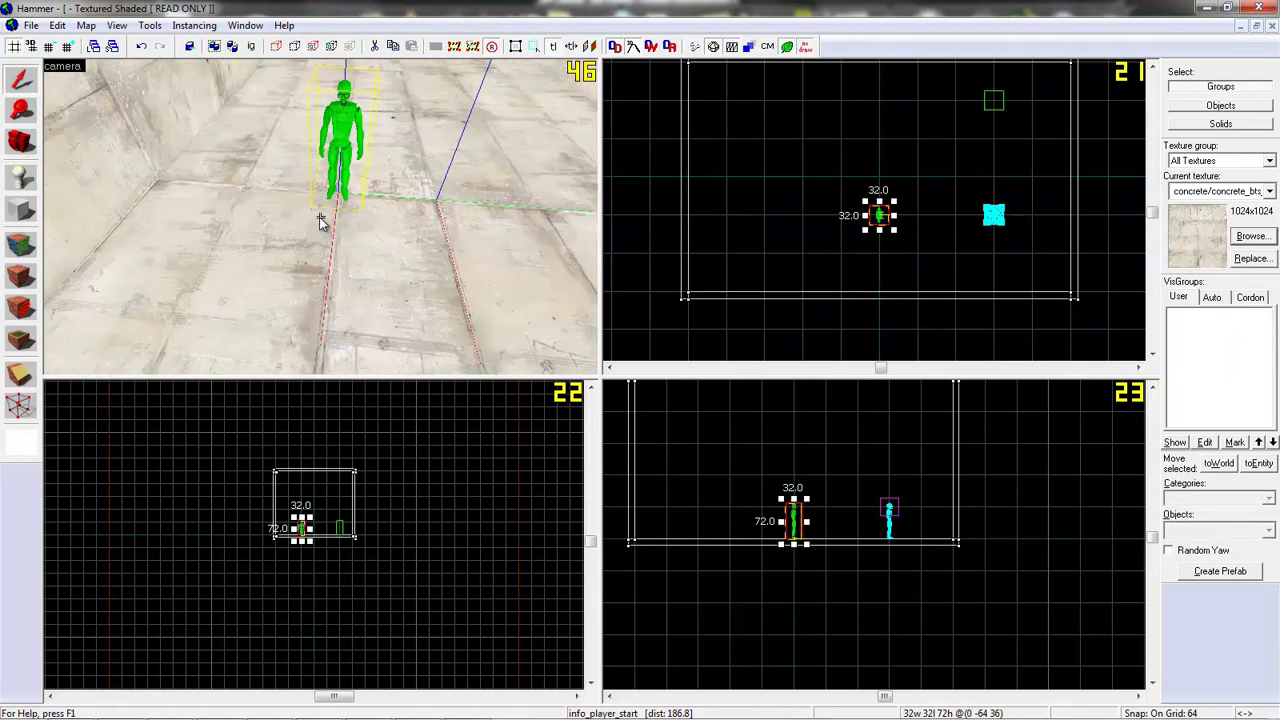
key("z")
double_click(321, 219)
left_click_drag(456, 244, 395, 252)
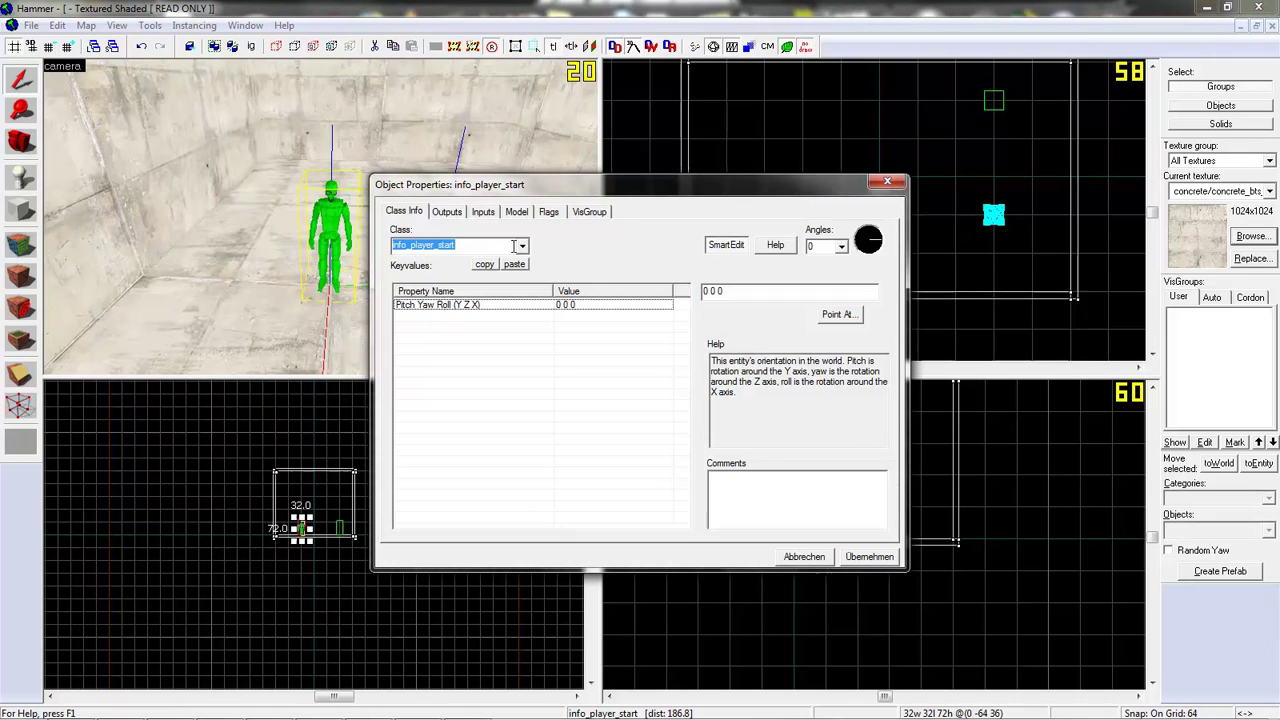
type("button")
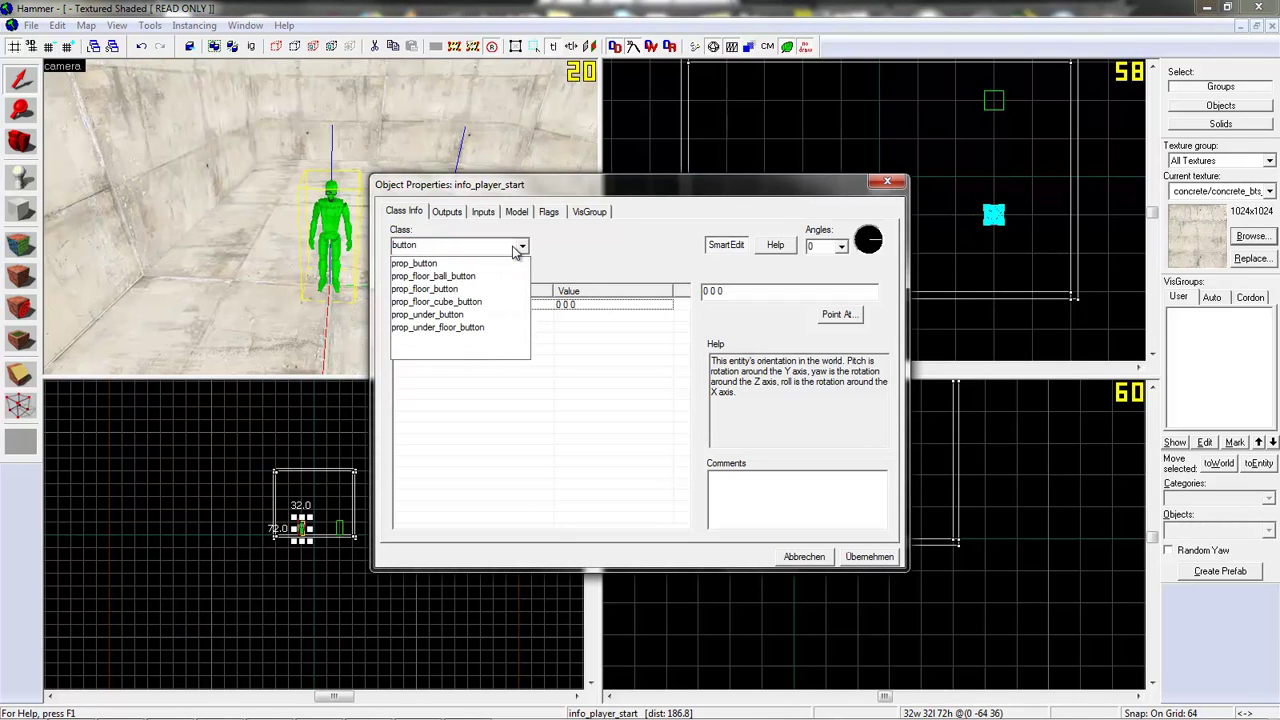
left_click(430, 289)
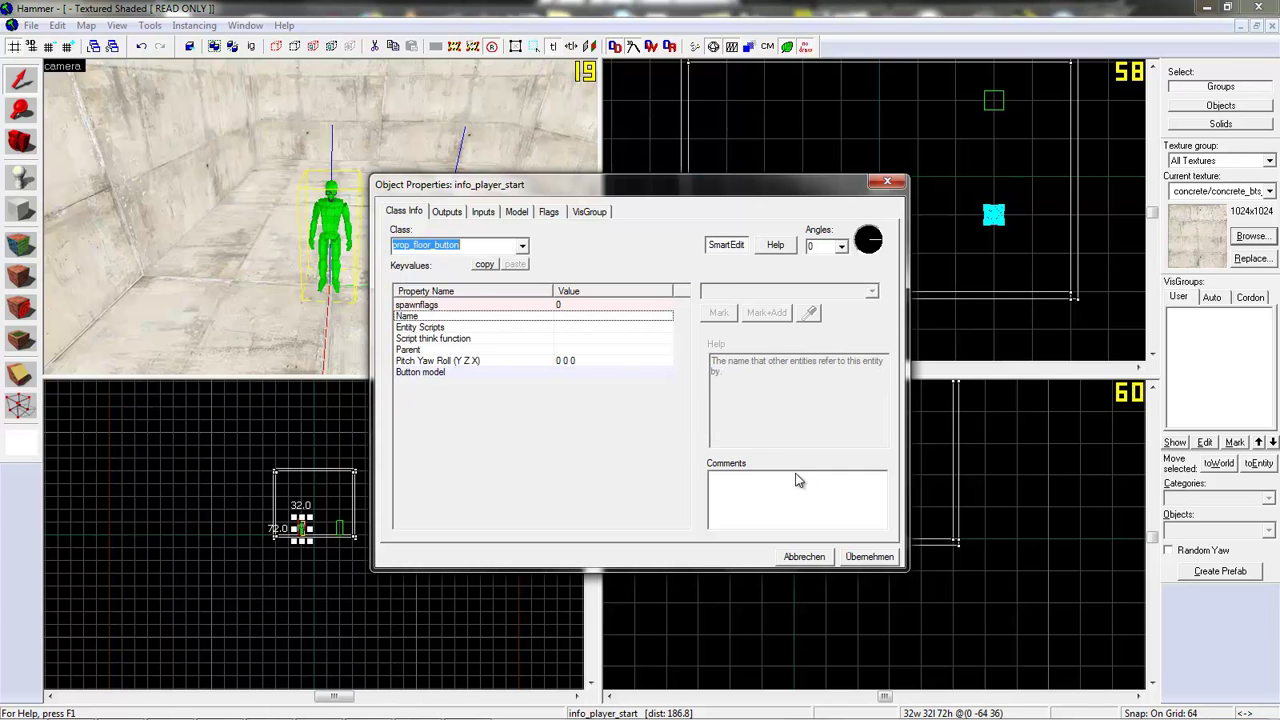
left_click(867, 560)
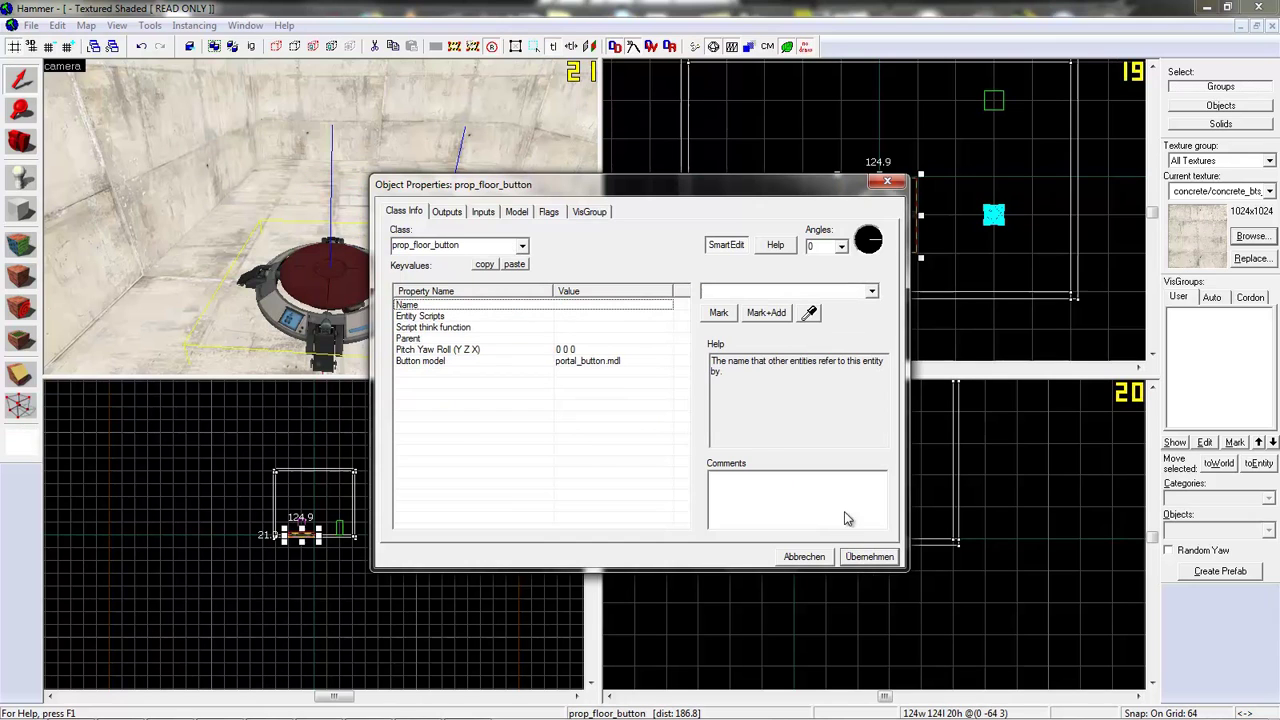
left_click(887, 181)
- Move the floor button 64 units toward the room's lower wall, to 0, -128 in the top view
scroll(911, 185, "up", 1)
left_click_drag(911, 185, 911, 230)
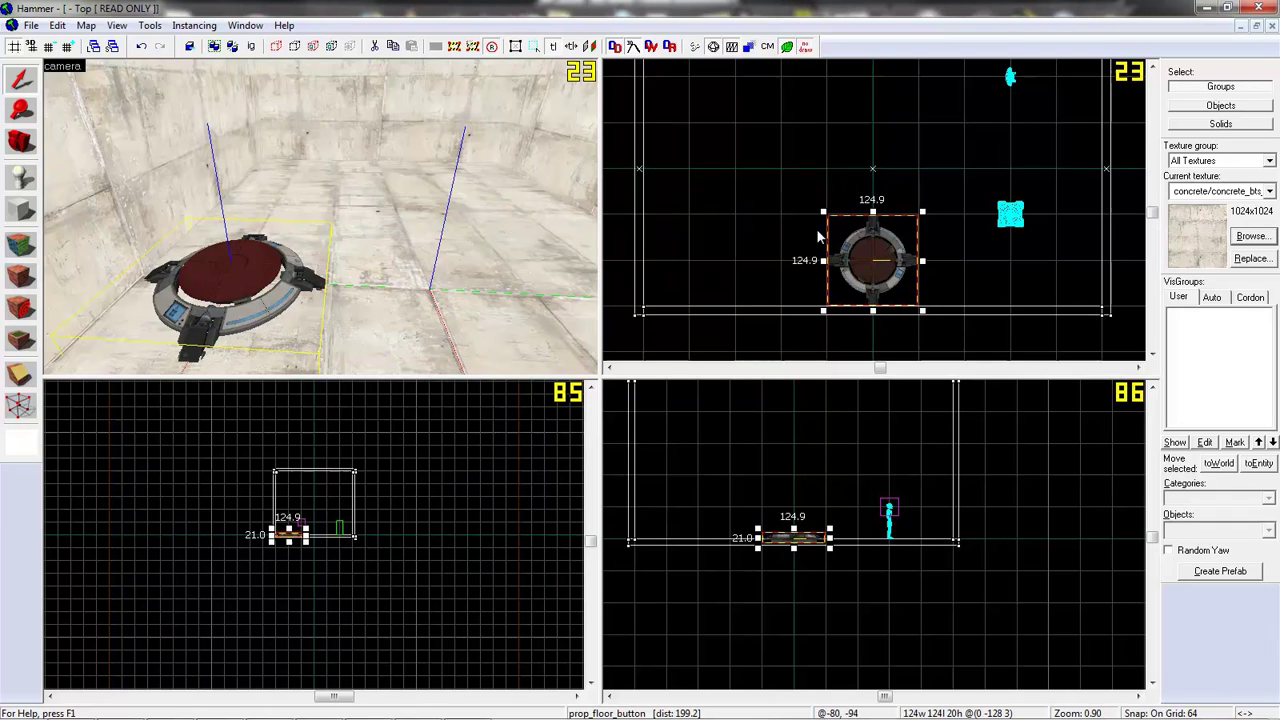
scroll(792, 535, "up", 3)
scroll(792, 535, "up", 2)
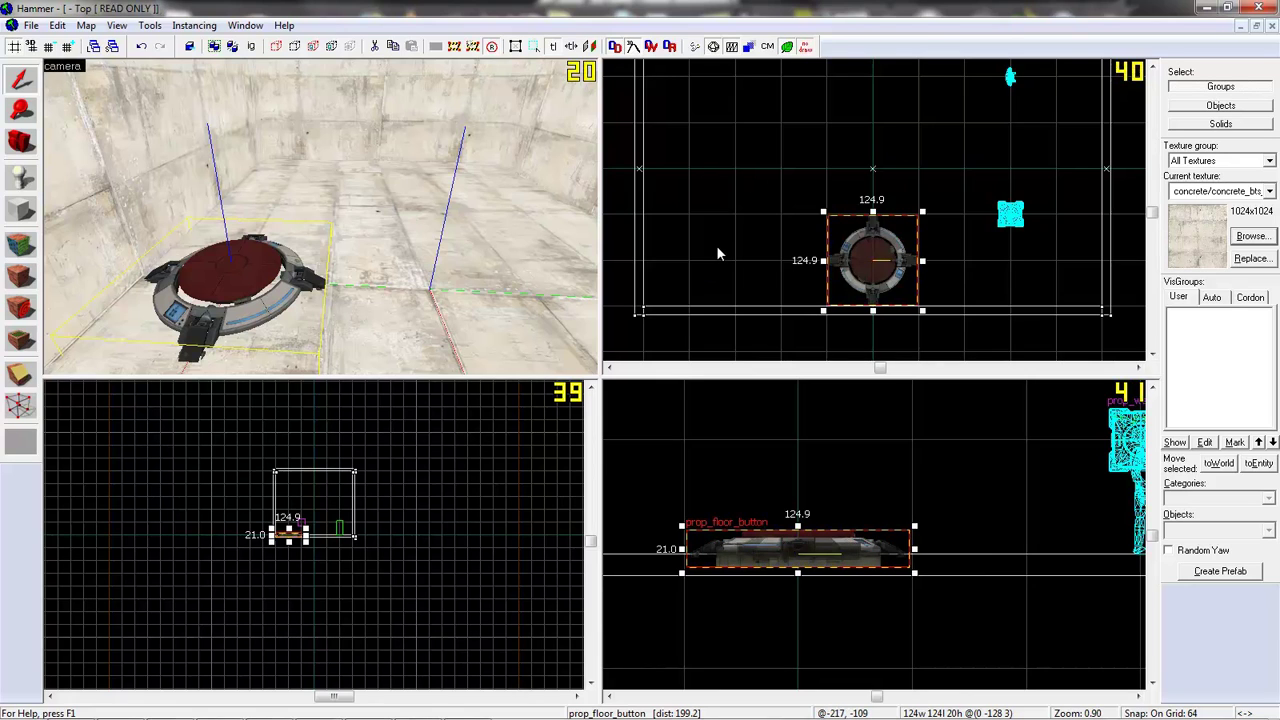
- Paste a copy of the floor button, place it at 0, 128 in the top view, and align its height with the original
key("ctrl+v")
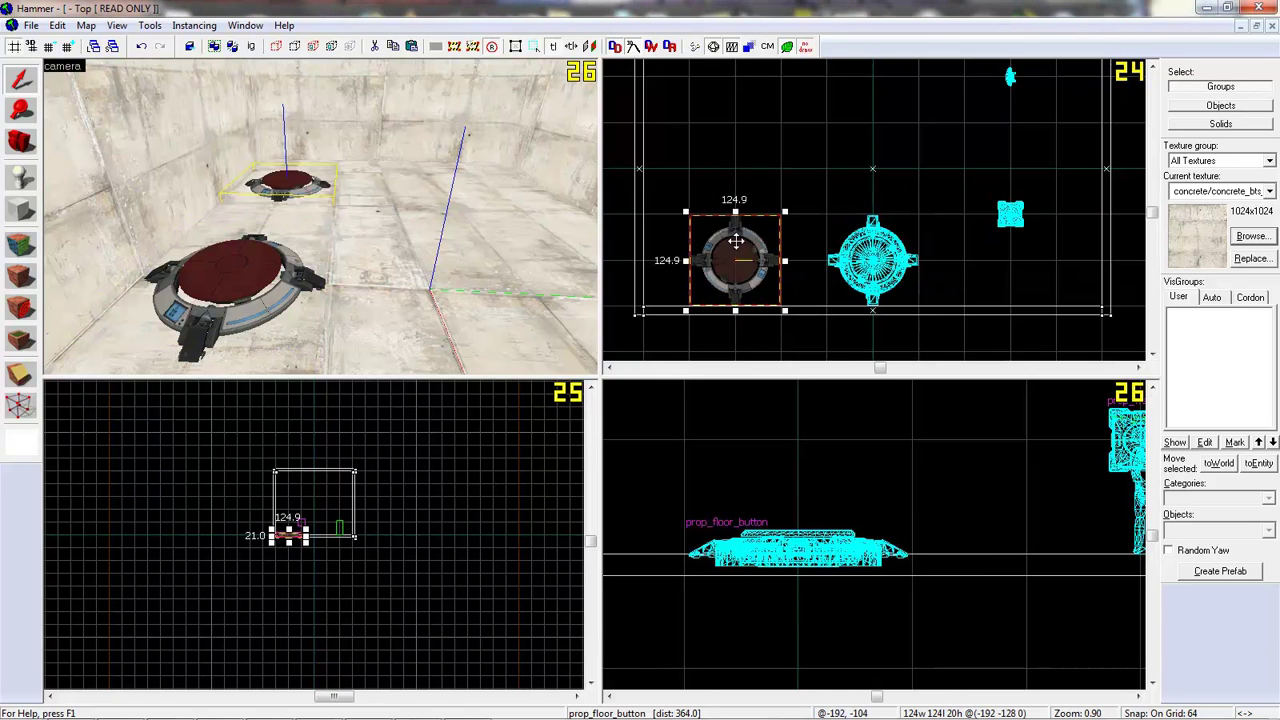
left_click_drag(736, 241, 869, 80)
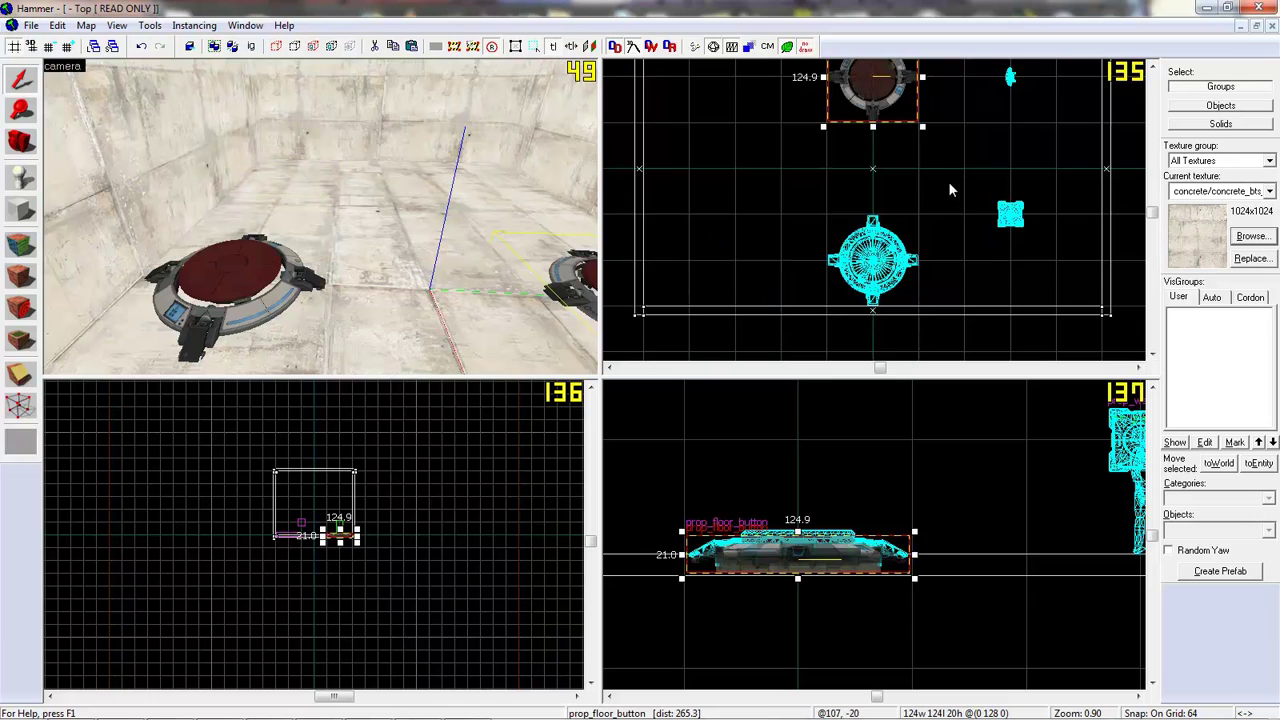
key("Up")
scroll(815, 549, "up", 2)
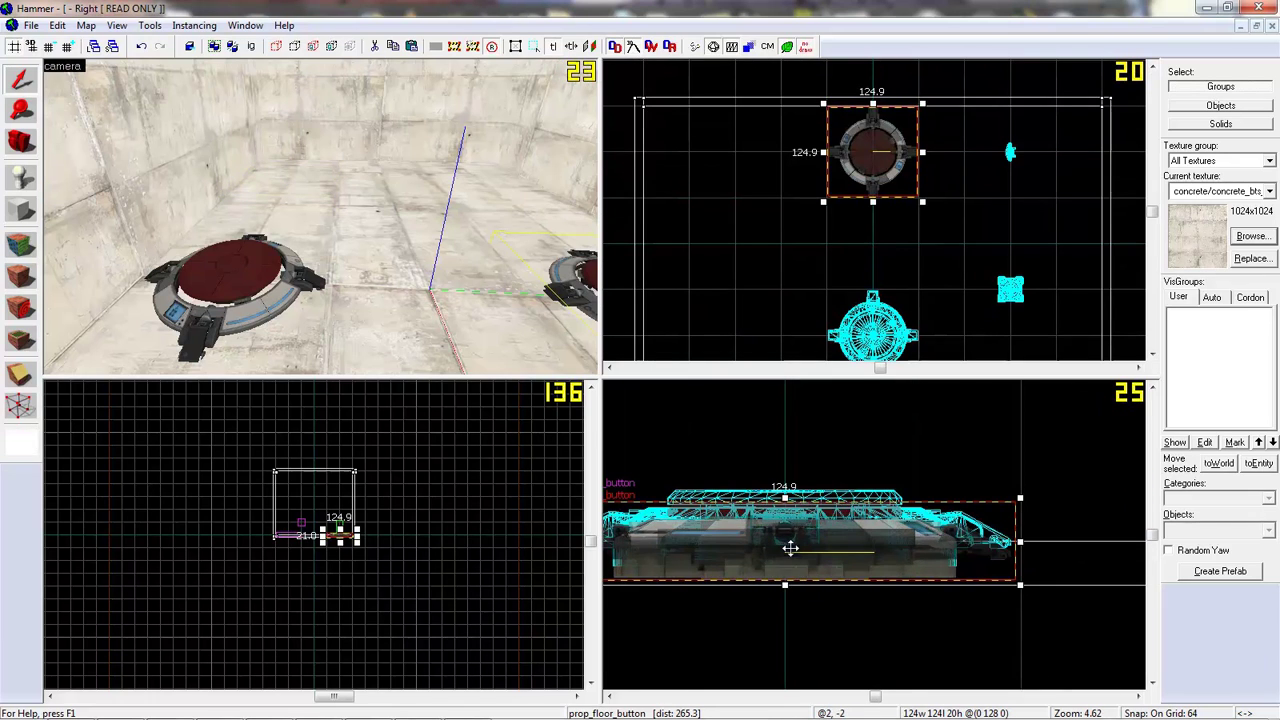
left_click_drag(793, 536, 796, 533)
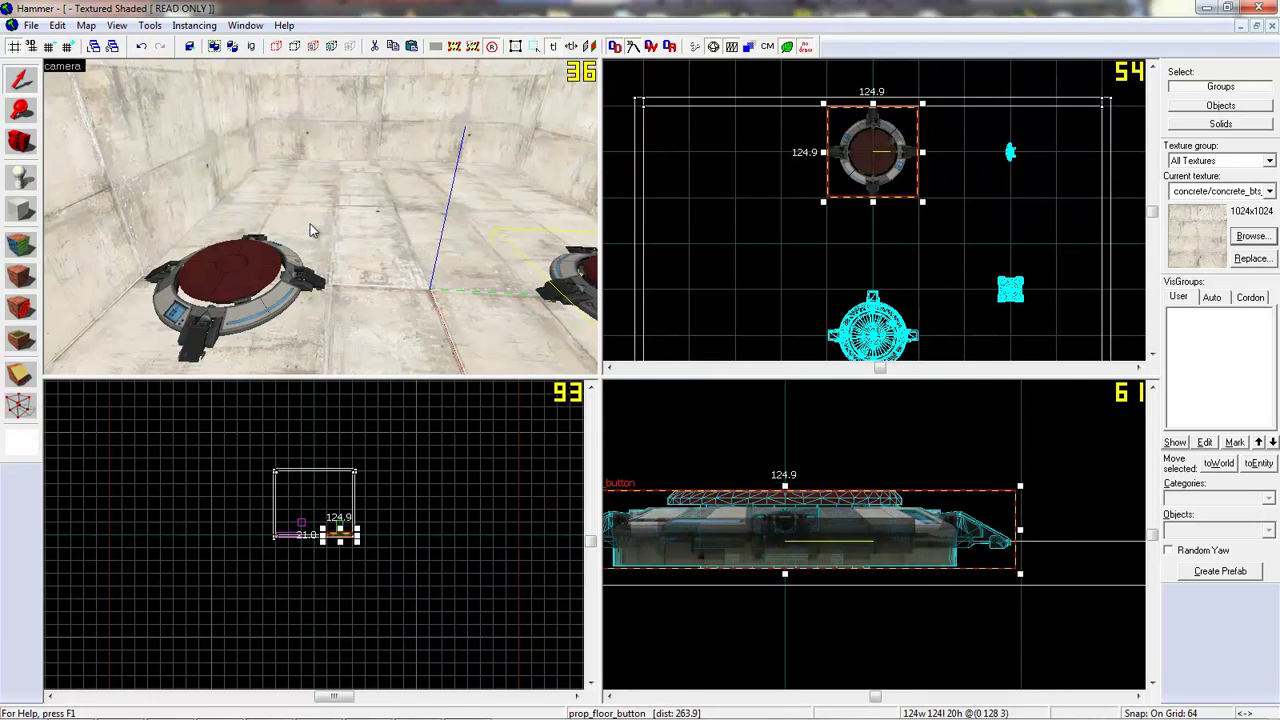
- Name the floor button at 0, -128 "biut_1" and apply the change
key("z")
key("w")
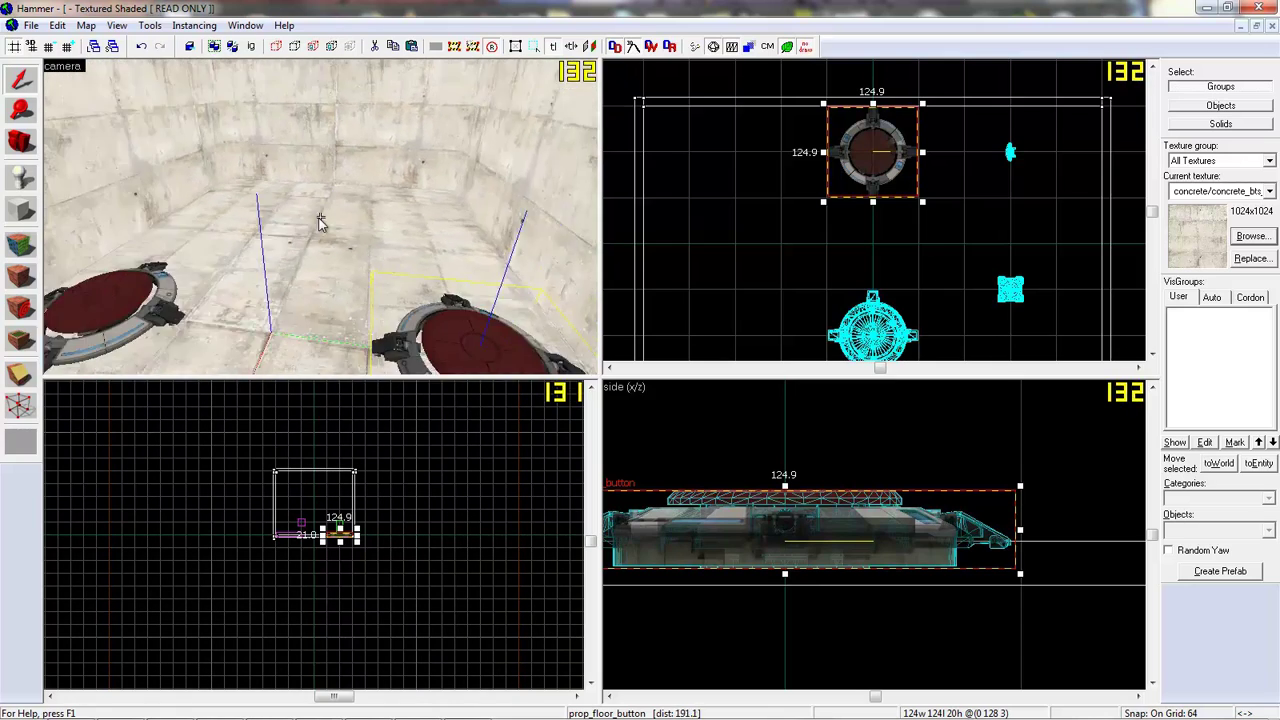
key("z")
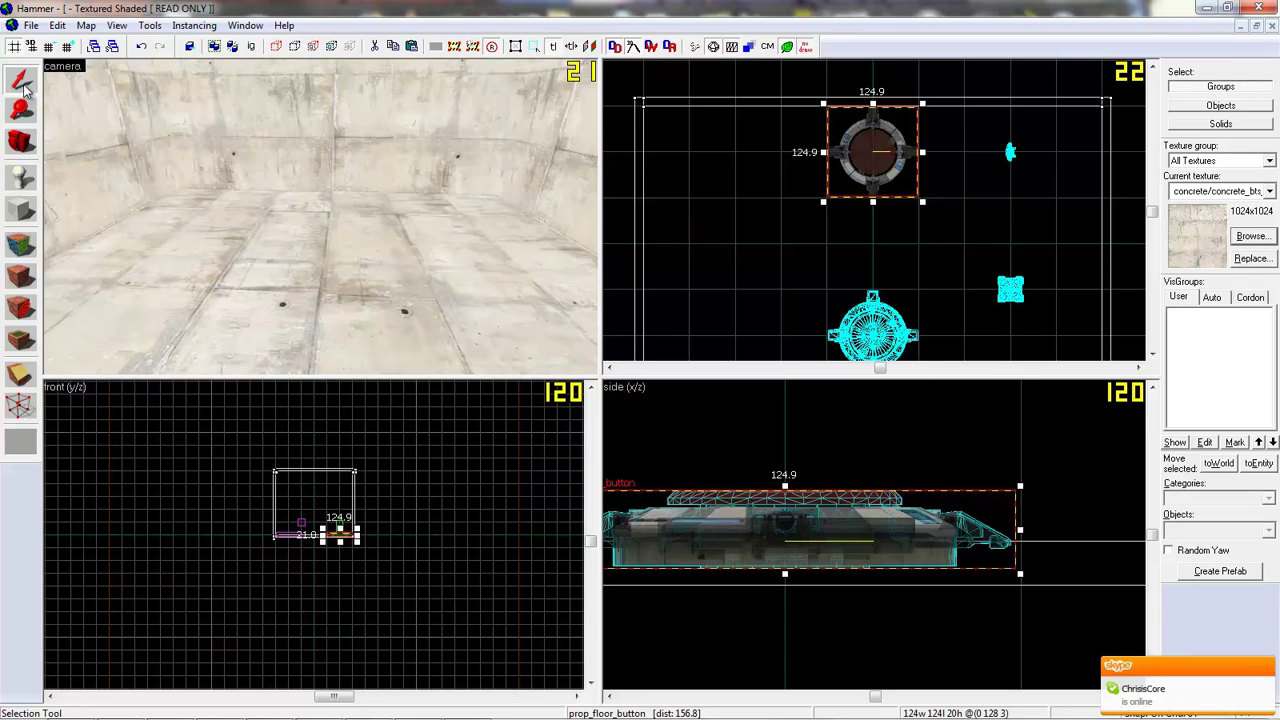
key("z")
key("z")
double_click(321, 218)
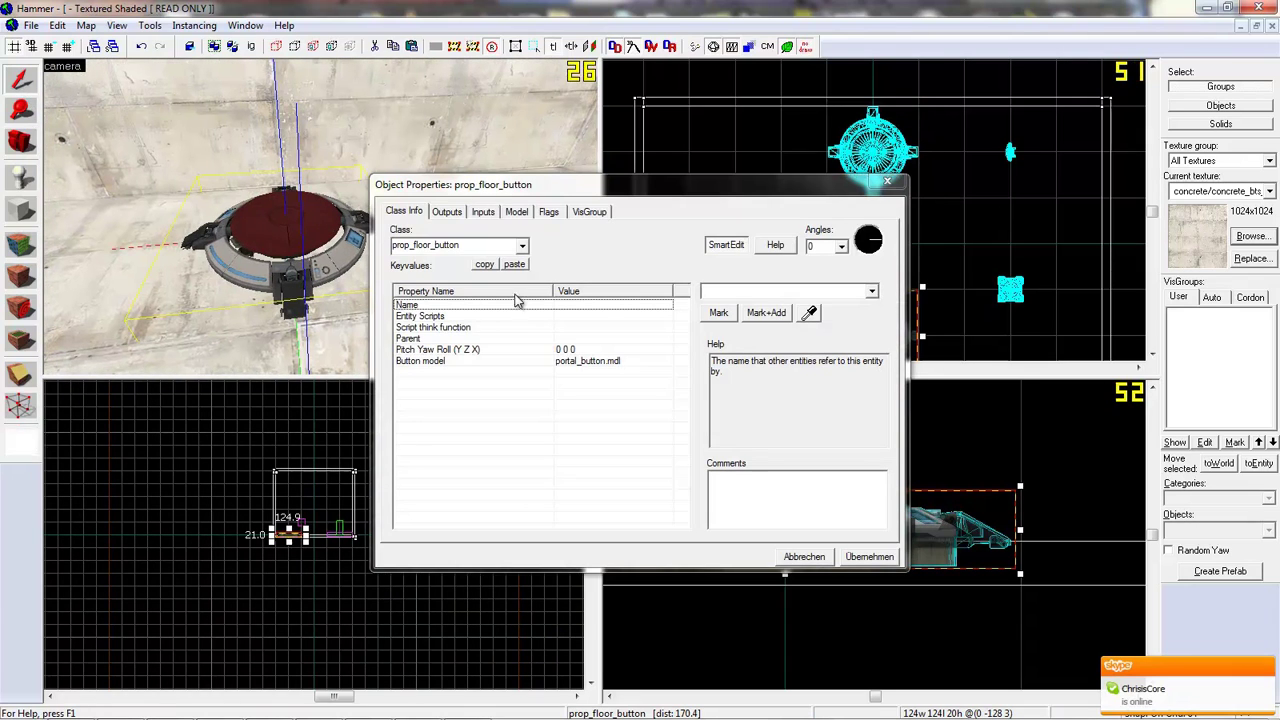
left_click(748, 292)
type("biut_1")
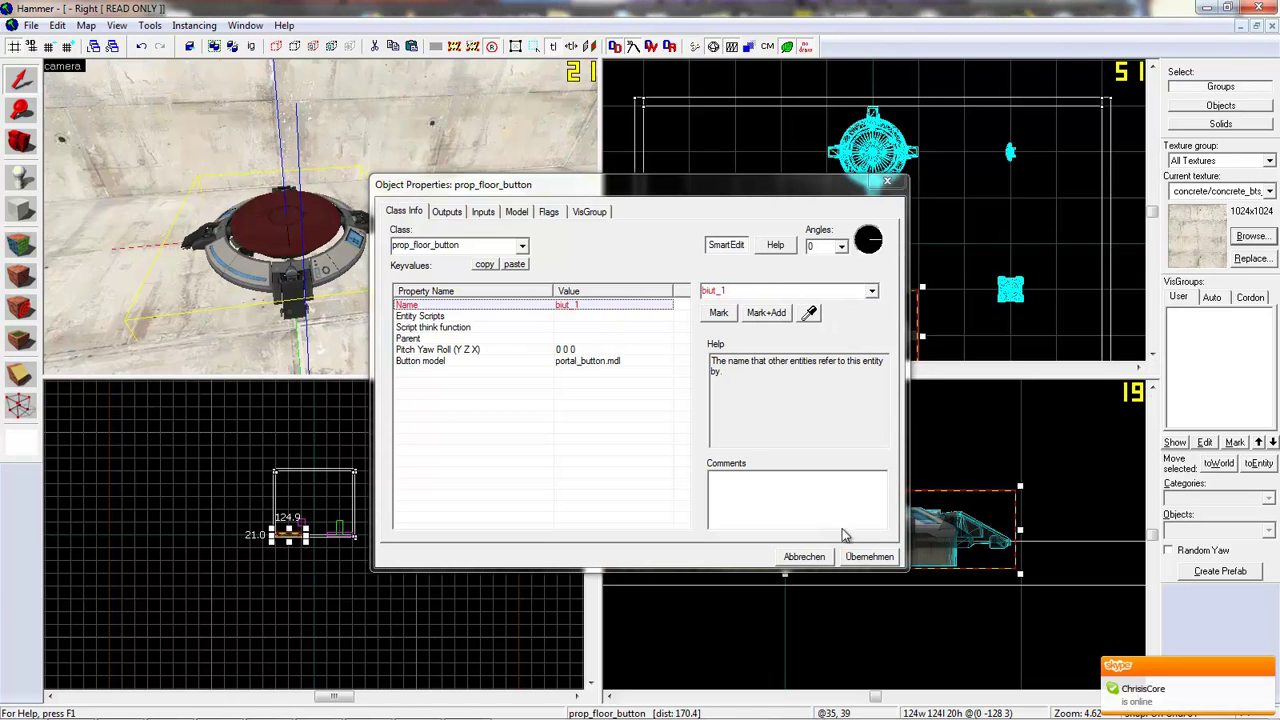
left_click(867, 556)
- Name the copied floor button at 0, 128 "but_2" and close its properties
key("z")
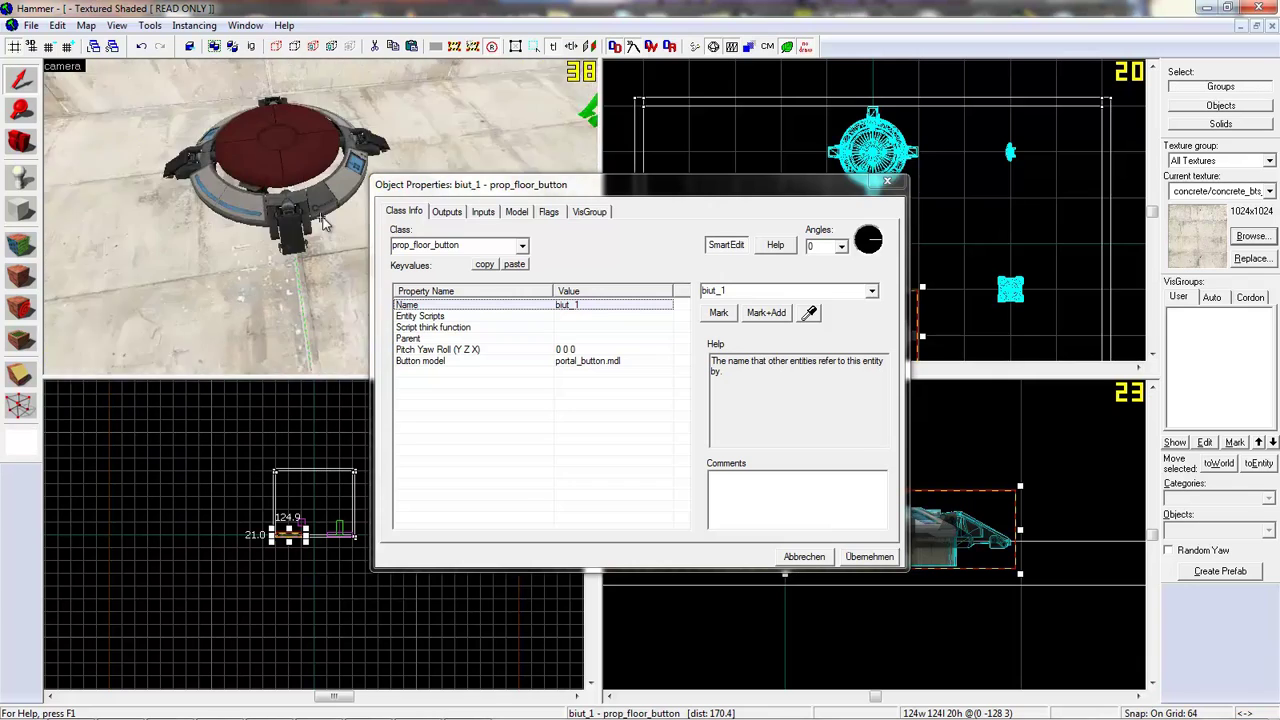
left_click(321, 218)
key("z")
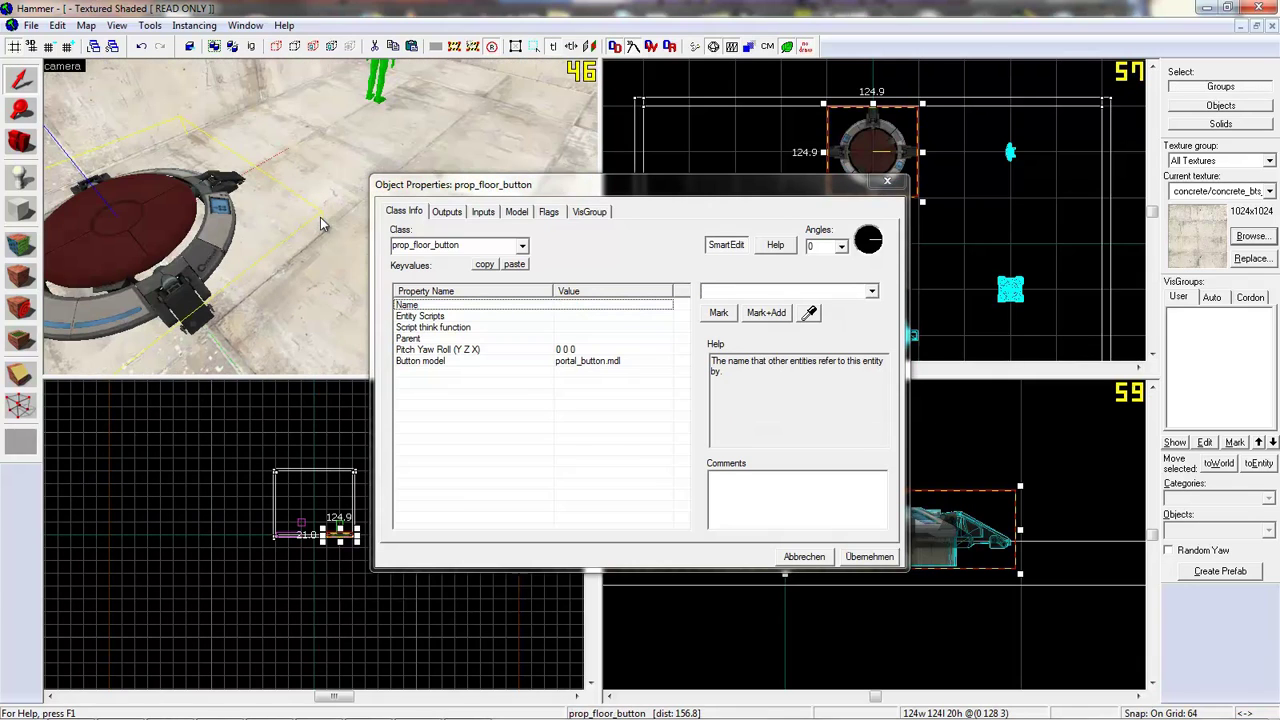
left_click(714, 291)
type("but")
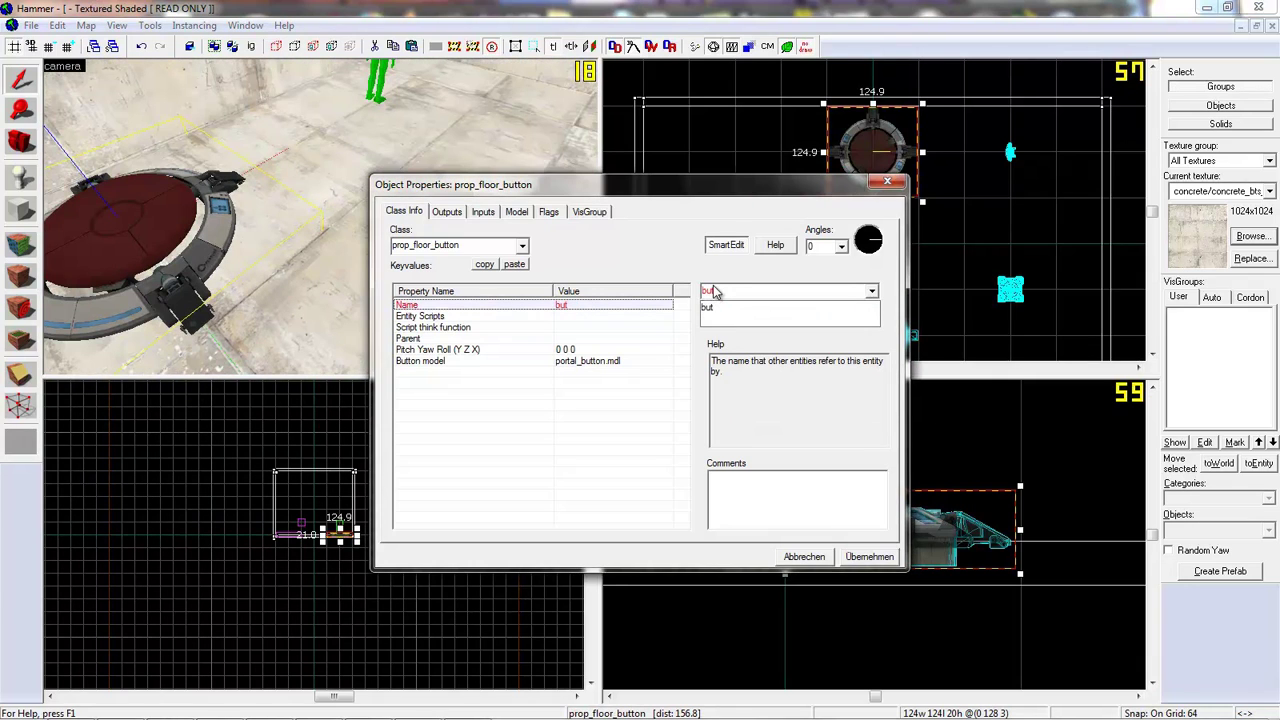
type("_2")
left_click(869, 556)
left_click(894, 183)
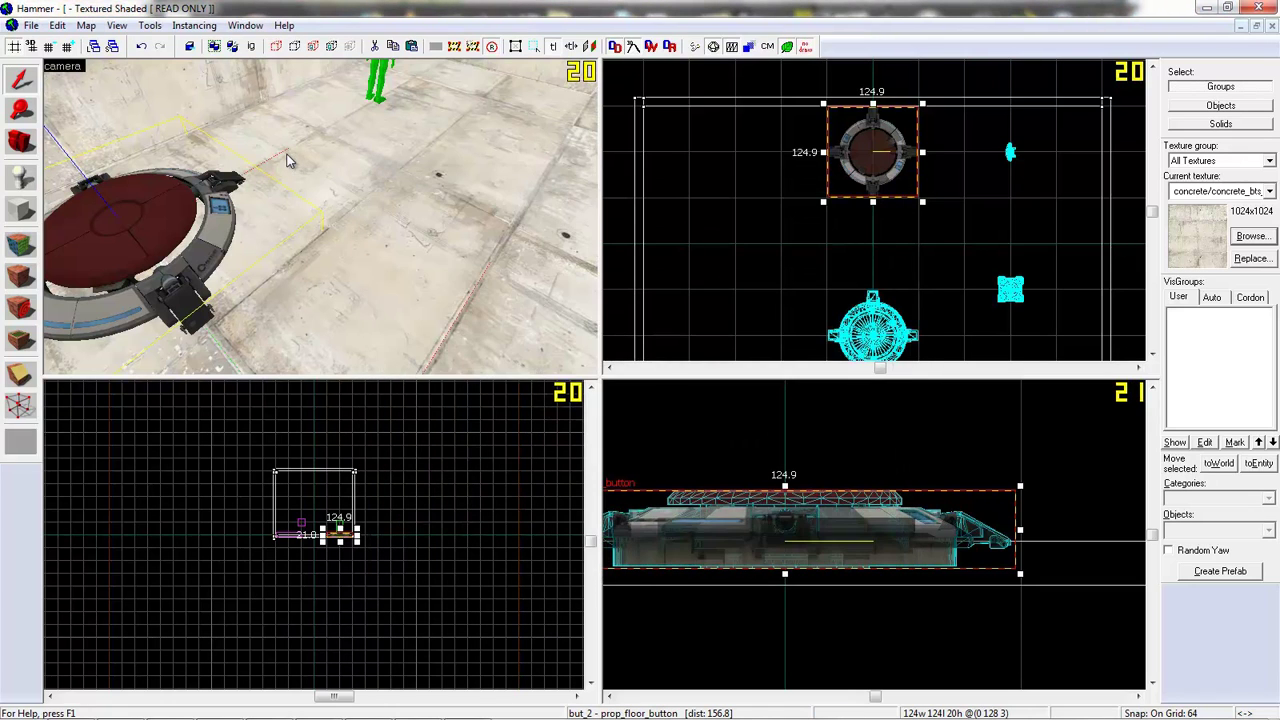
- Place an info_player_start entity on the floor at -192, 0, midway between the two buttons' rows in the top view
key("z")
left_click_drag(321, 220, 321, 217)
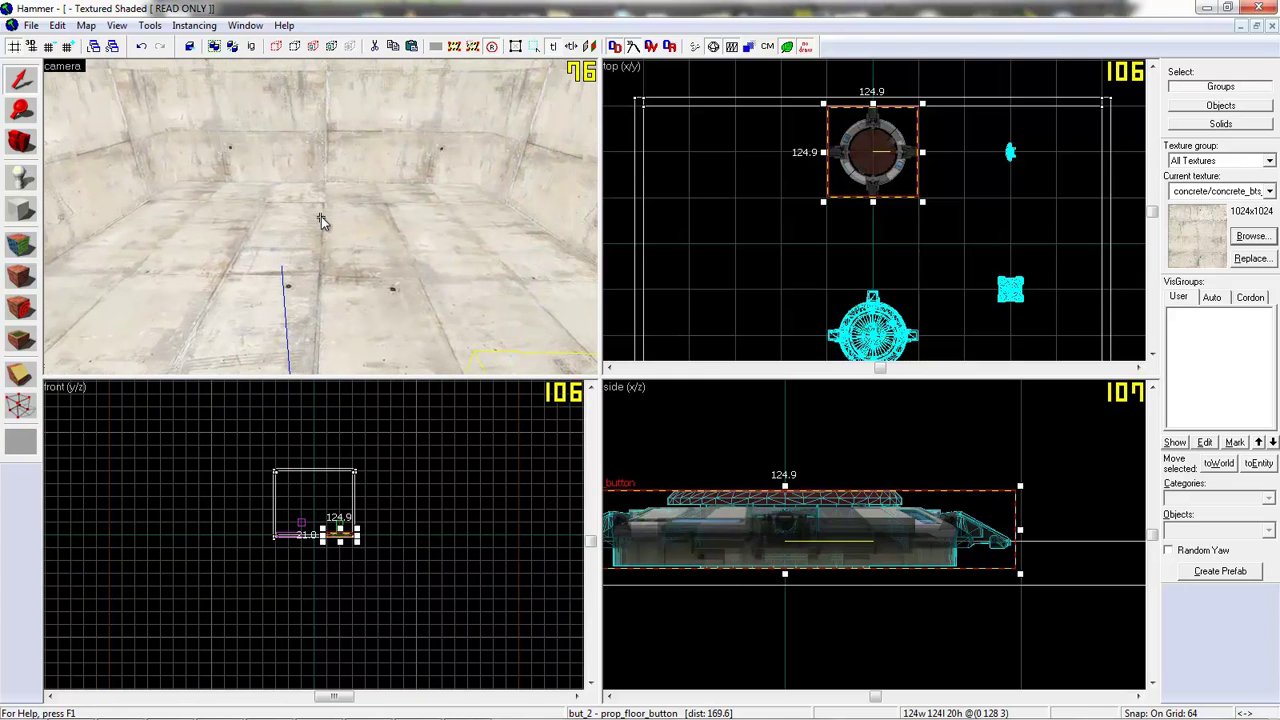
left_click(22, 177)
left_click(735, 244)
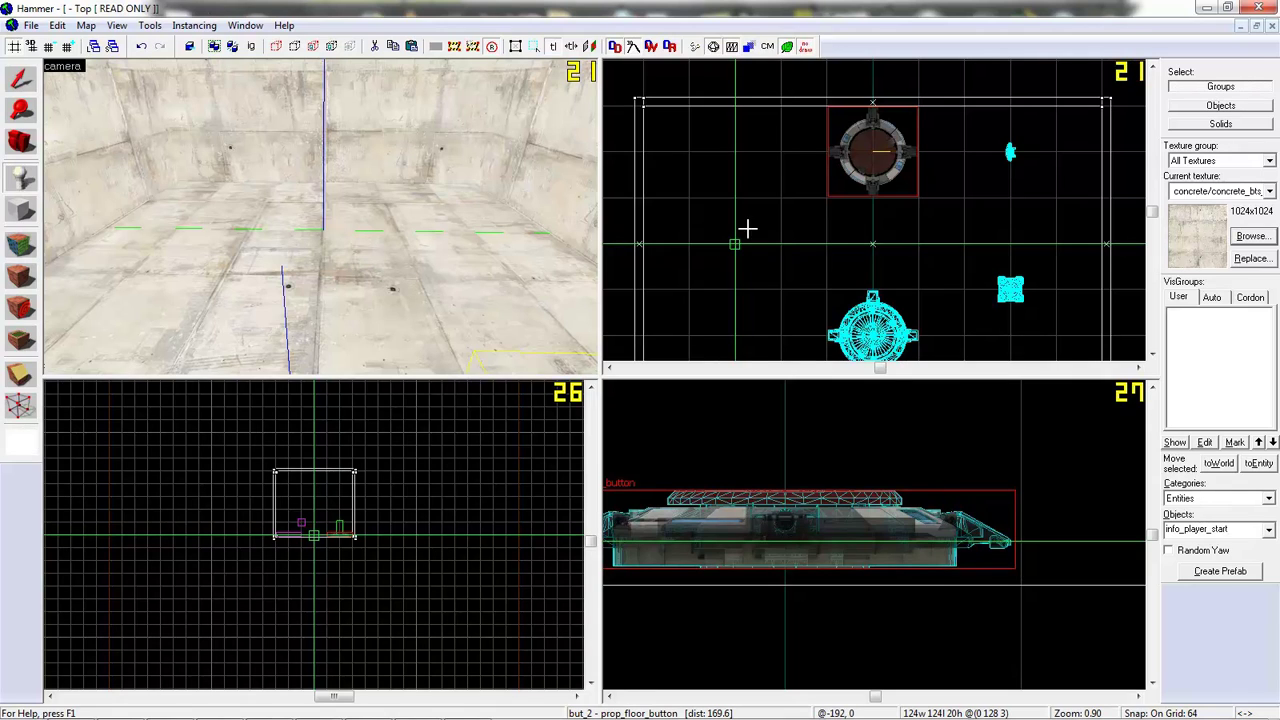
key("Return")
- Change the class of the new player start at -192, 0 to prop_testchamber_door
left_click(28, 88)
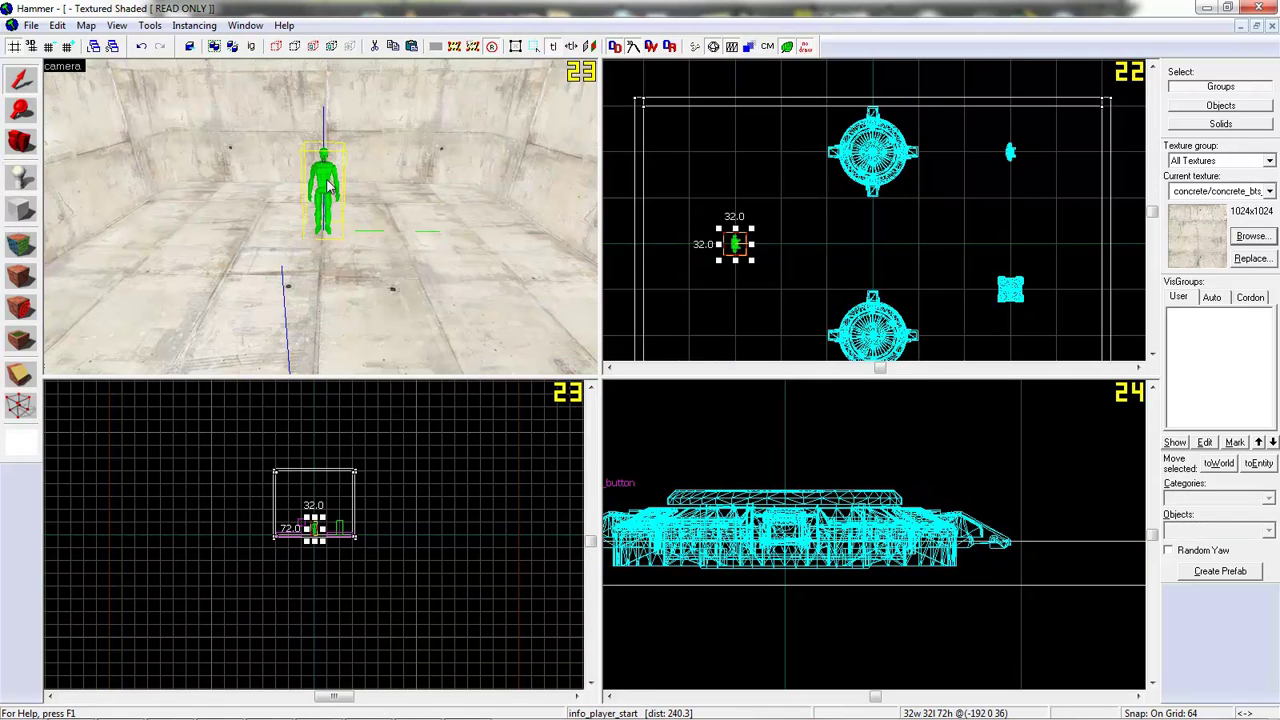
double_click(331, 185)
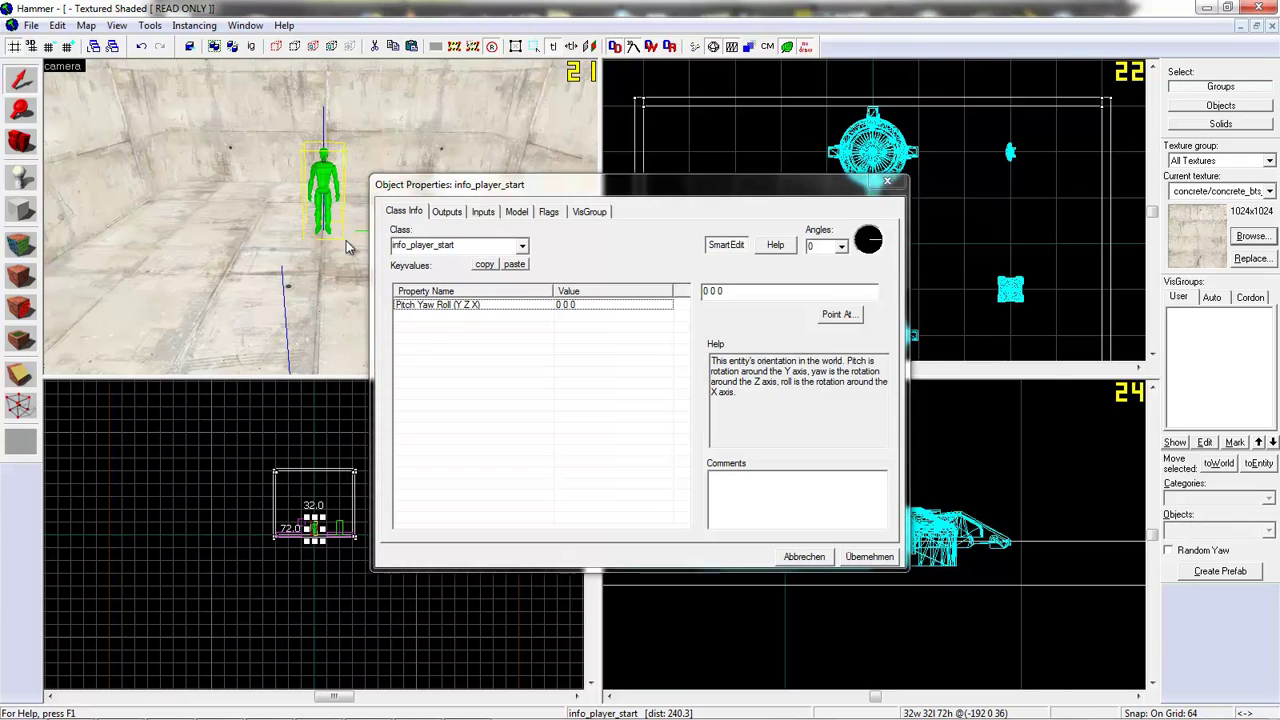
left_click_drag(494, 246, 390, 240)
type("door")
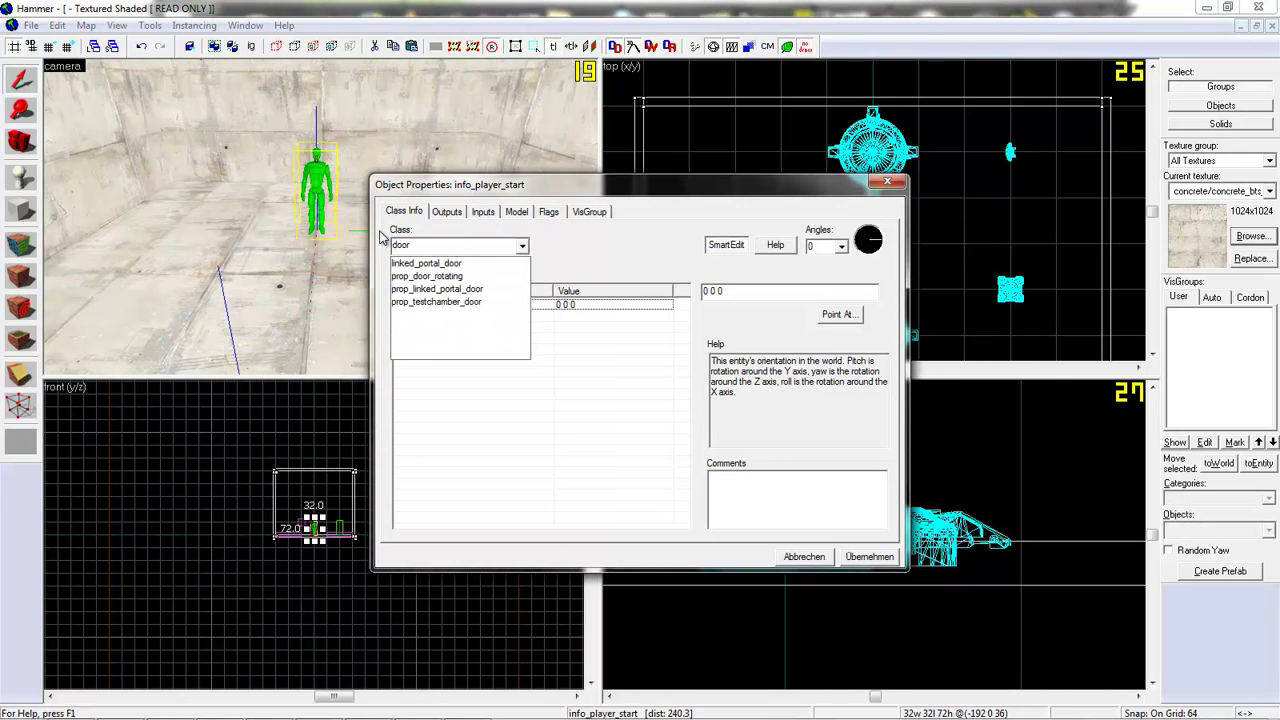
left_click(451, 303)
left_click(866, 556)
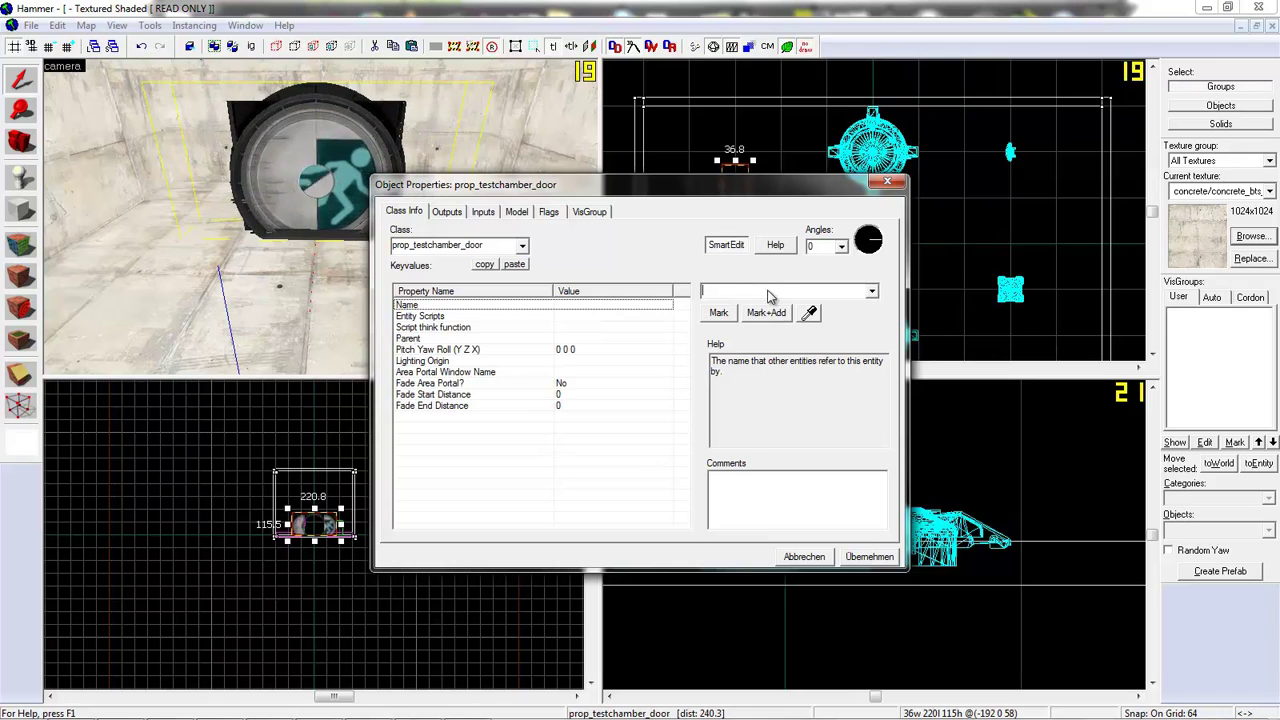
- Name the test chamber door "door", apply the change and close its properties
left_click(728, 290)
type("door")
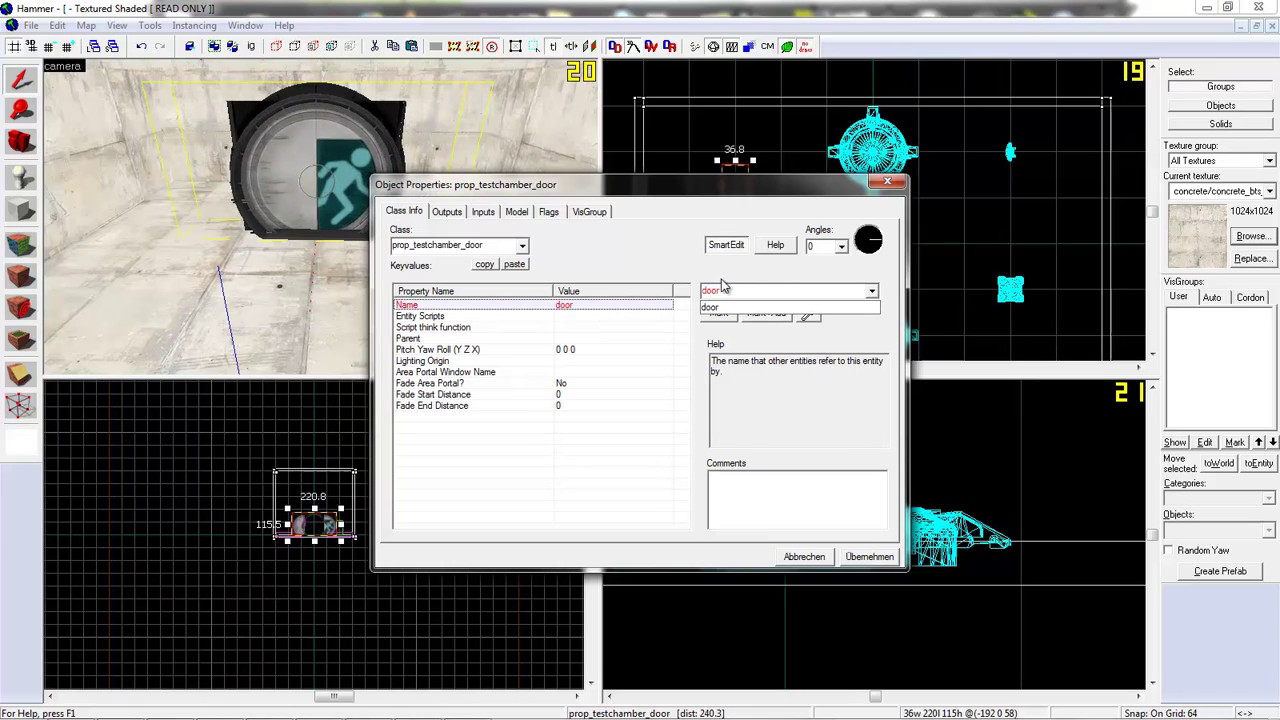
left_click(869, 556)
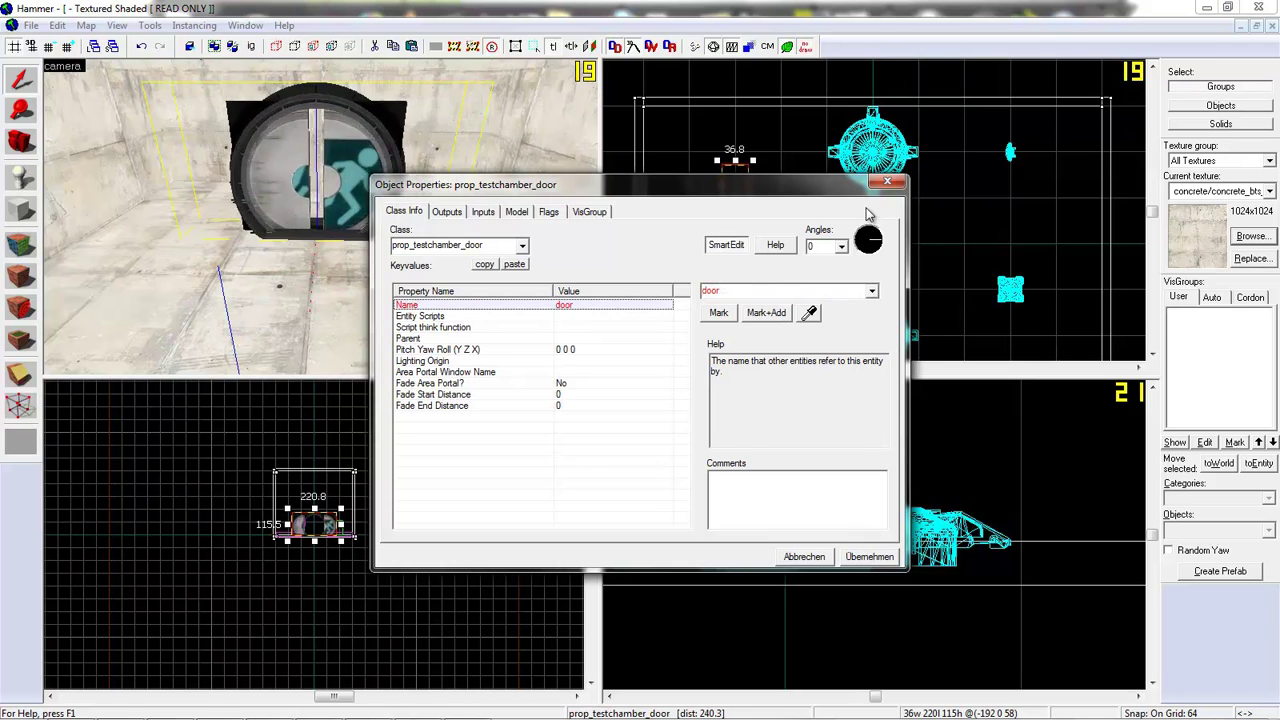
left_click(869, 556)
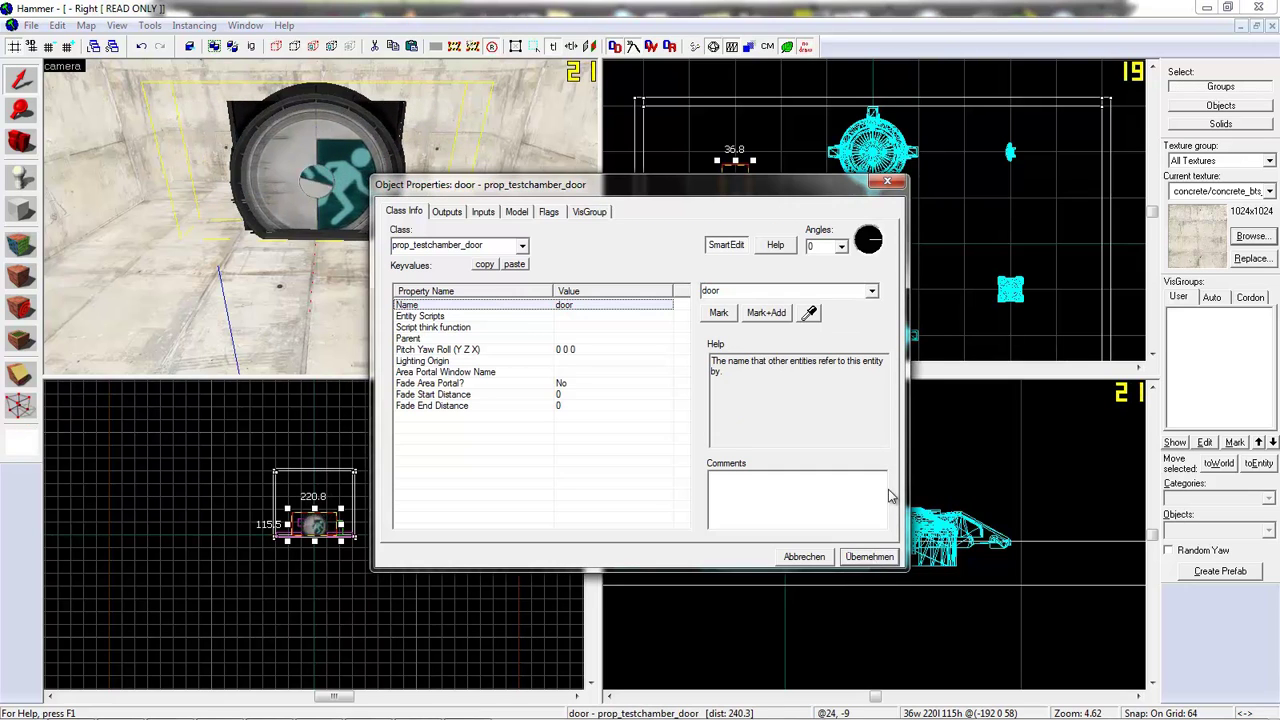
left_click(886, 181)
scroll(321, 218, "down", 3)
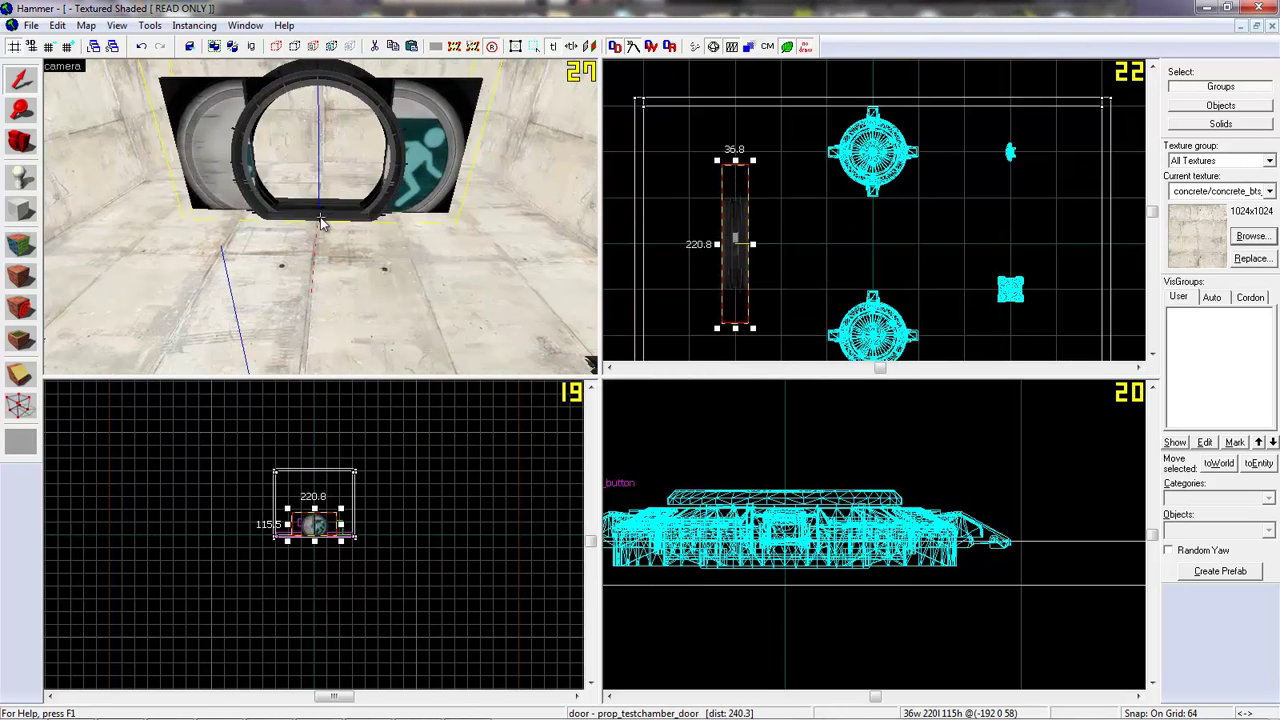
key("d")
key("w")
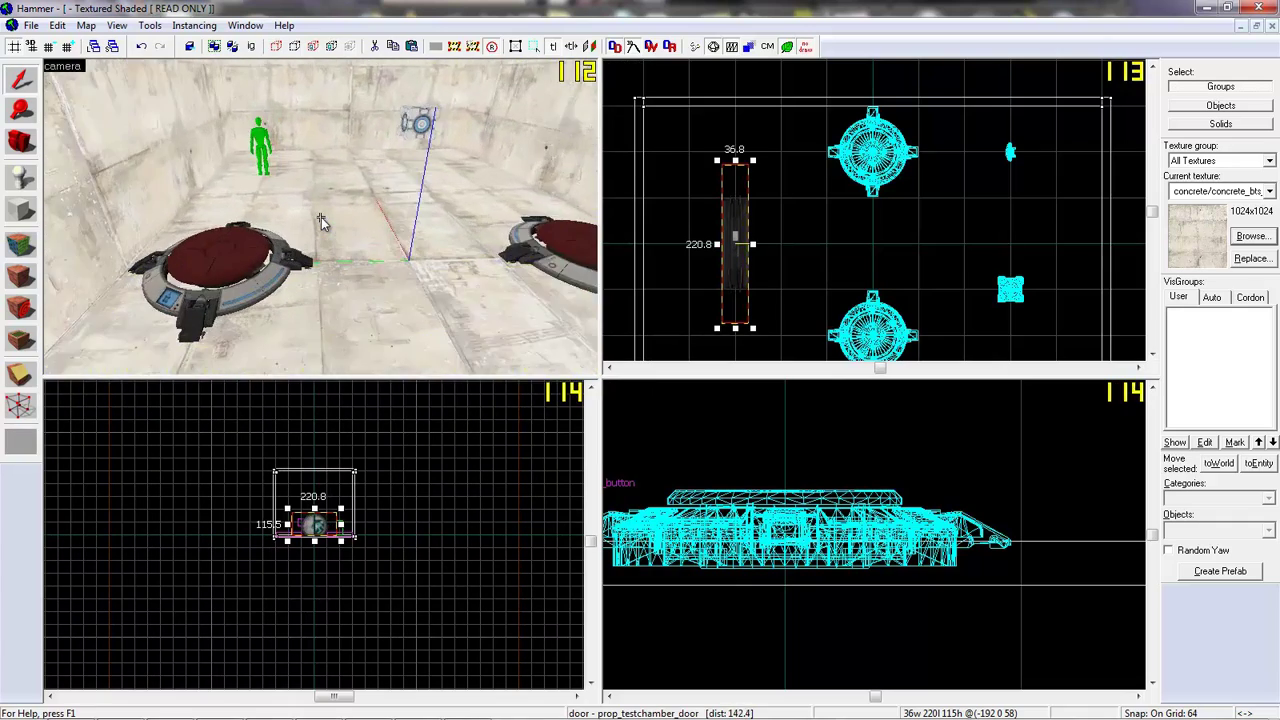
key("d")
key("w")
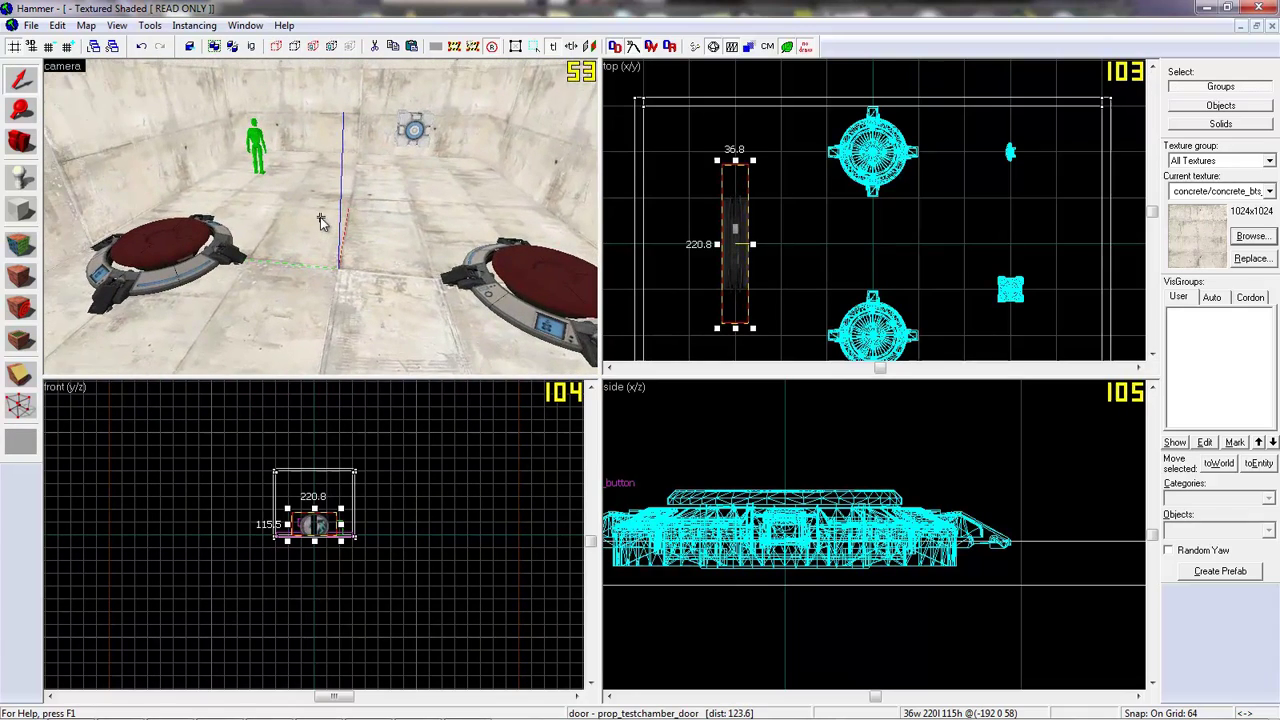
key("d")
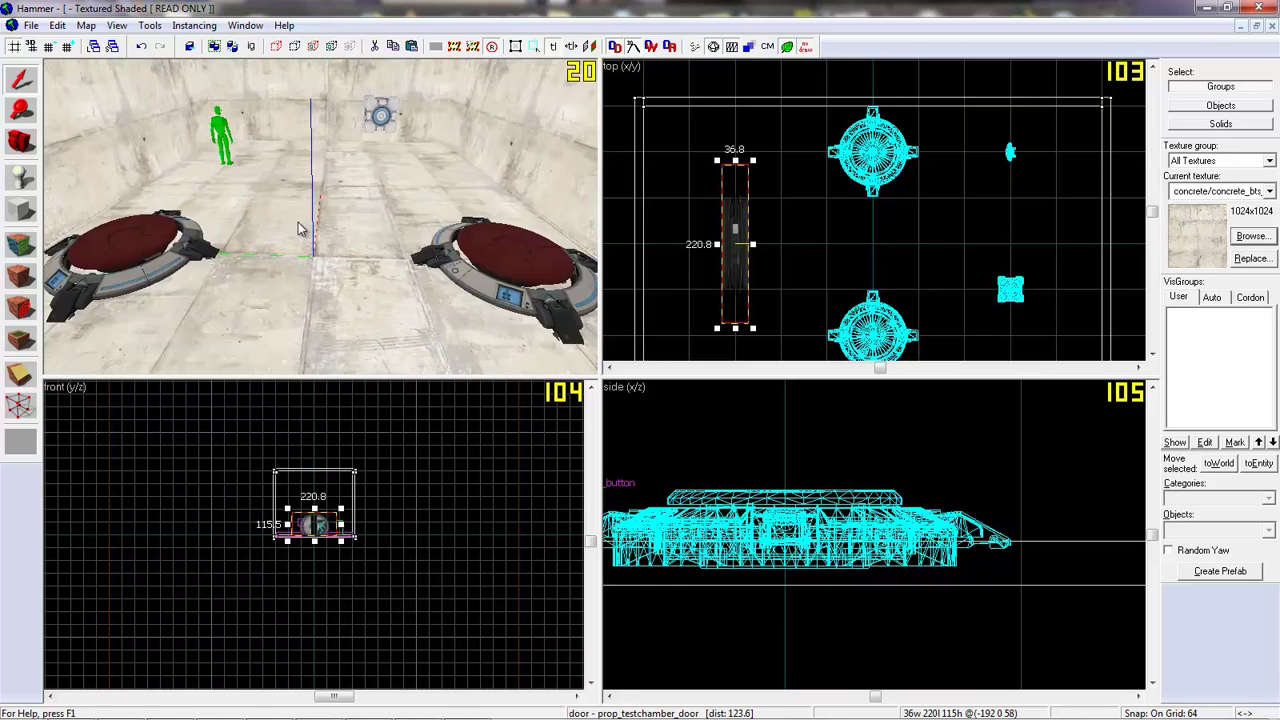
- Filter the textures by "trigger" and make tools/toolstrigger the current texture
left_click(1251, 236)
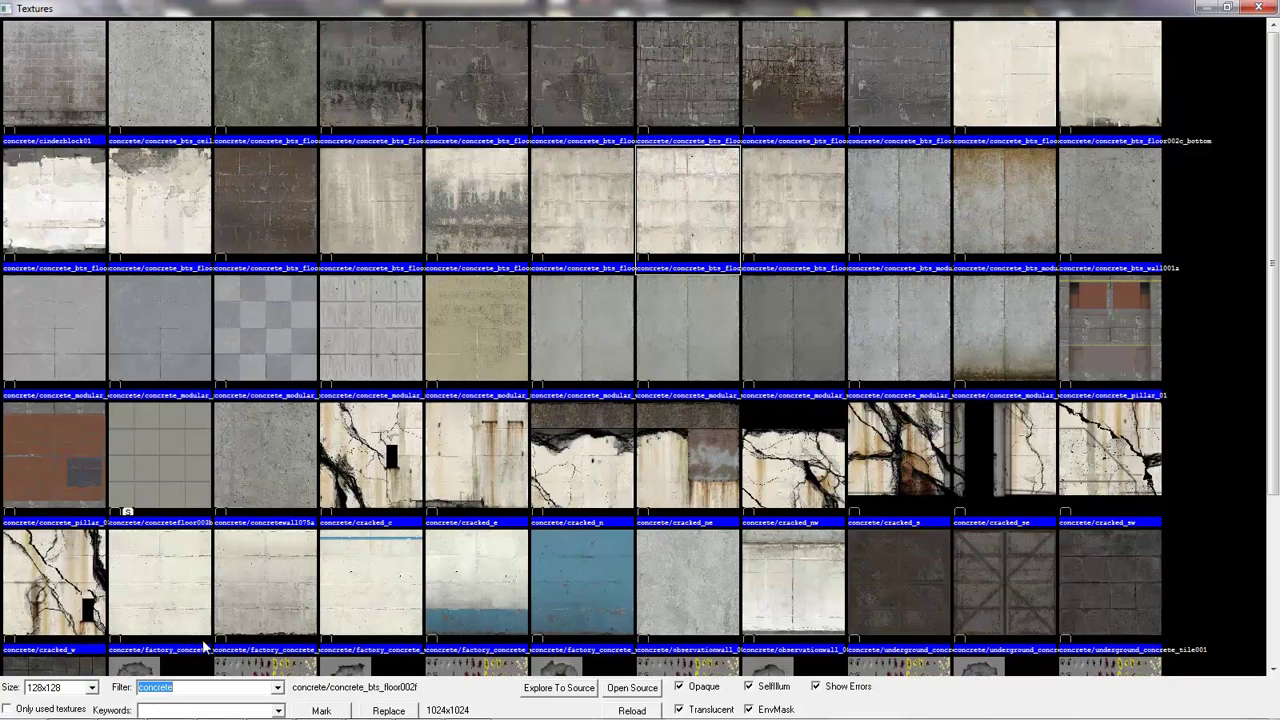
type("trigger")
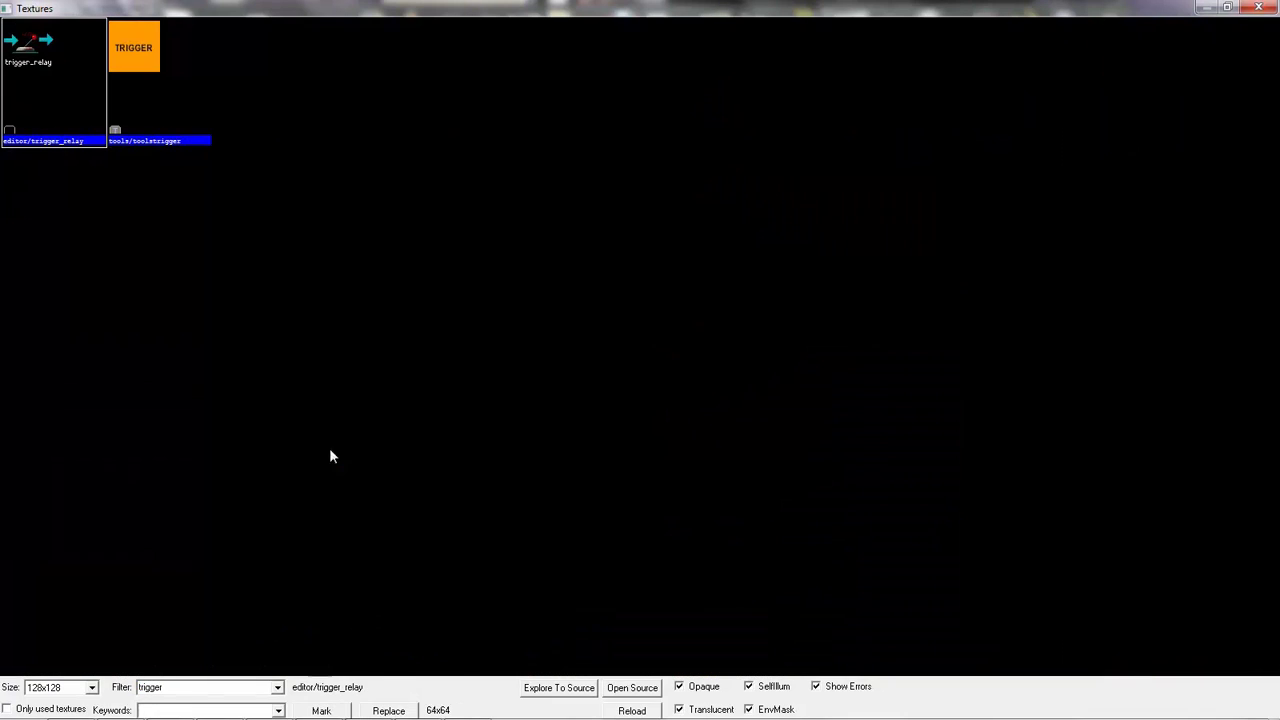
double_click(135, 45)
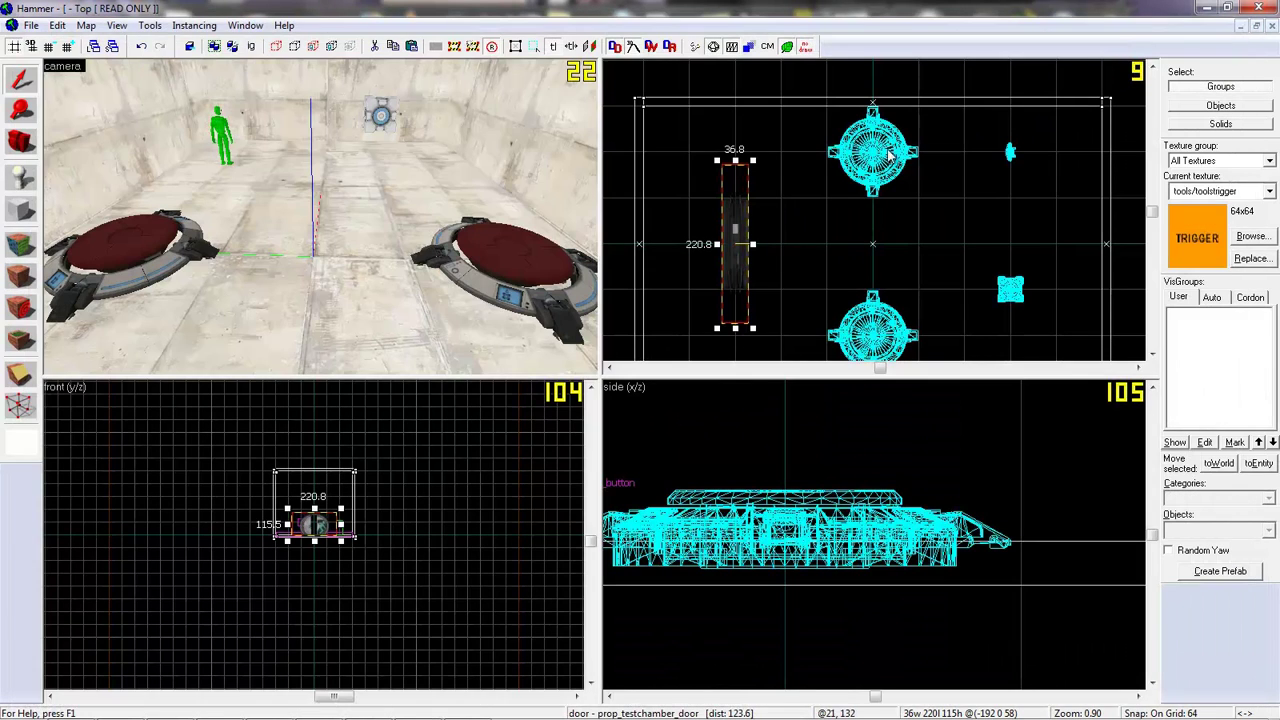
- Set the grid snap to 32 and create a 64 x 64 x 32 toolstrigger block over floor button but_2
scroll(888, 152, "up", 4)
left_click(49, 47)
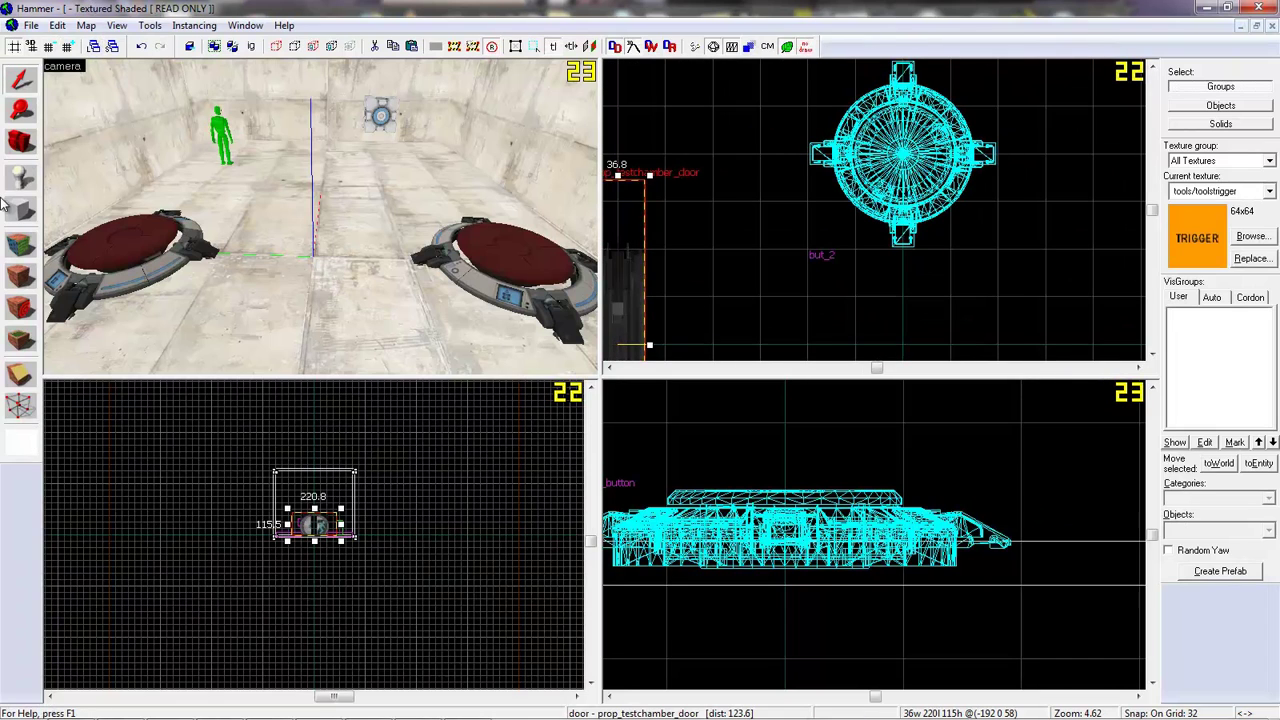
left_click(10, 210)
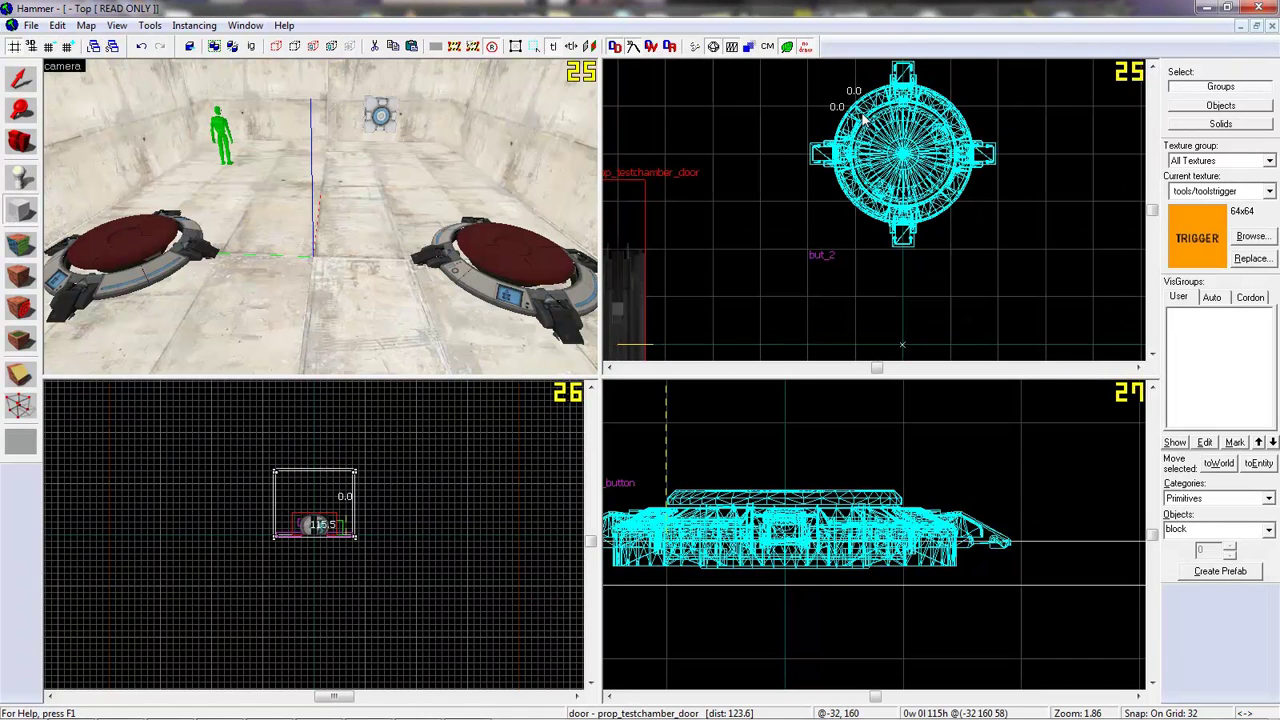
left_click_drag(955, 200, 850, 100)
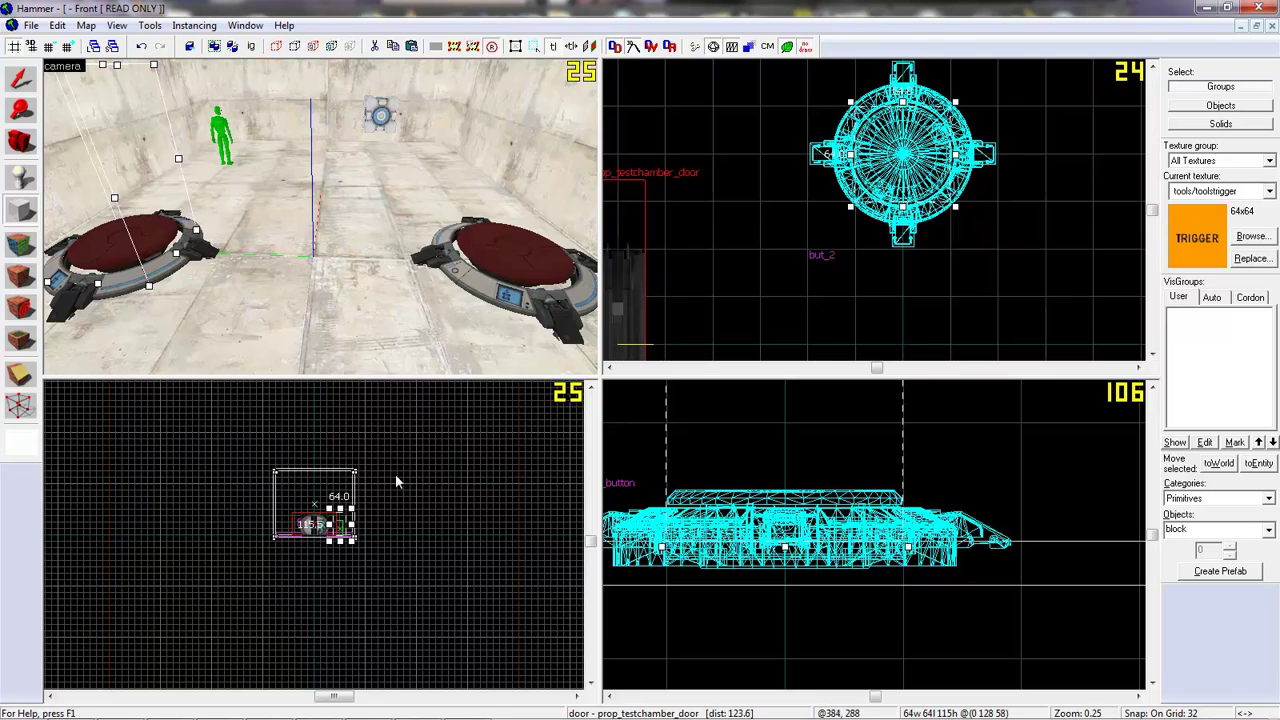
scroll(357, 530, "up", 5)
scroll(357, 530, "up", 3)
left_click_drag(240, 497, 240, 583)
key("Return")
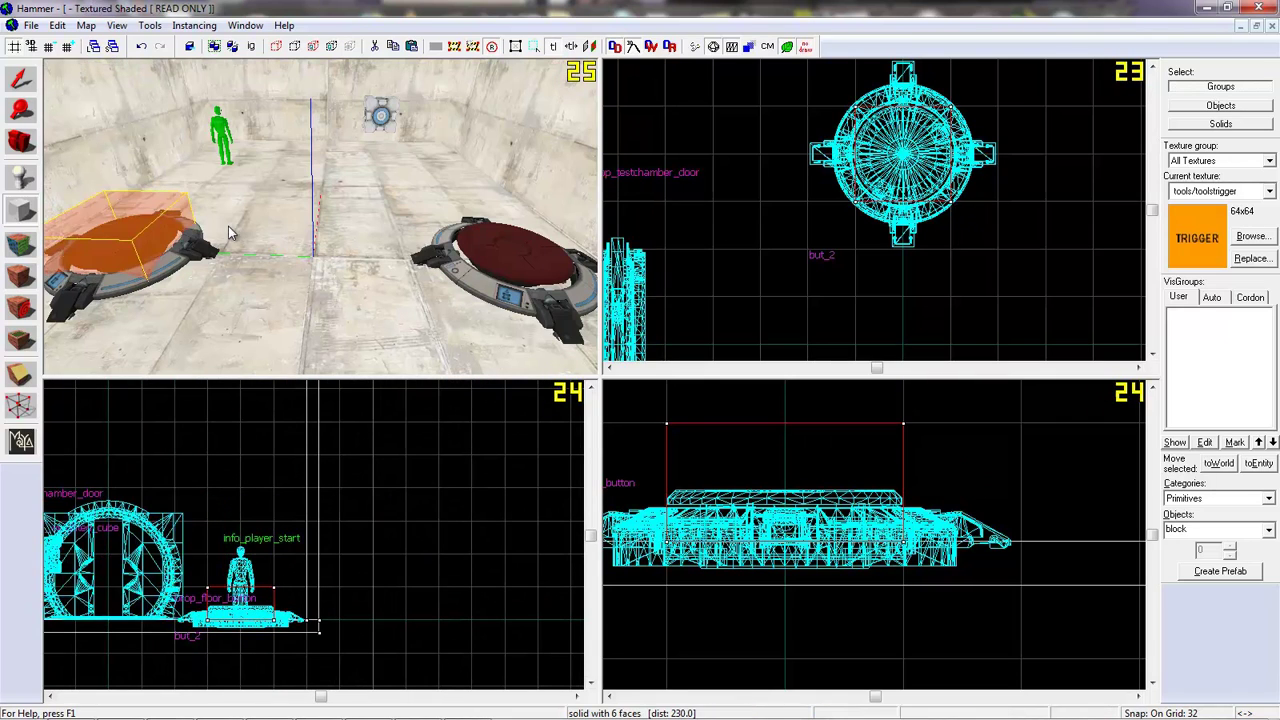
- Create a matching 64 x 64 x 32 toolstrigger block over the other floor button, biut_1
key("Down")
key("Down")
key("Down")
key("Down")
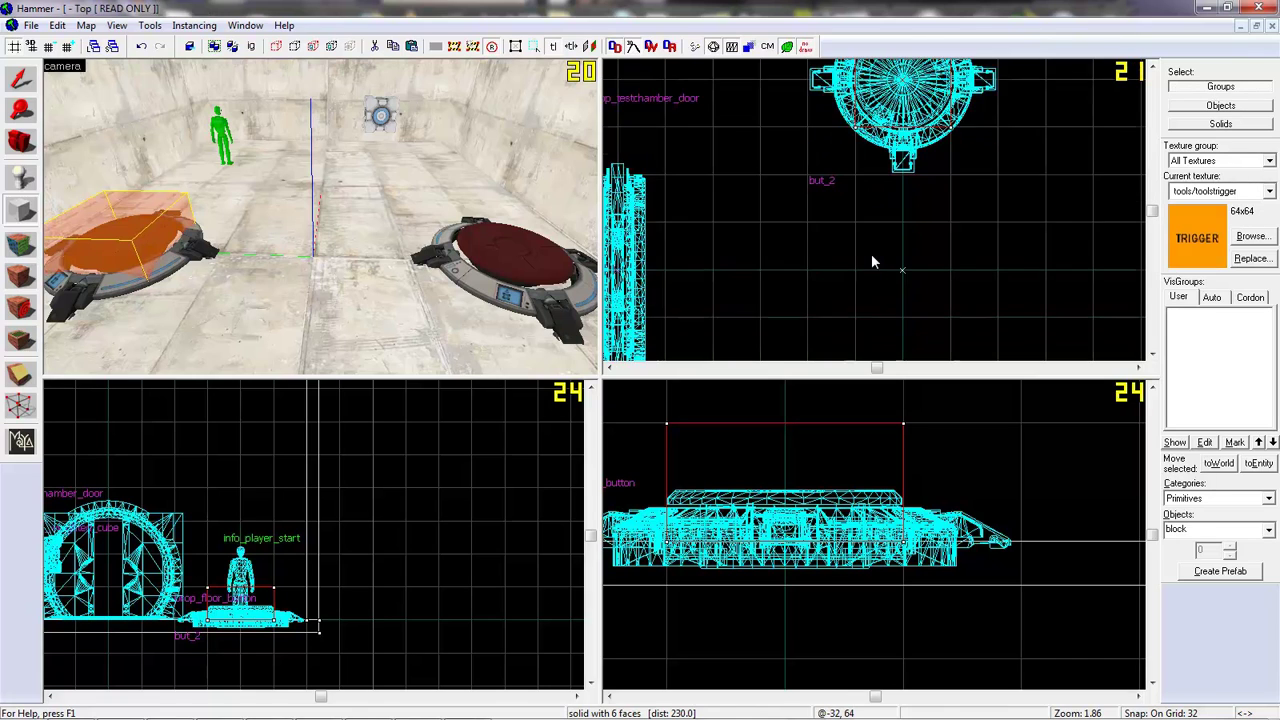
left_click(20, 212)
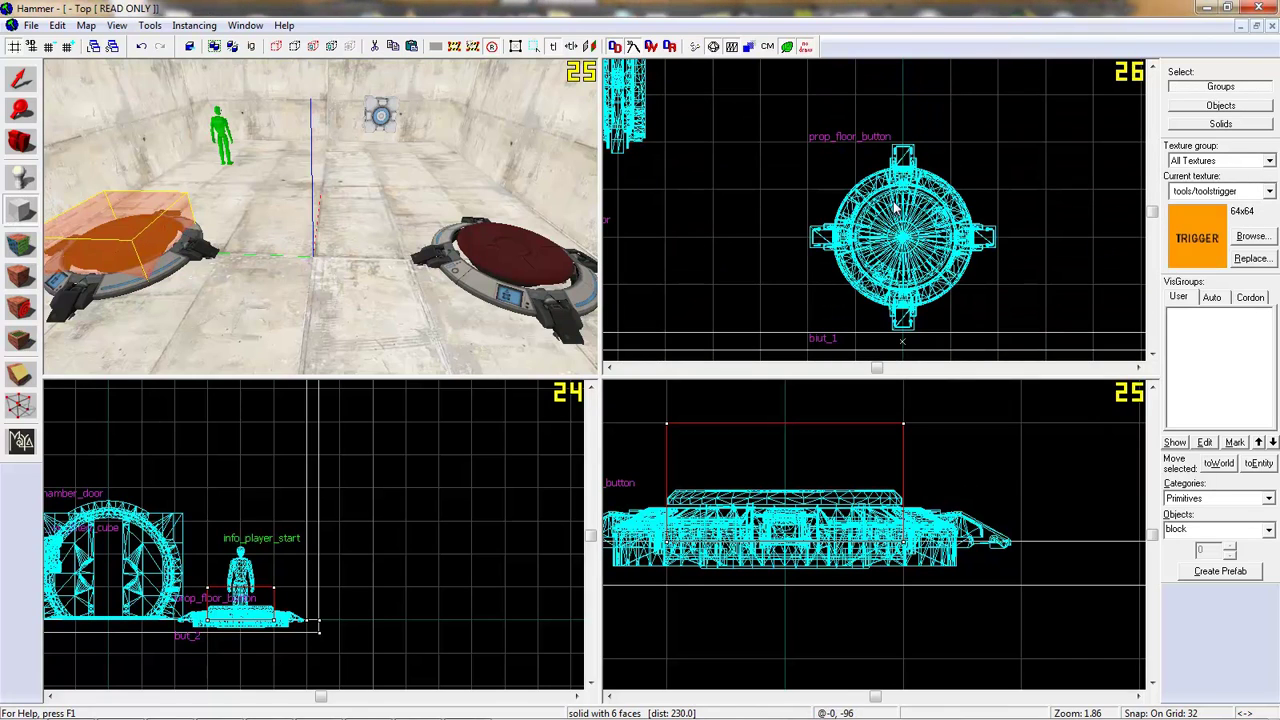
left_click_drag(855, 195, 960, 295)
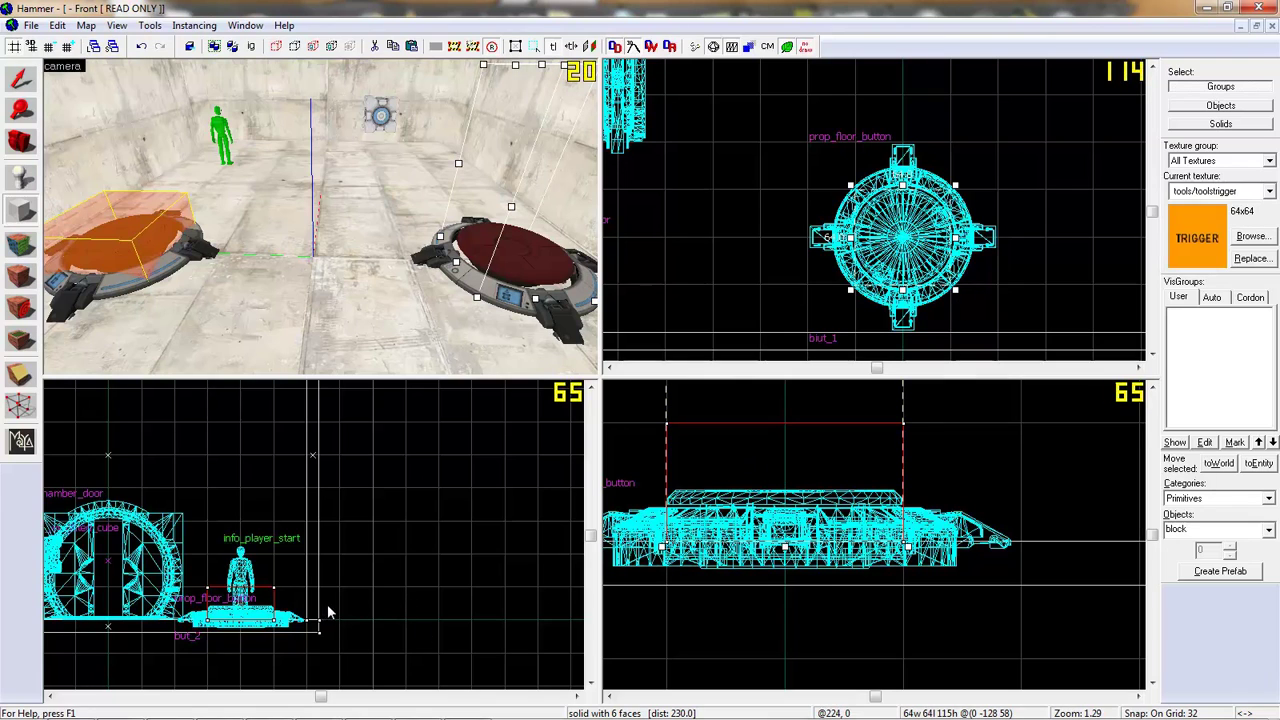
key("Left")
key("Left")
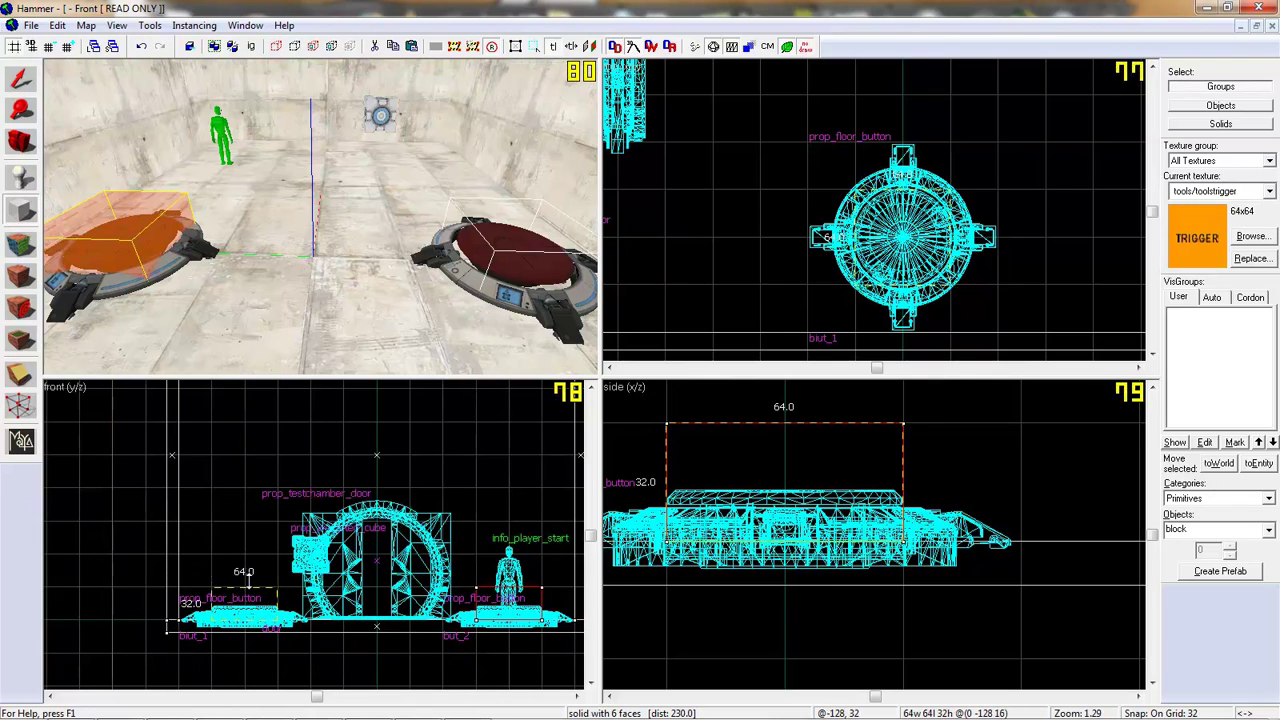
key("Return")
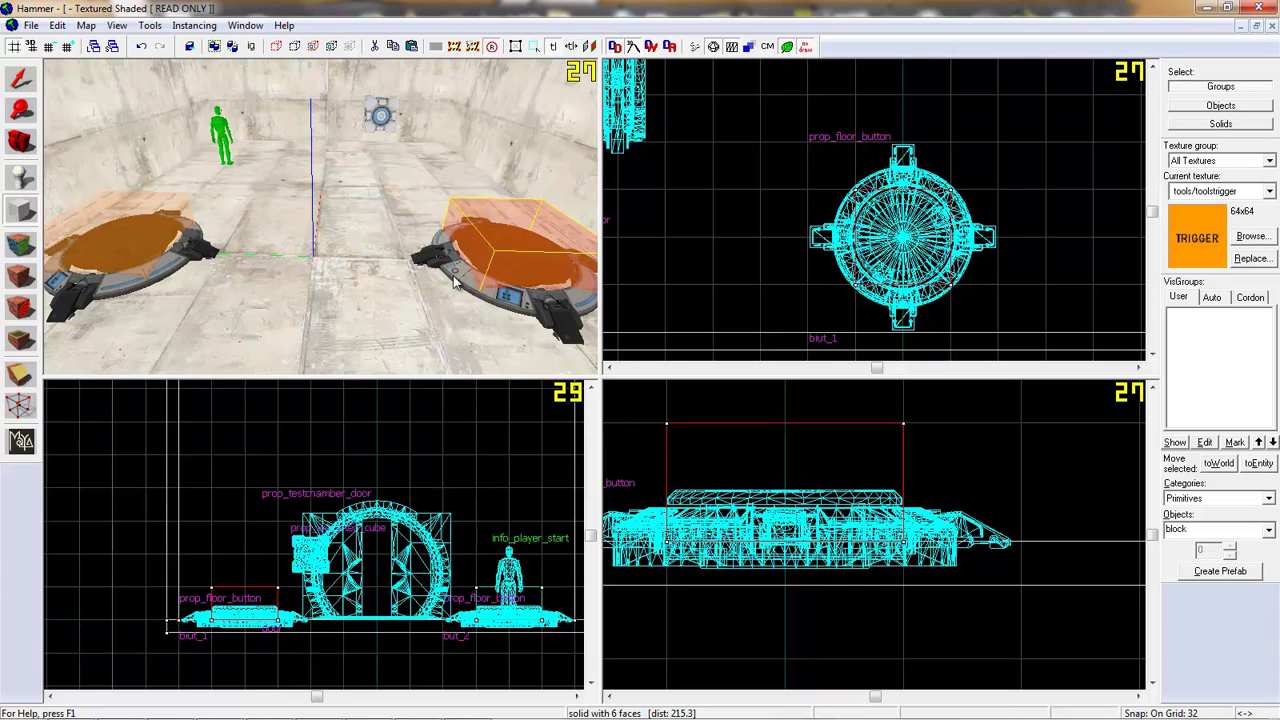
key("z")
key("d")
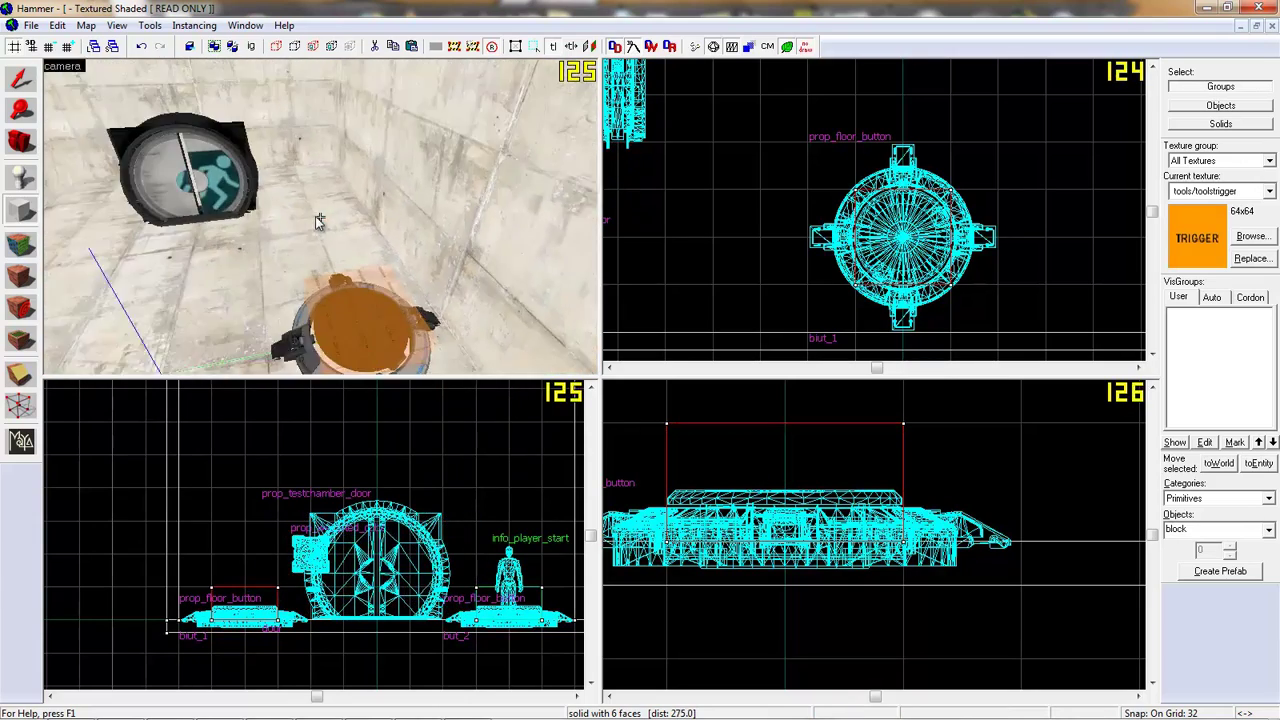
key("w")
key("d")
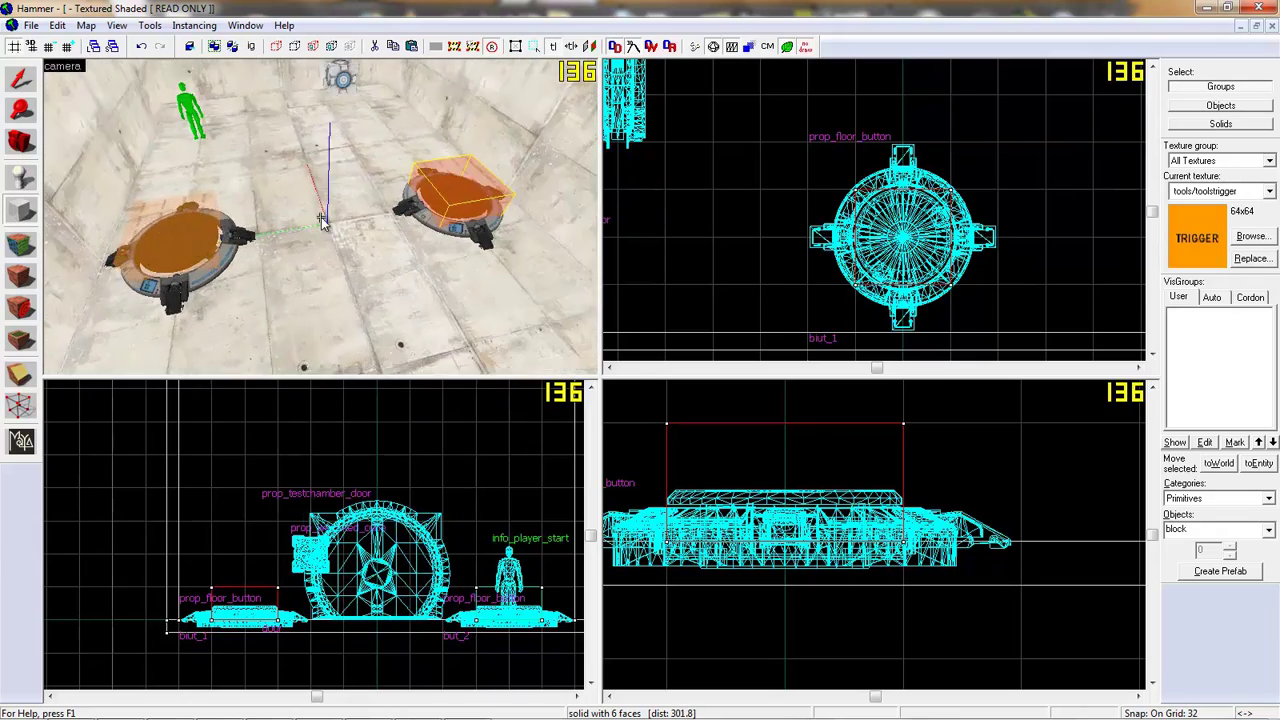
key("z")
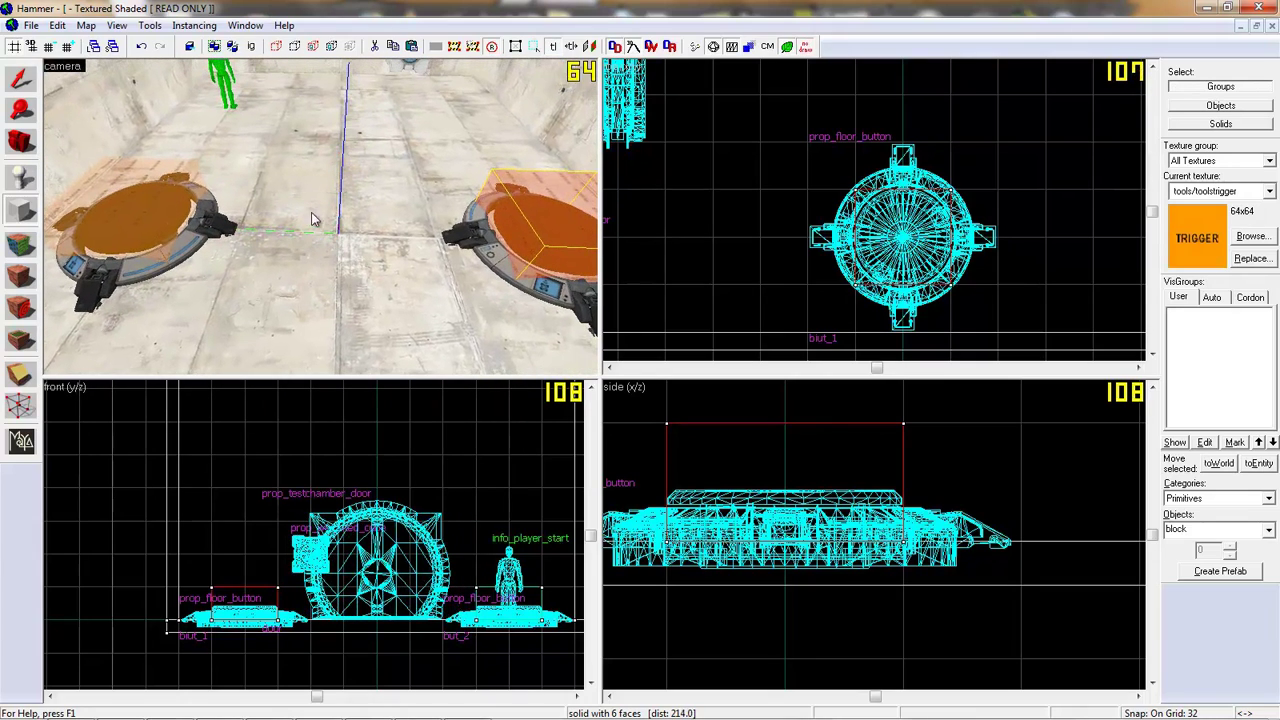
- Place an info_player_start entity at the origin, midway between the two floor buttons in the top view
left_click(22, 176)
scroll(913, 157, "down", 2)
left_click(908, 90)
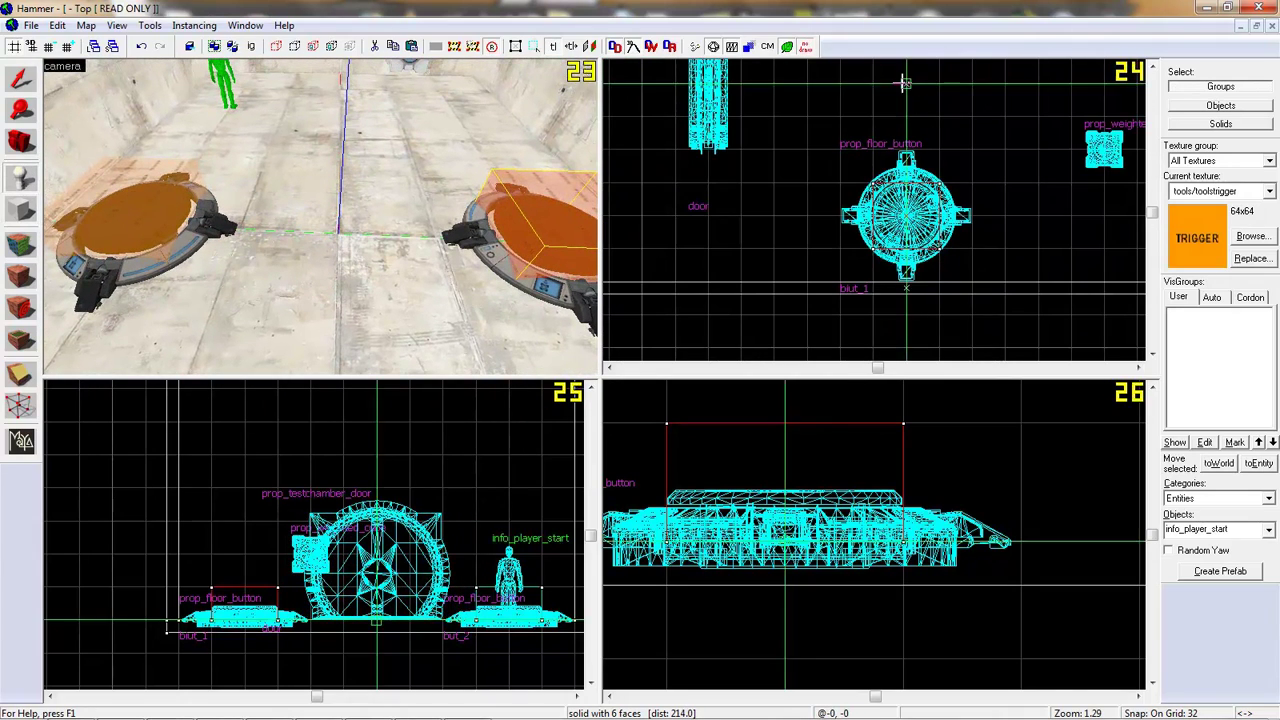
key("Return")
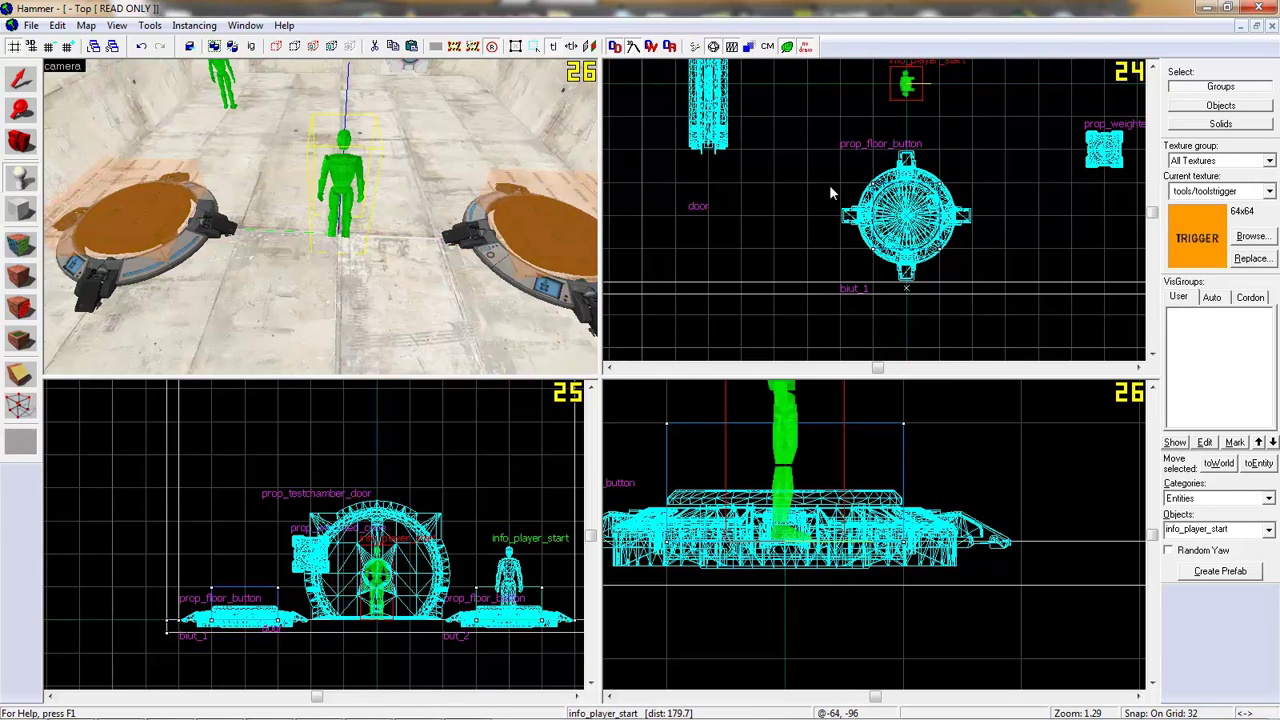
- Change the class of the new player start at the origin to math_counter and apply it
left_click(20, 78)
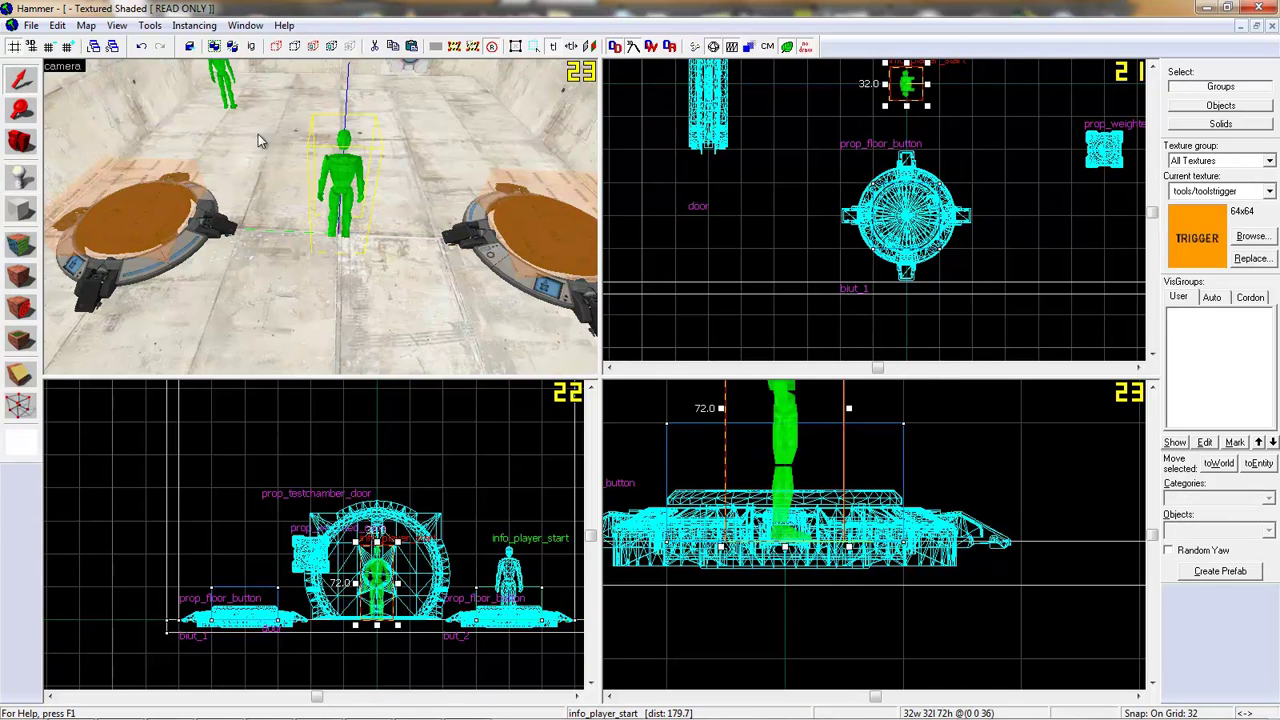
double_click(340, 175)
left_click_drag(467, 246, 390, 253)
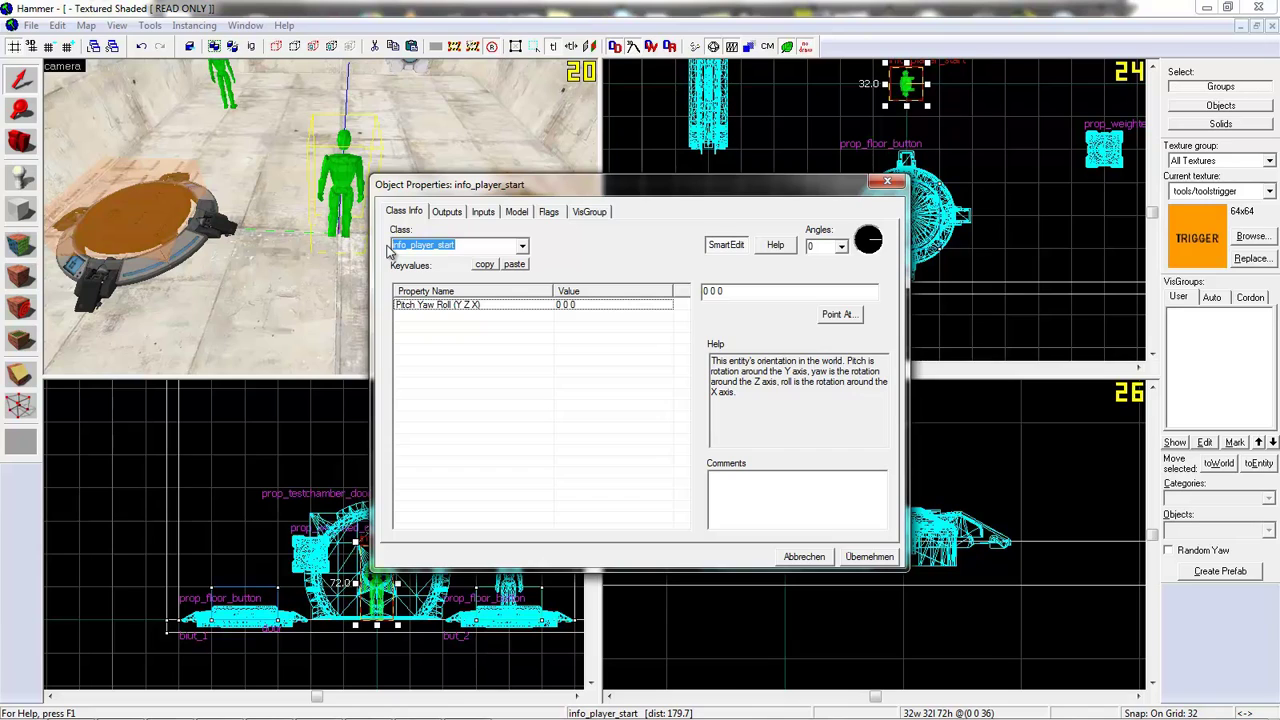
type("math")
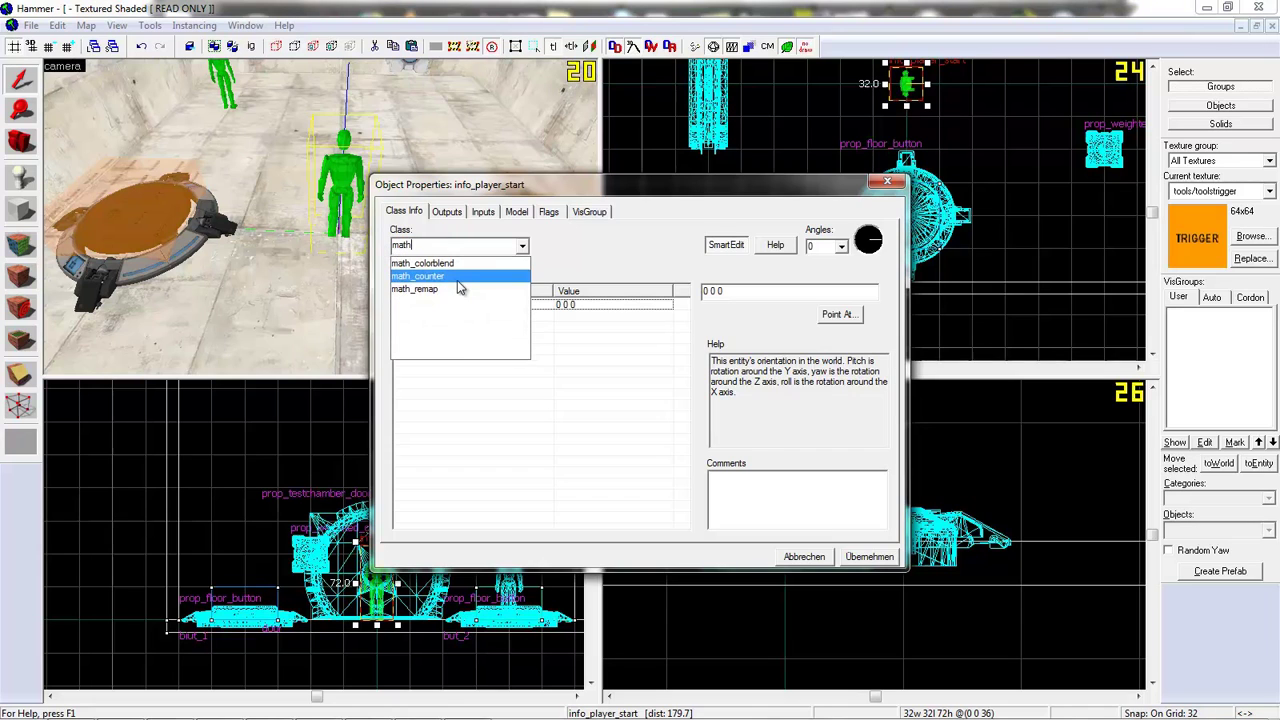
left_click(417, 276)
left_click(874, 559)
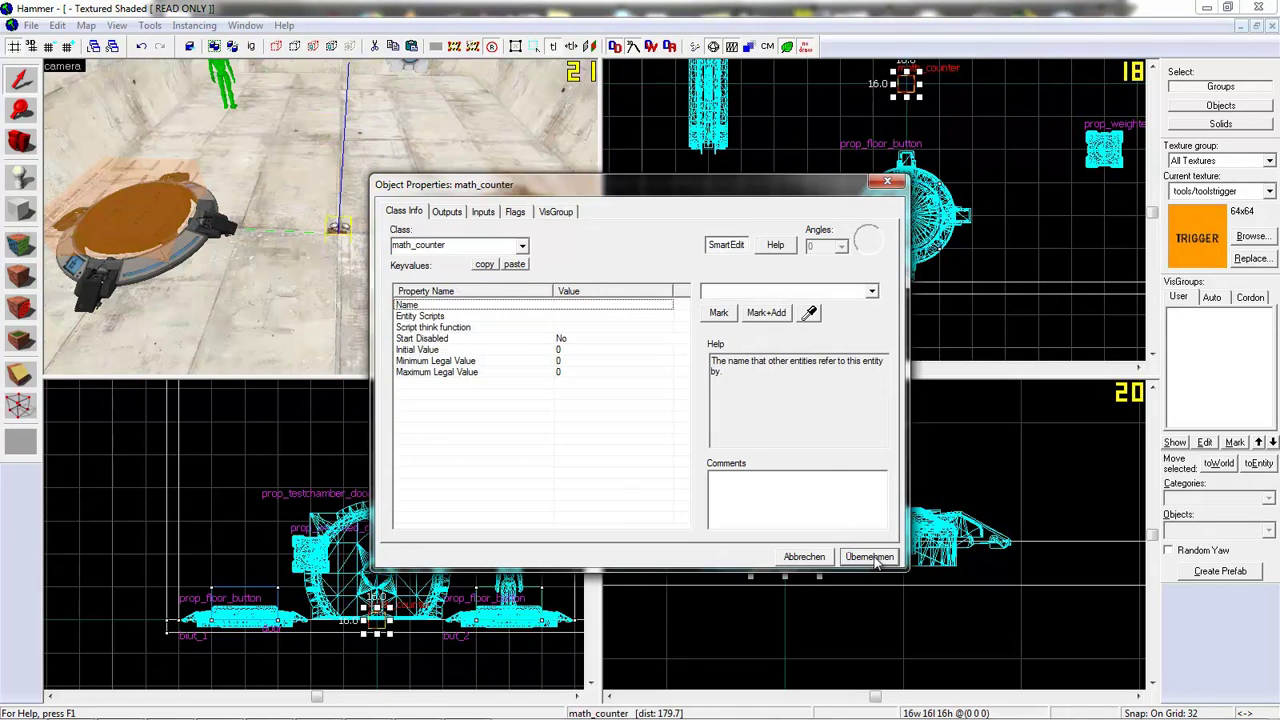
- Set the math_counter's Maximum Legal Value to 2 and apply the change
left_click(545, 372)
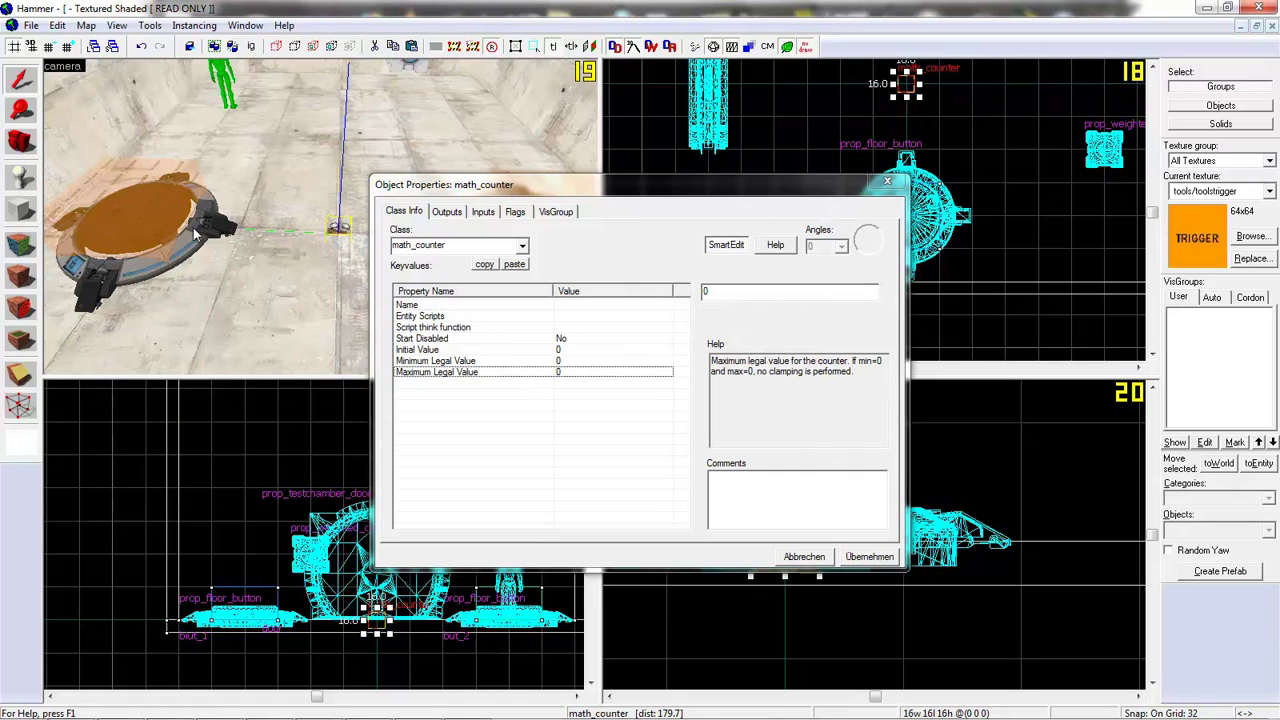
key("z")
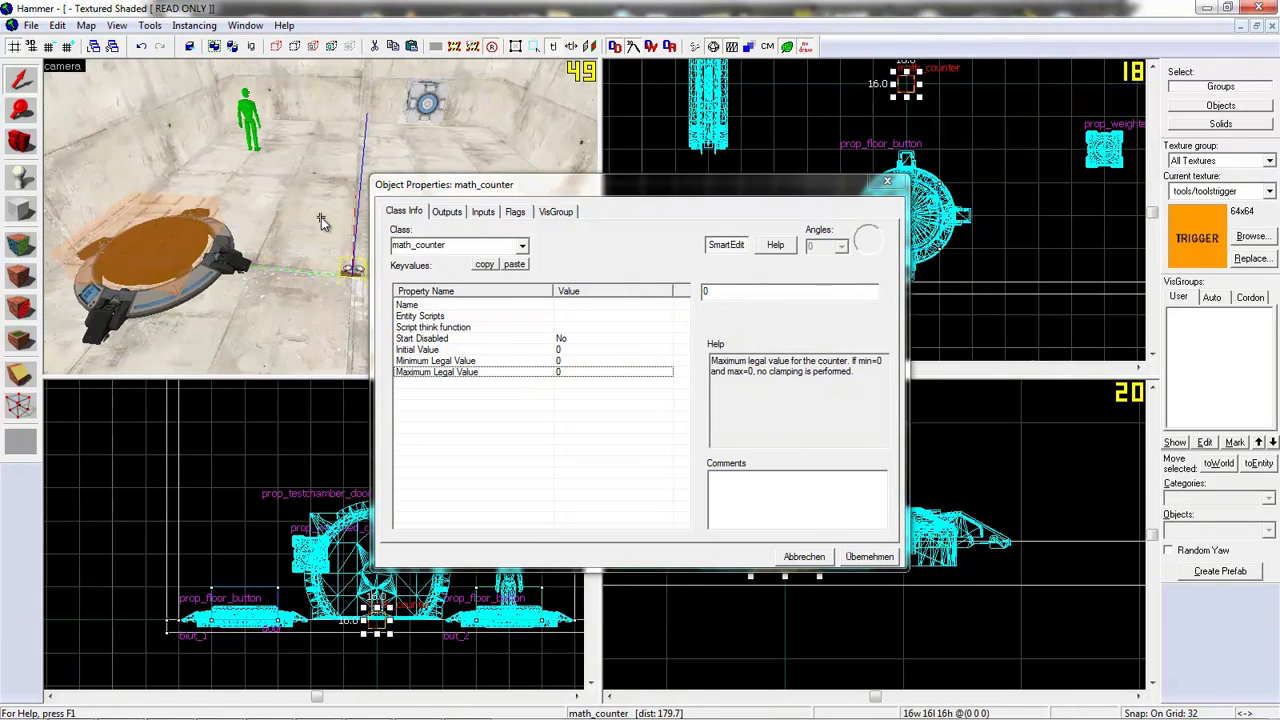
left_click(738, 295)
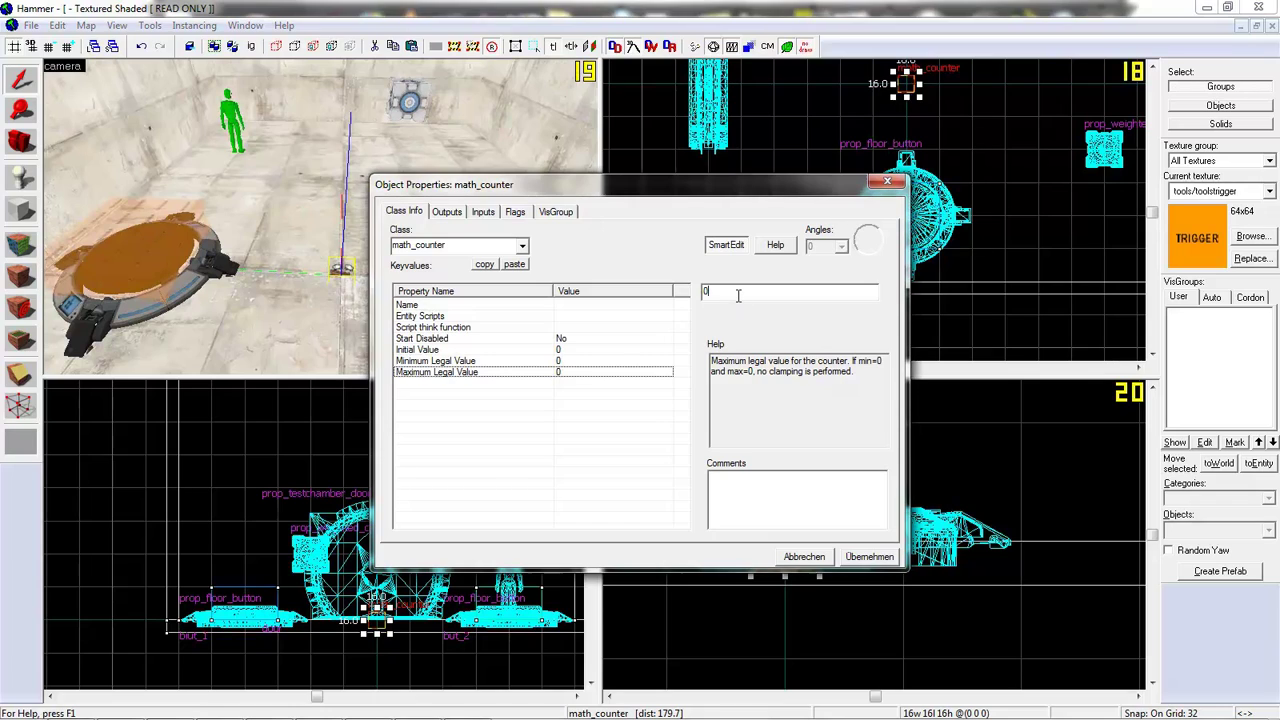
key("BackSpace")
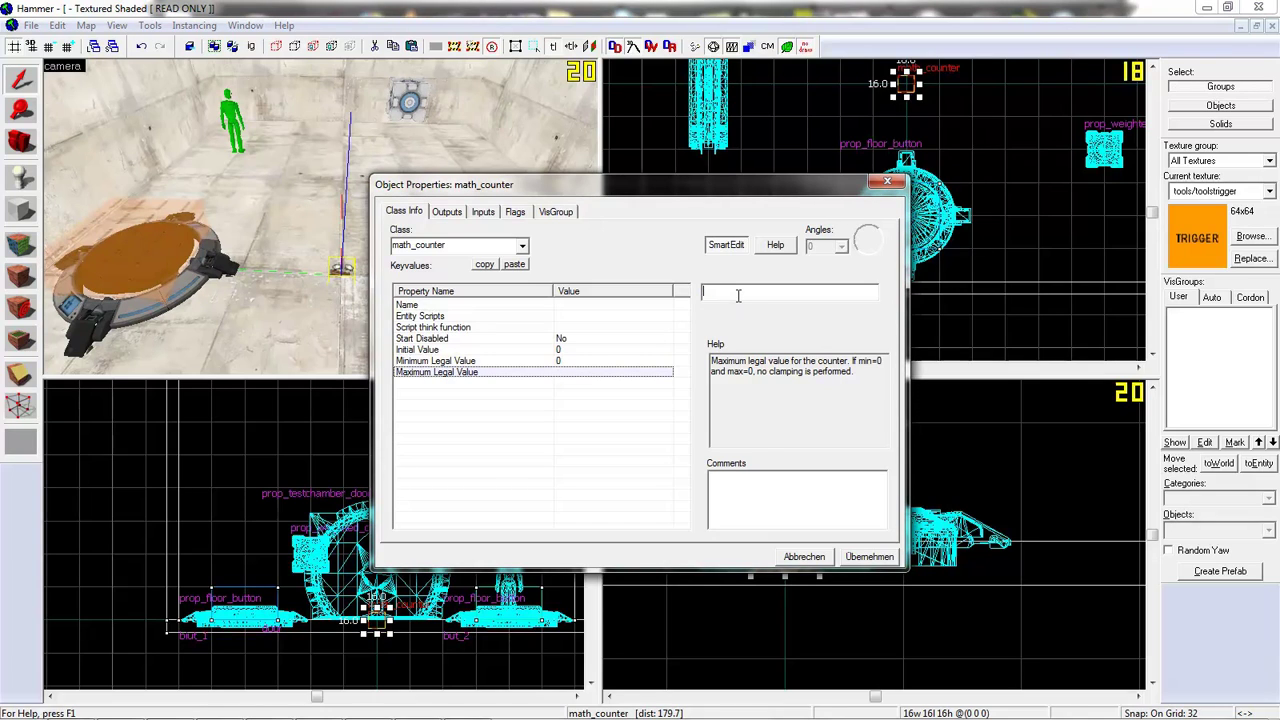
type("2")
left_click(869, 558)
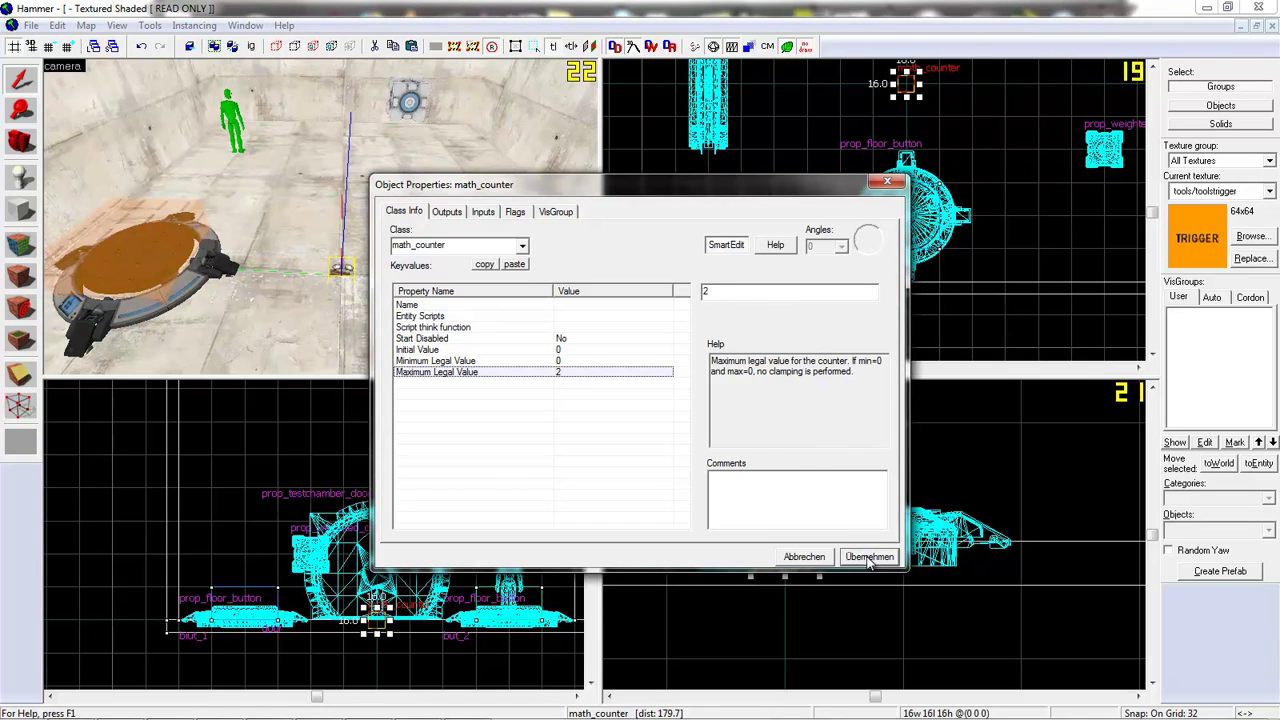
- Add a math_counter output that sends Open to the door on OnHitMax, and apply it
left_click(460, 218)
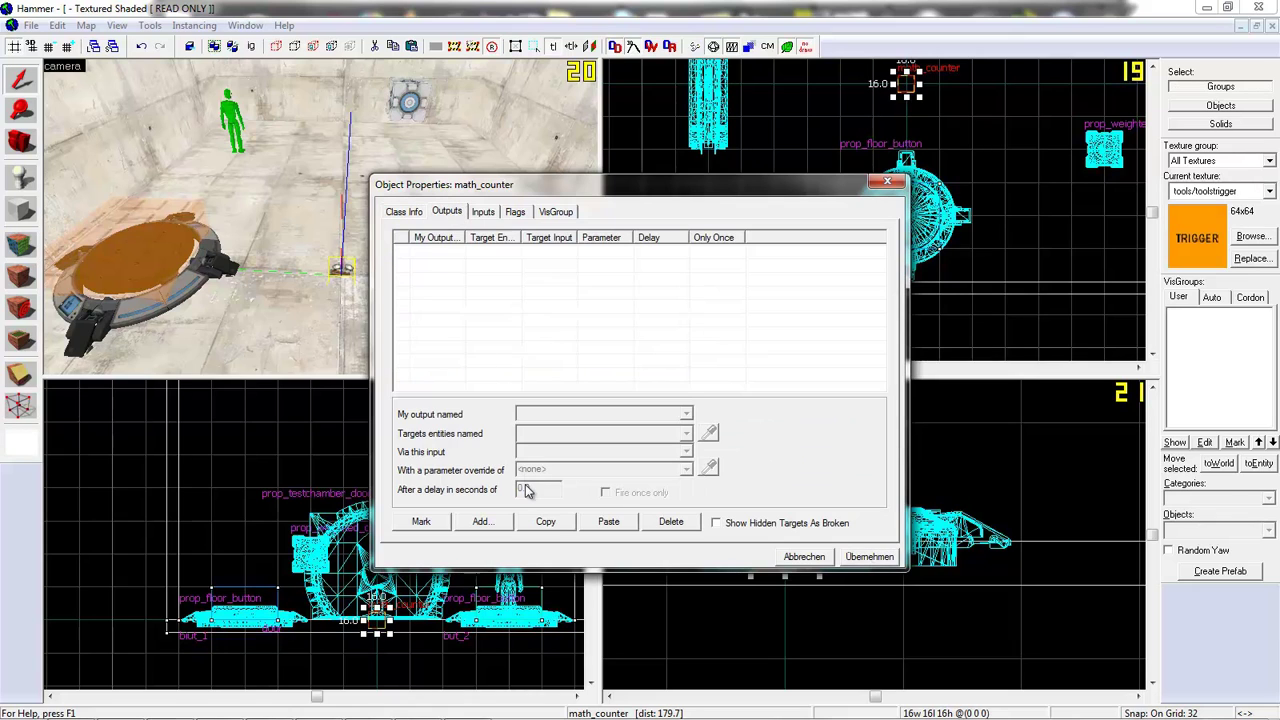
left_click(483, 522)
left_click(686, 414)
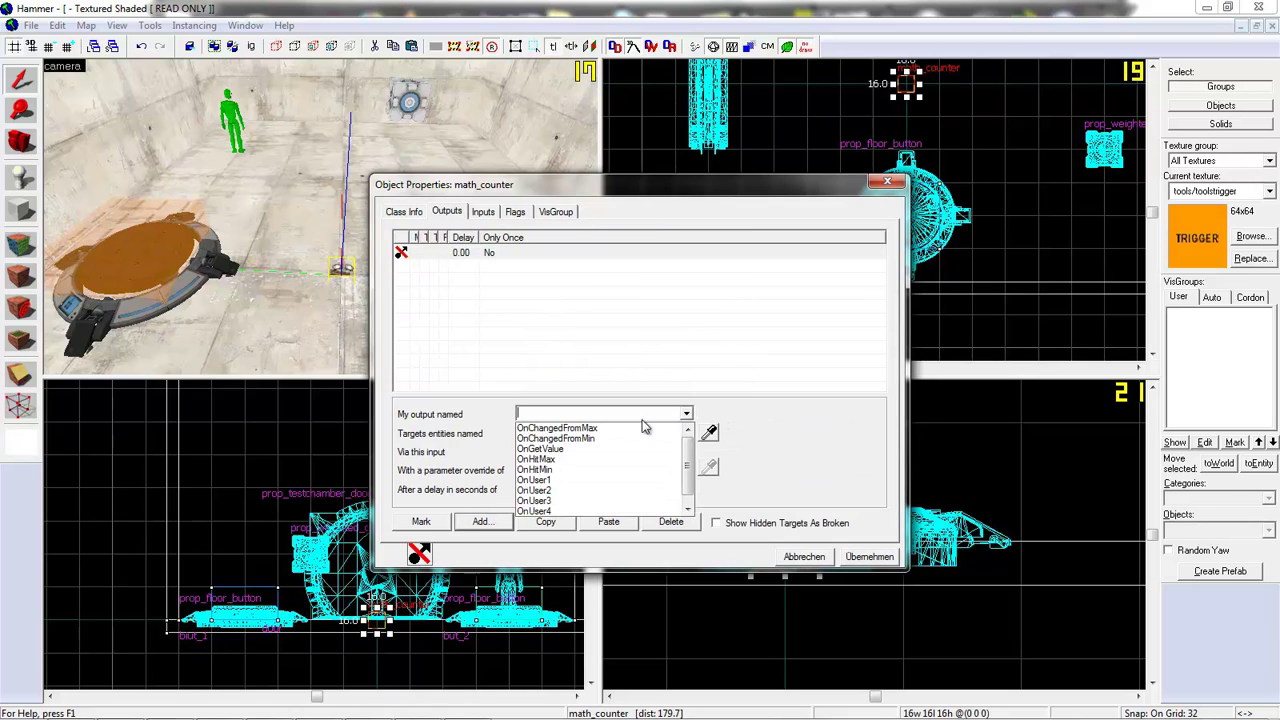
left_click(550, 459)
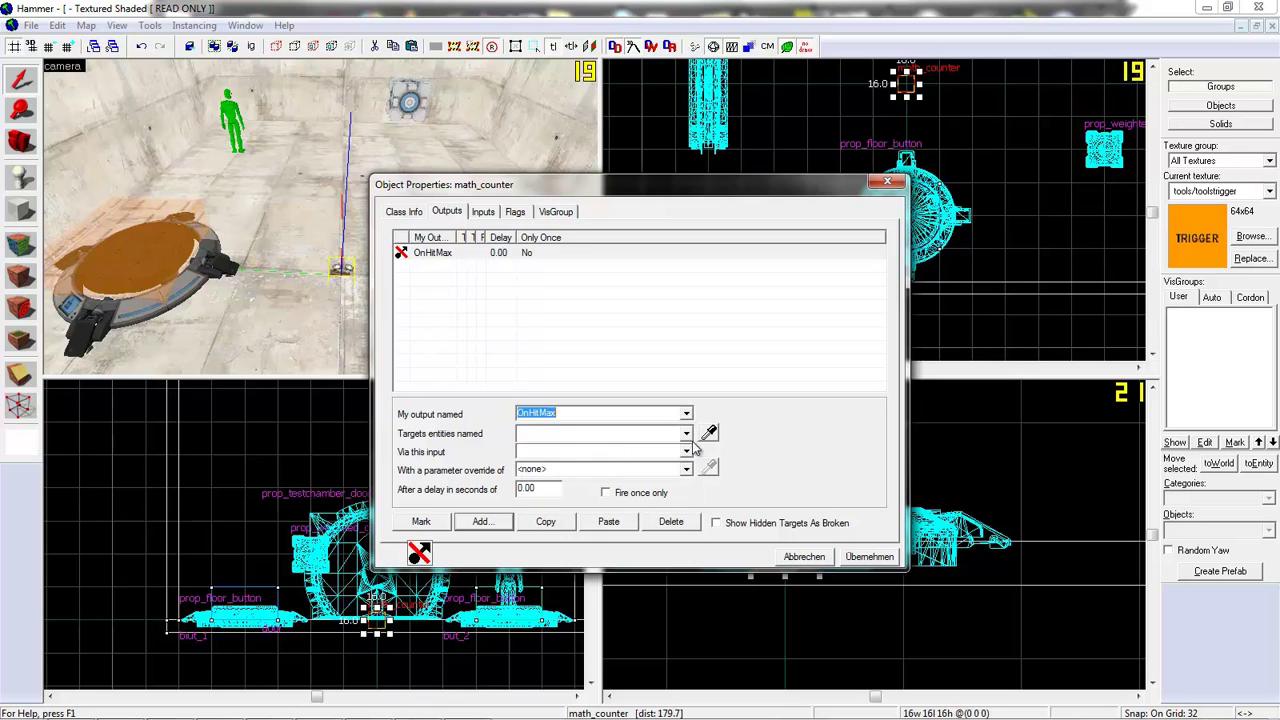
left_click(688, 432)
left_click(560, 476)
left_click(688, 451)
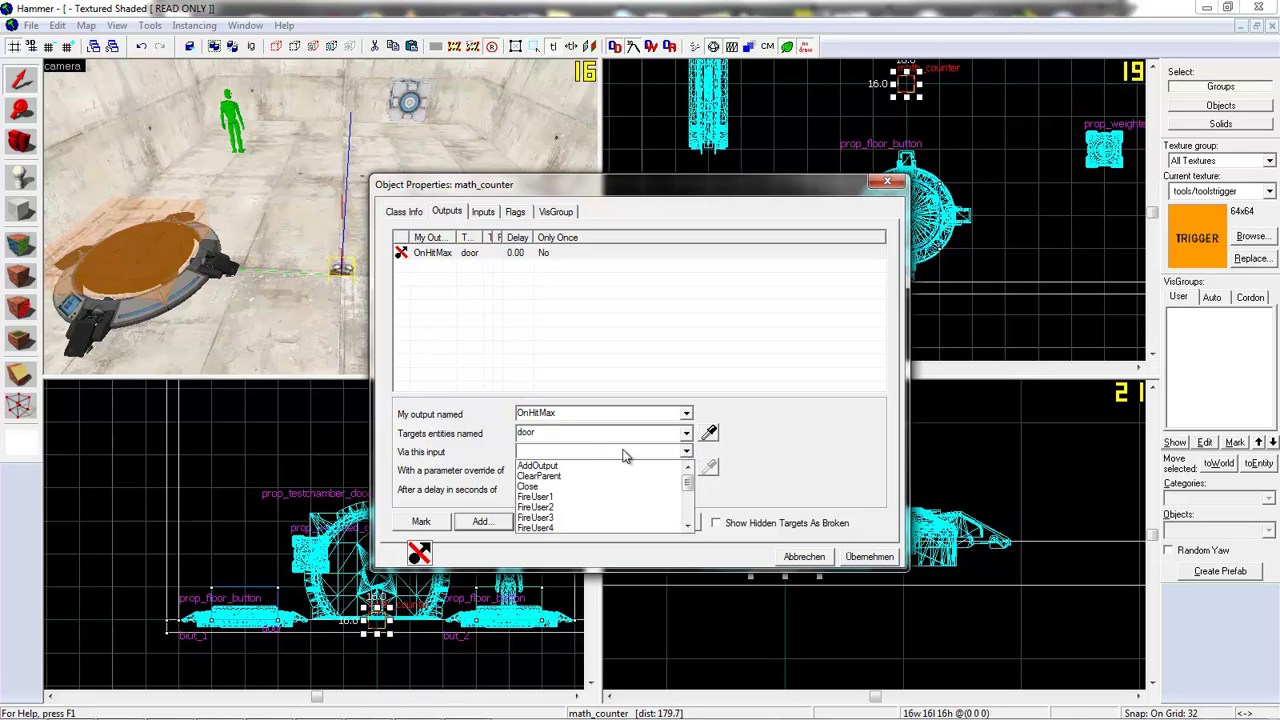
scroll(545, 500, "down", 3)
left_click(535, 509)
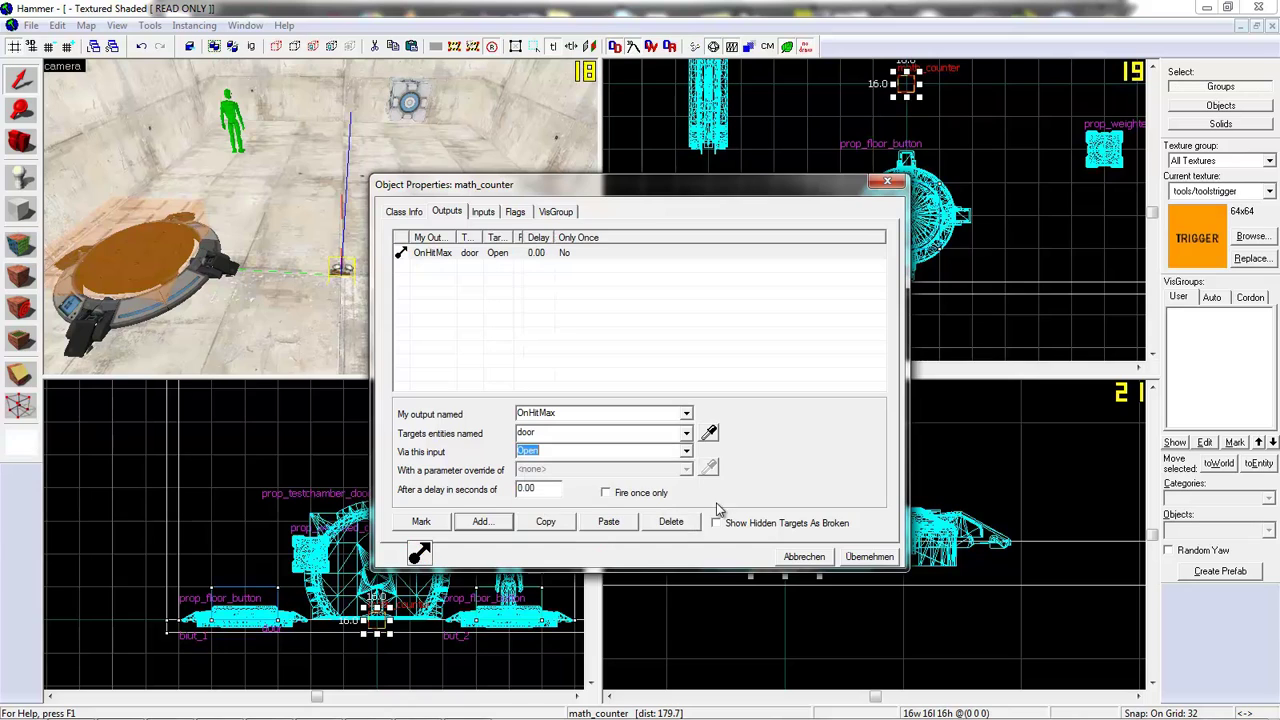
left_click(870, 556)
- Add a second math_counter output that sends Close to the door on OnChangedFromMax, apply it and close the properties
left_click(367, 311)
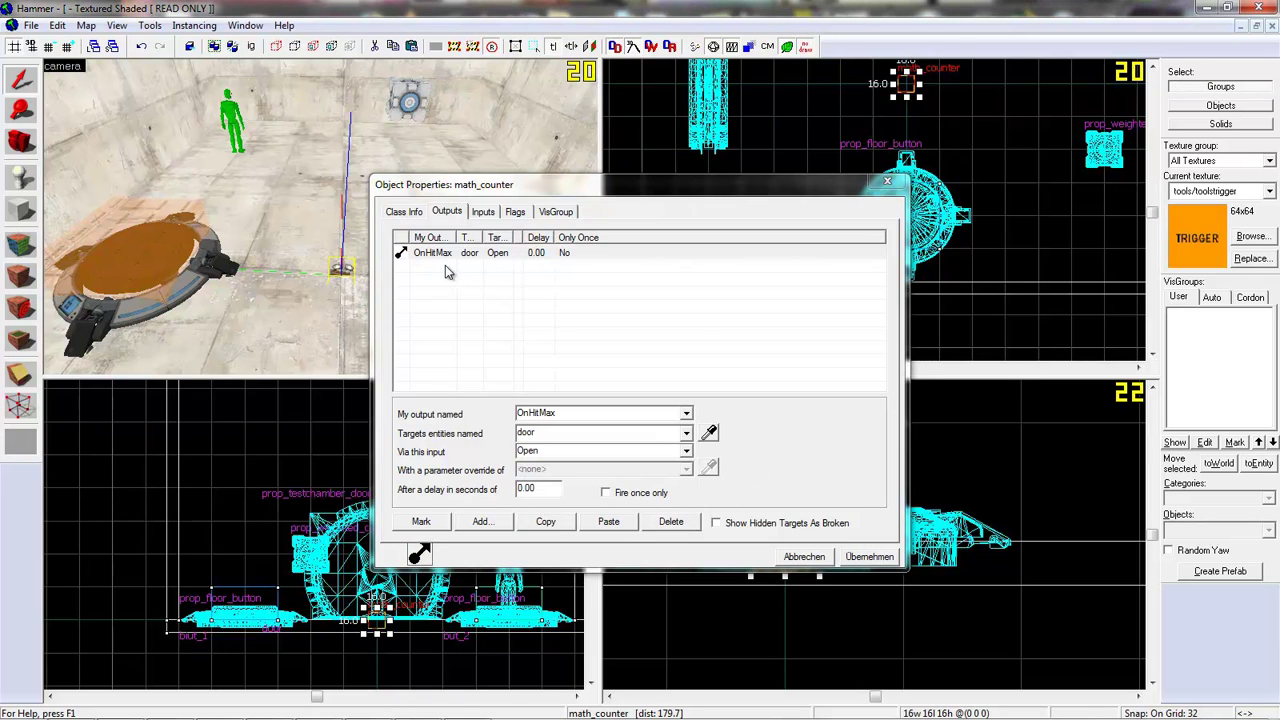
left_click(482, 522)
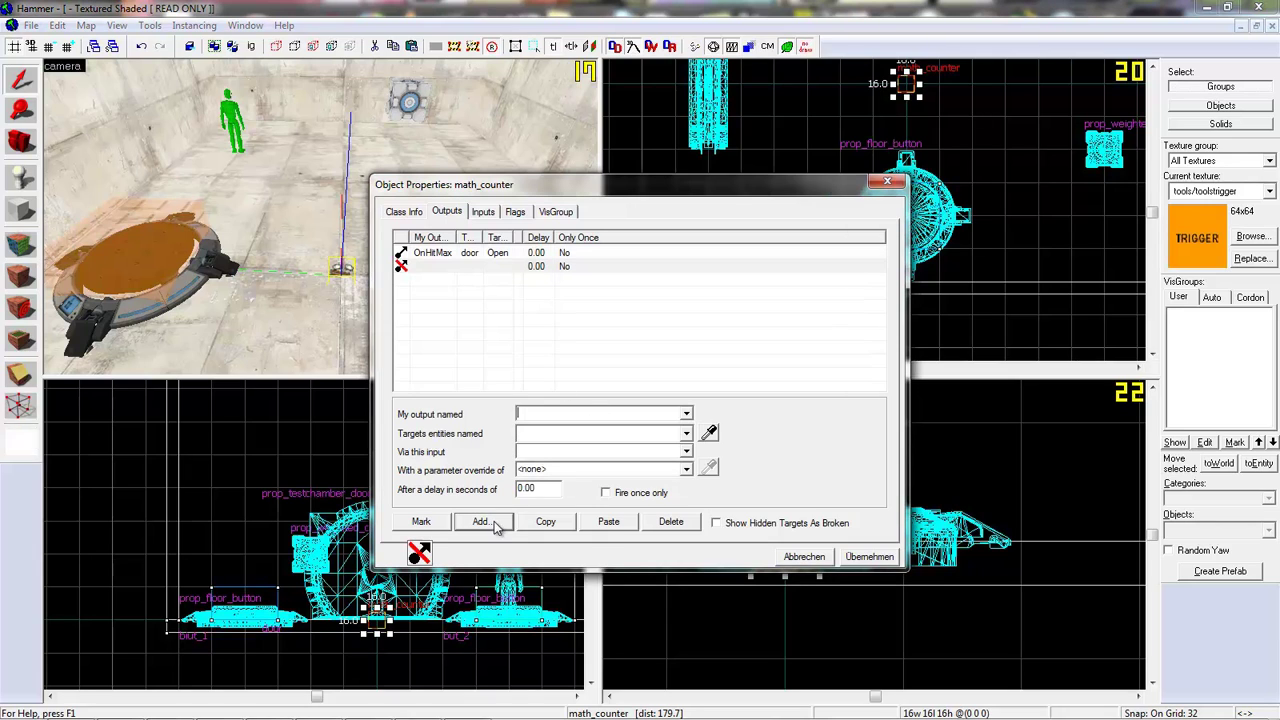
left_click(684, 415)
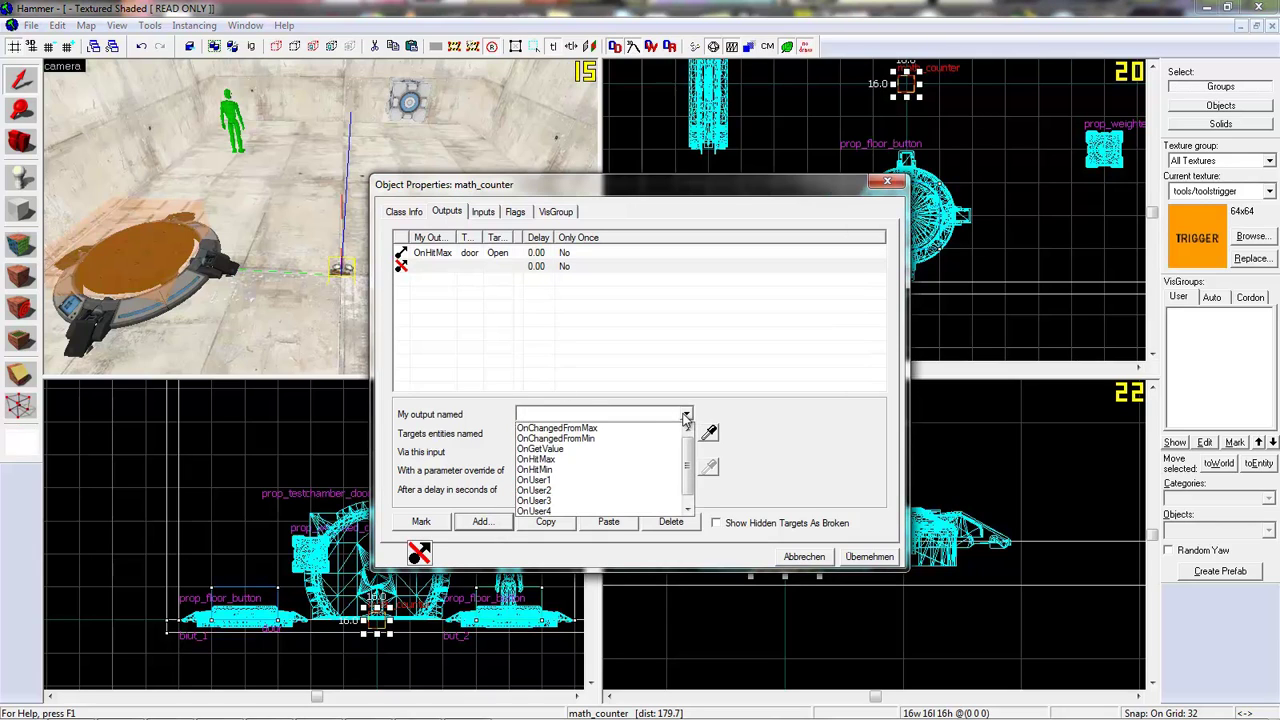
left_click(580, 429)
left_click(685, 434)
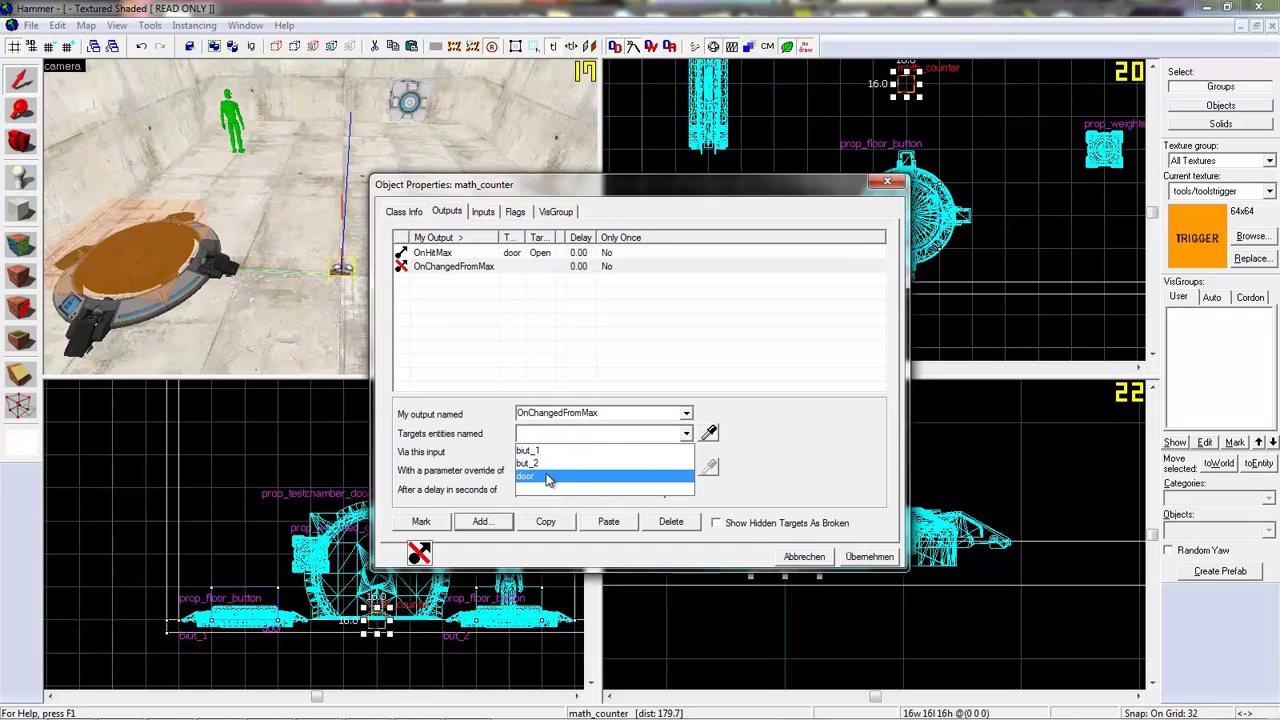
left_click(550, 481)
left_click(686, 452)
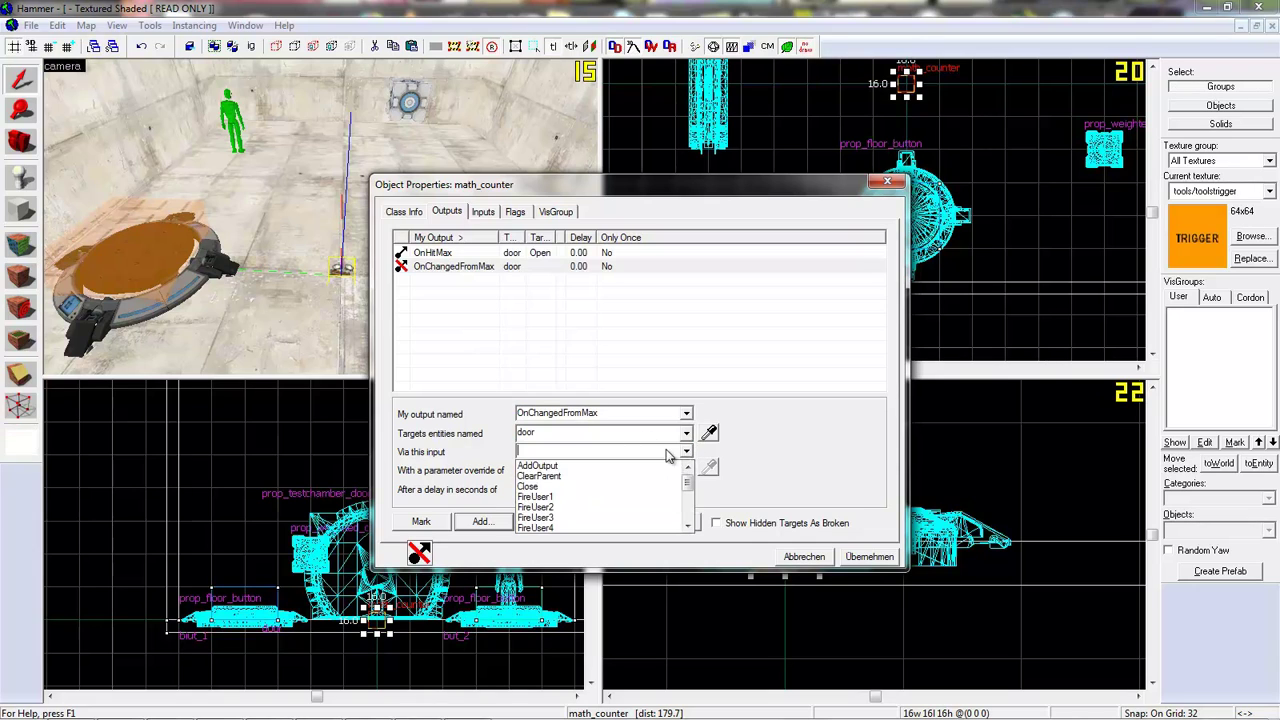
left_click(555, 489)
left_click(848, 548)
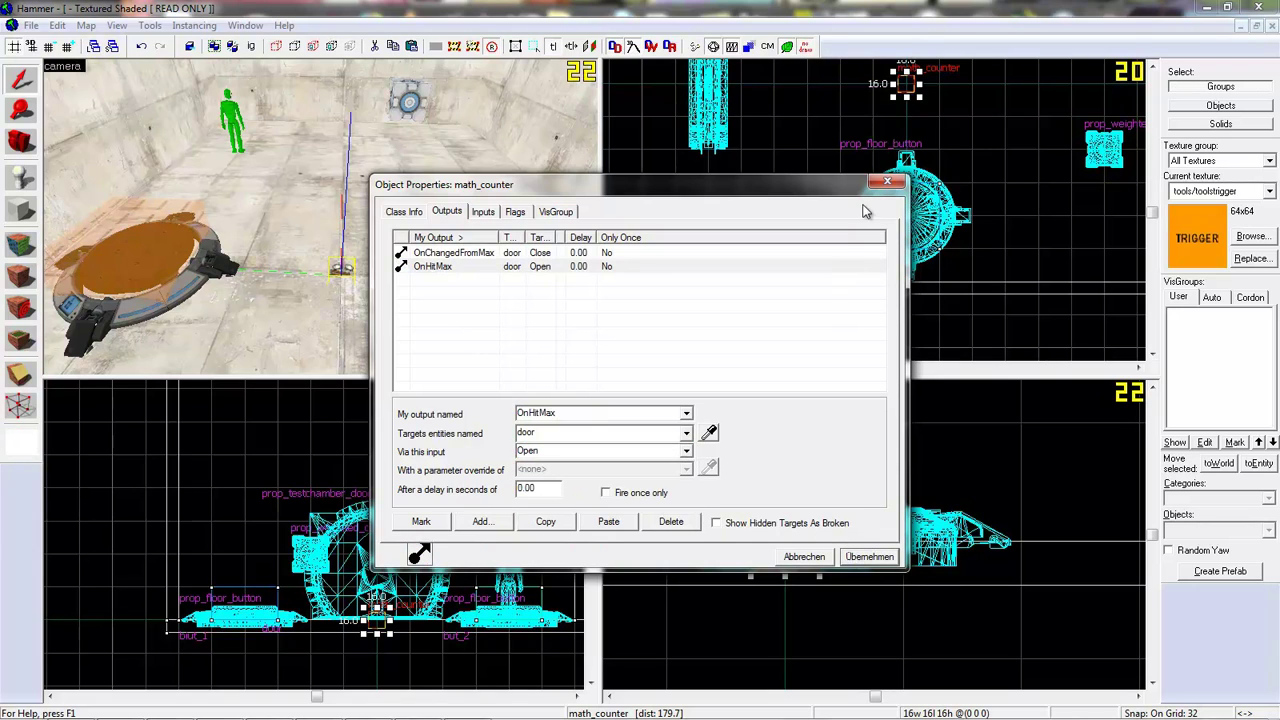
left_click(887, 181)
scroll(390, 605, "up", 3)
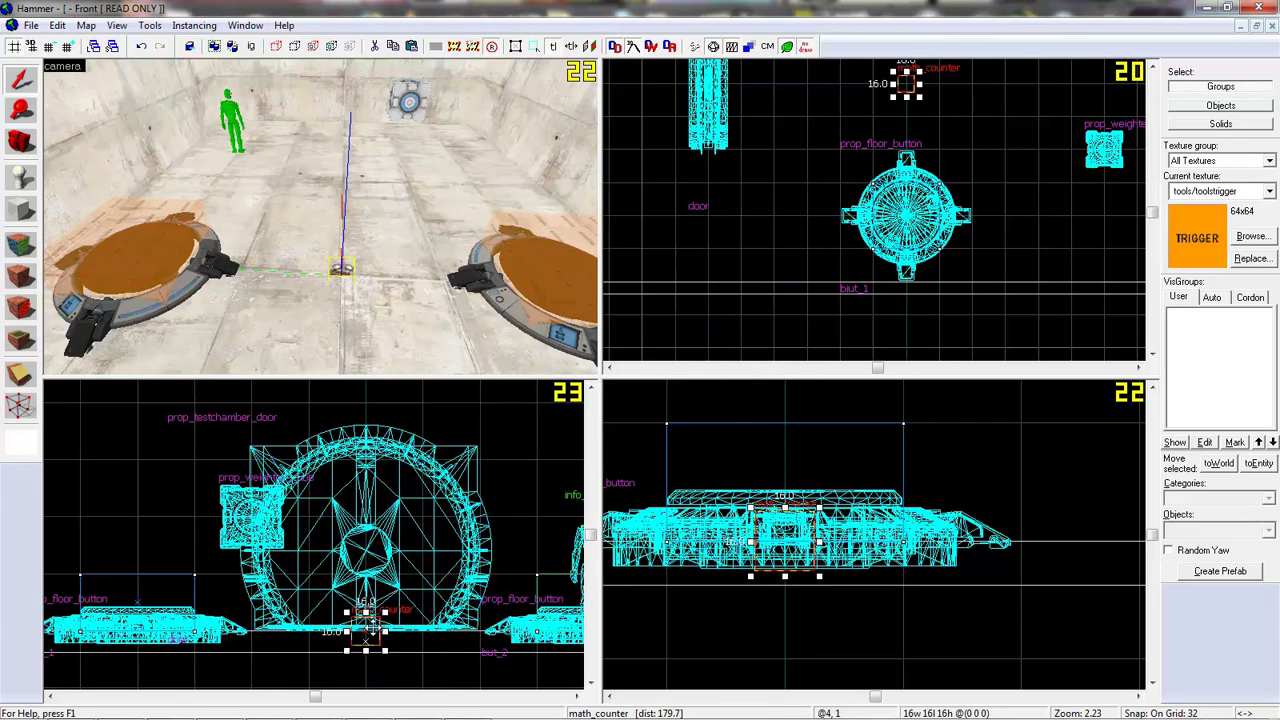
- Move the math_counter straight up by 32 units above the floor
left_click_drag(367, 626, 369, 580)
- Tie the trigger brush above floor button biut_1 to an entity of class trigger_multiple and apply it
key("z")
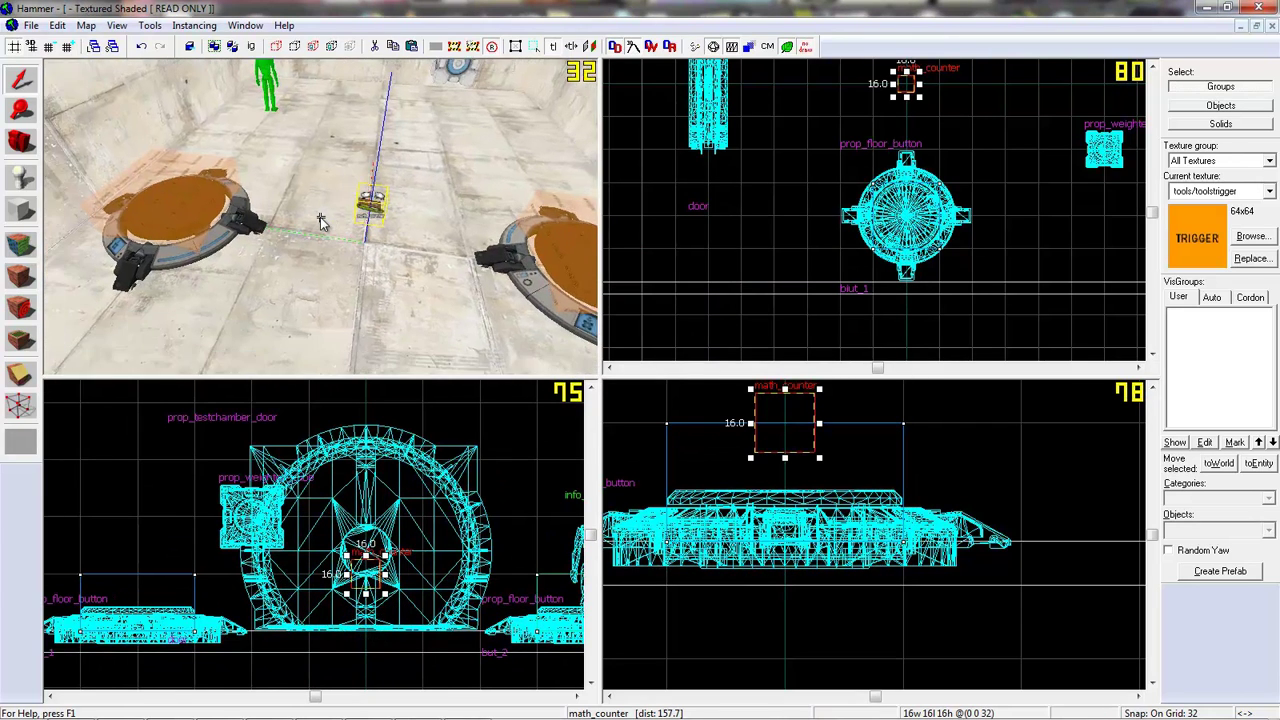
key("w")
key("d")
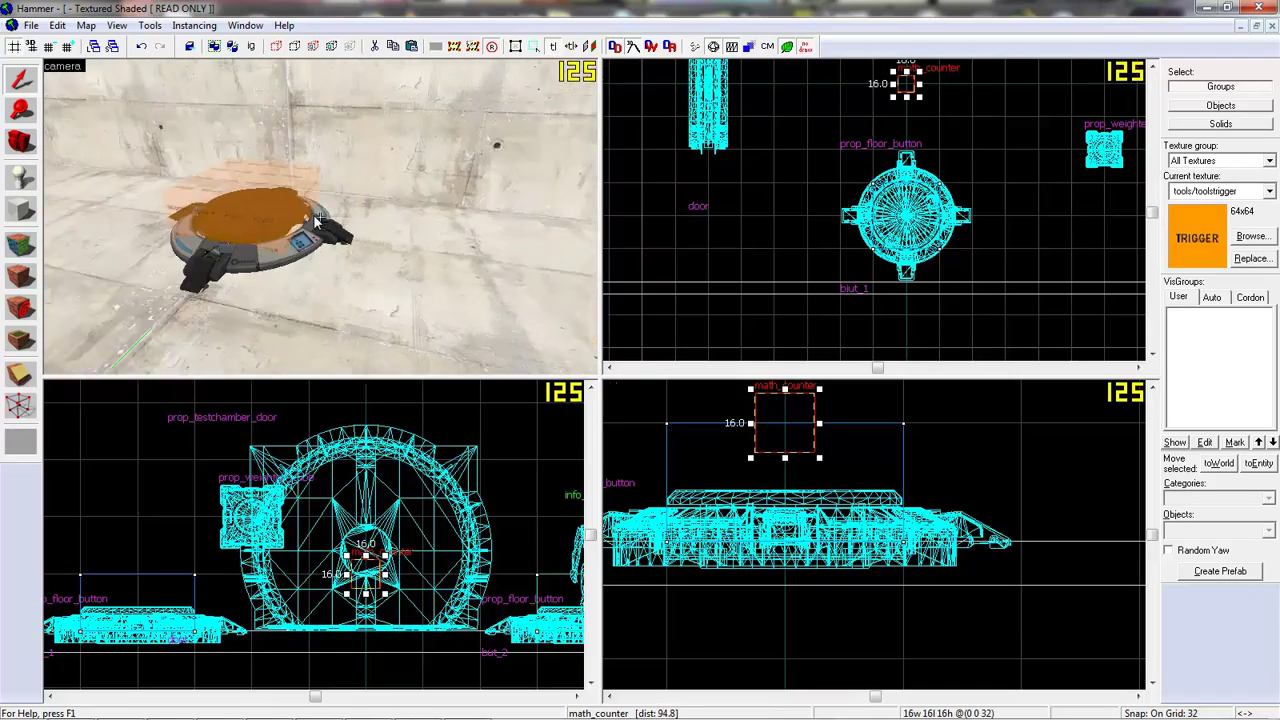
key("w")
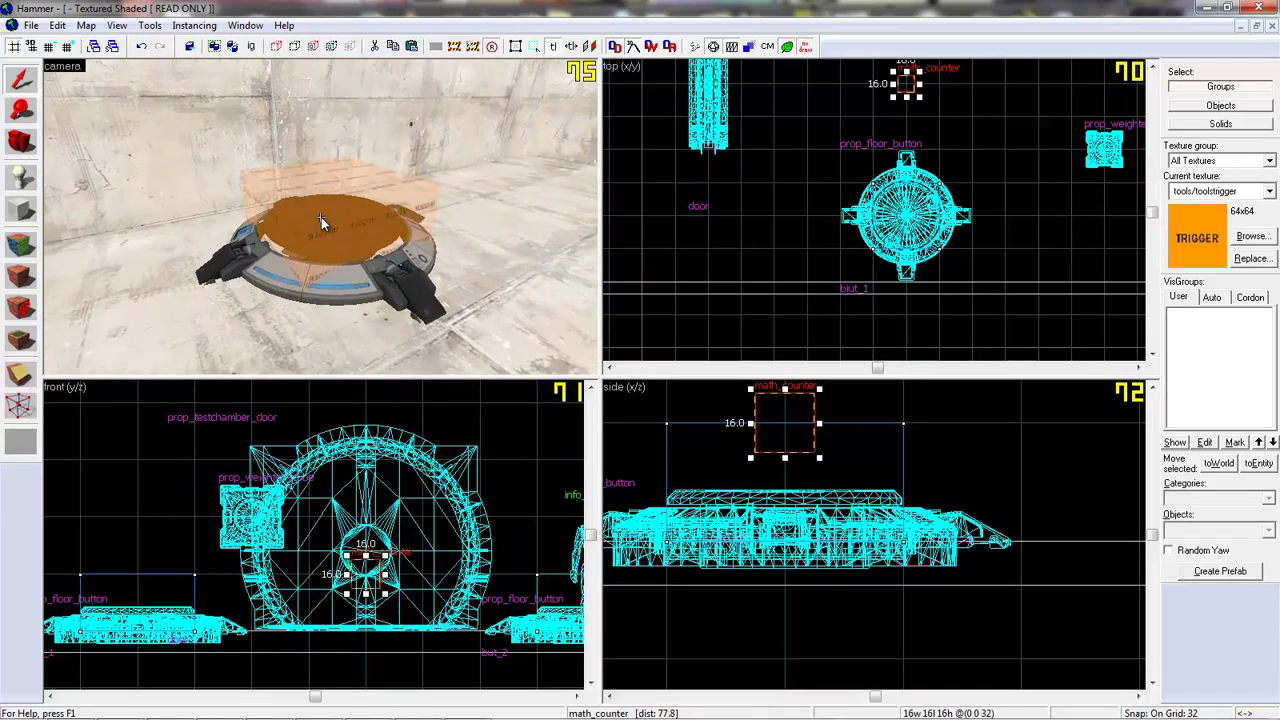
double_click(321, 218)
left_click(886, 182)
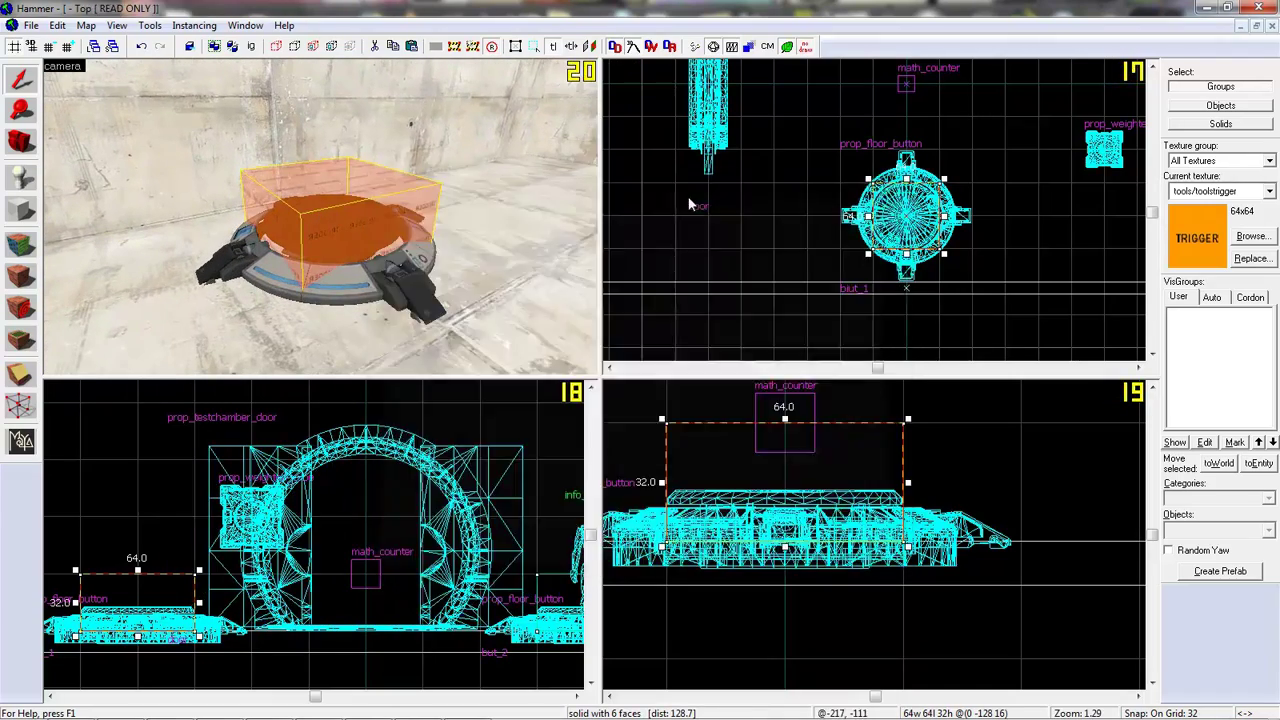
key("ctrl+t")
left_click_drag(475, 251, 425, 255)
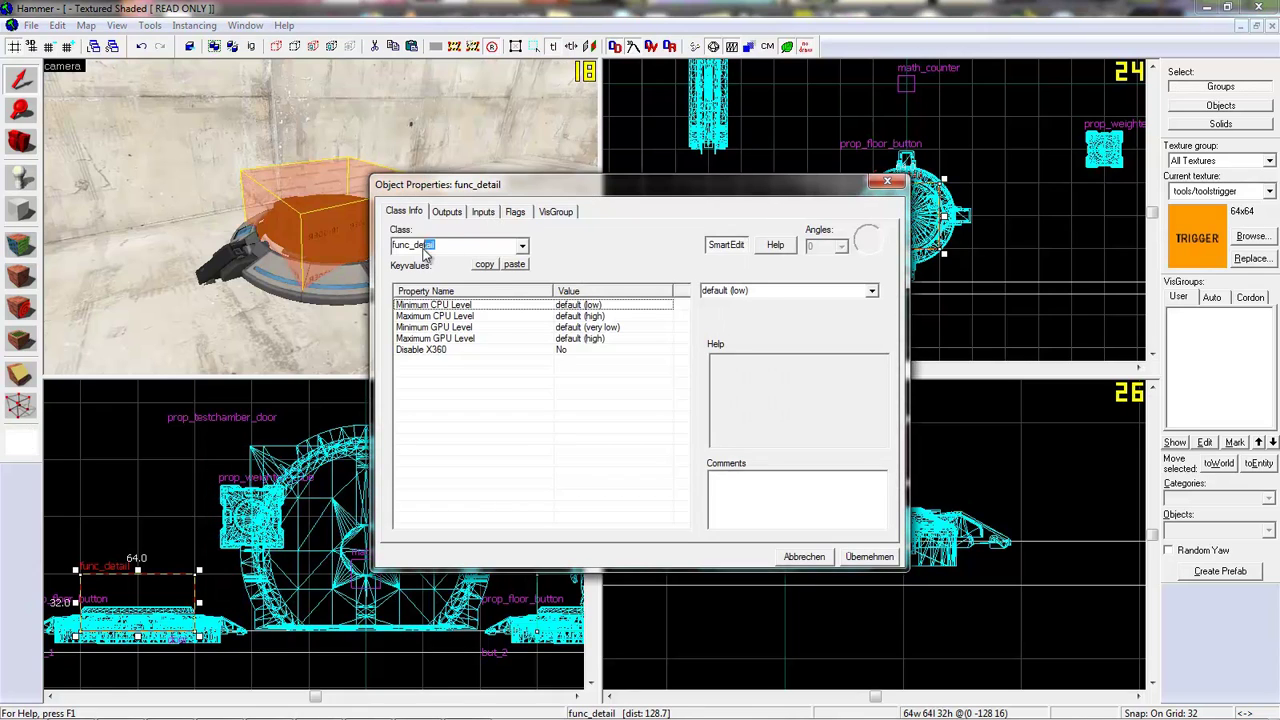
type("mul")
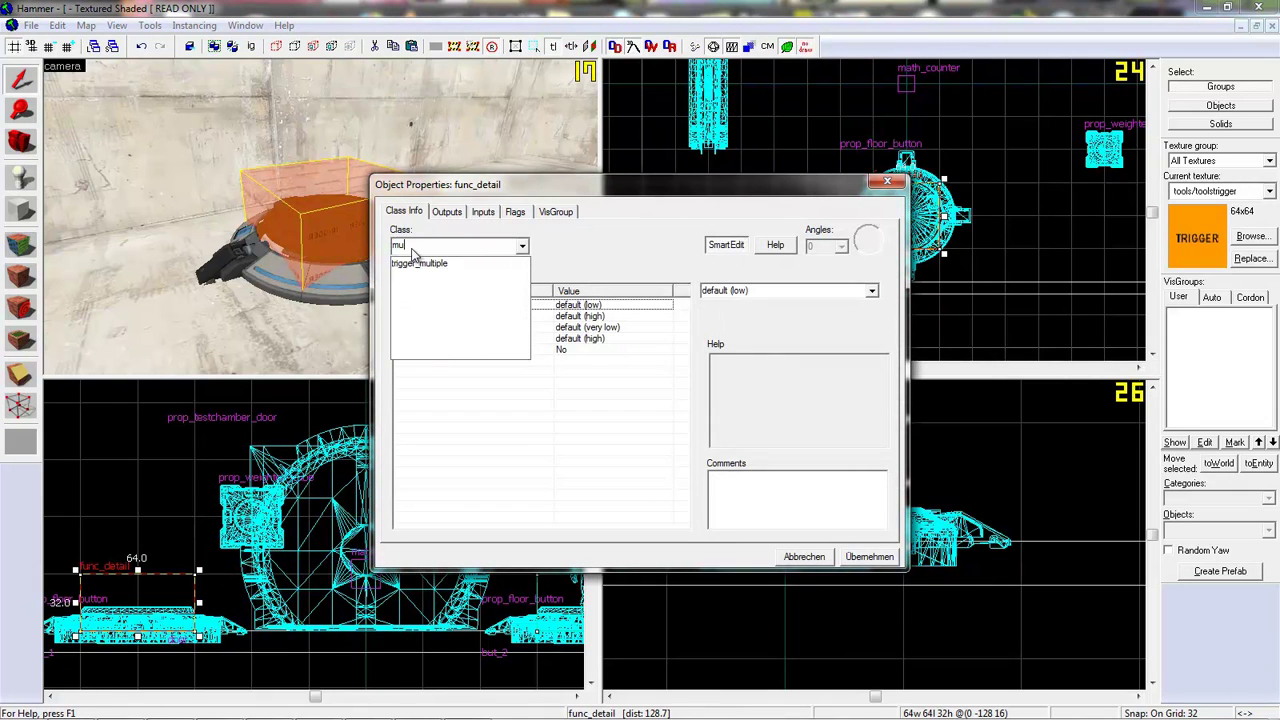
left_click(415, 263)
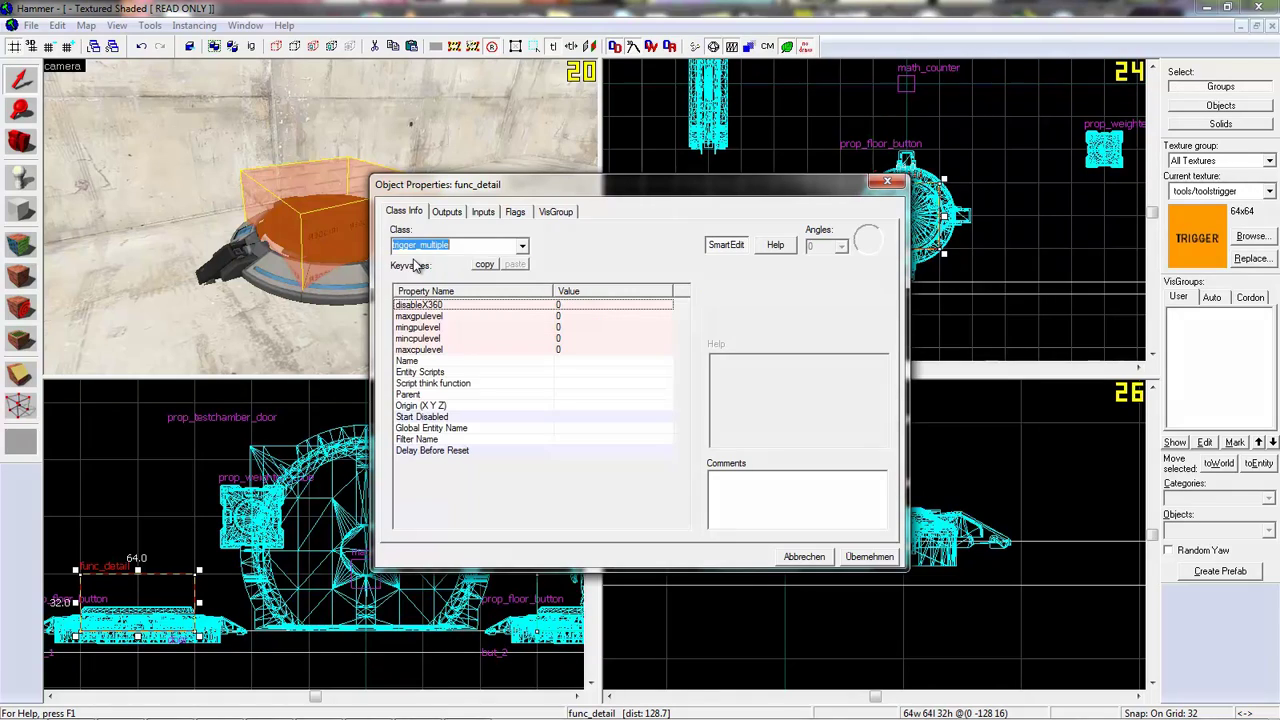
left_click(862, 555)
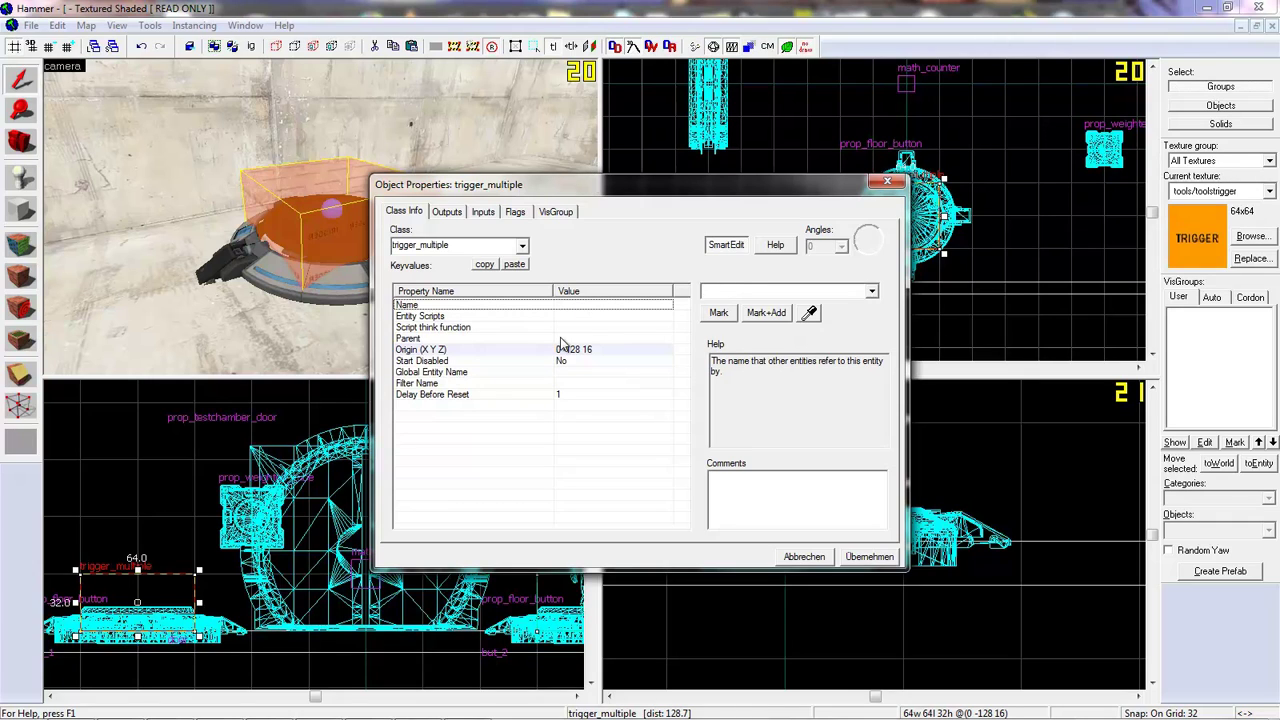
- Add a trigger_multiple output that sends PressIn to but_2 on OnStartTouchAll, and apply it
left_click(455, 213)
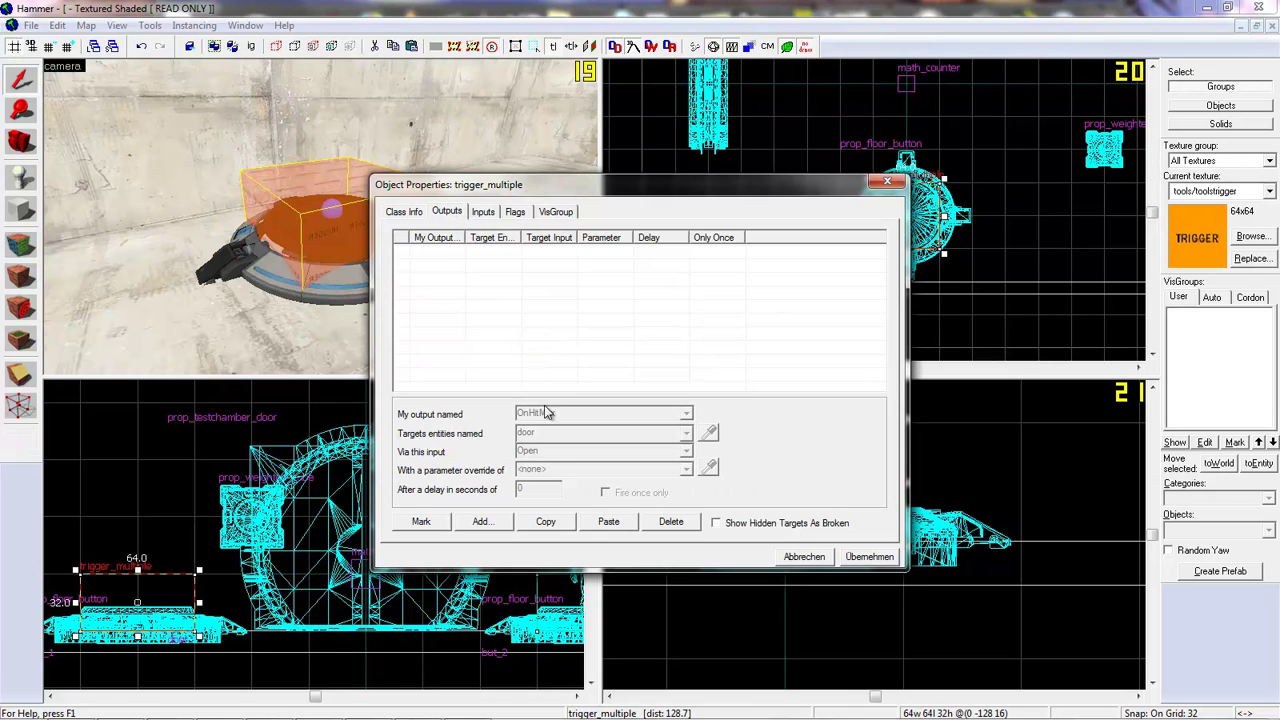
left_click(505, 523)
left_click(686, 414)
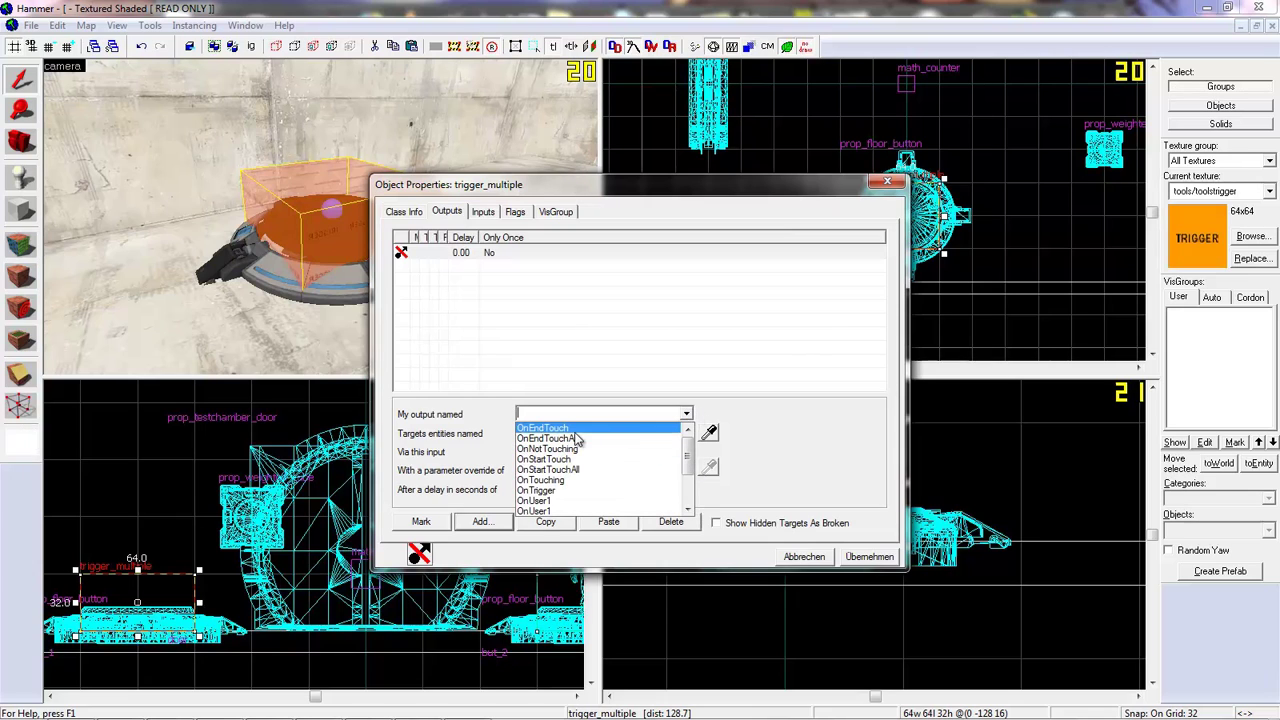
left_click(565, 469)
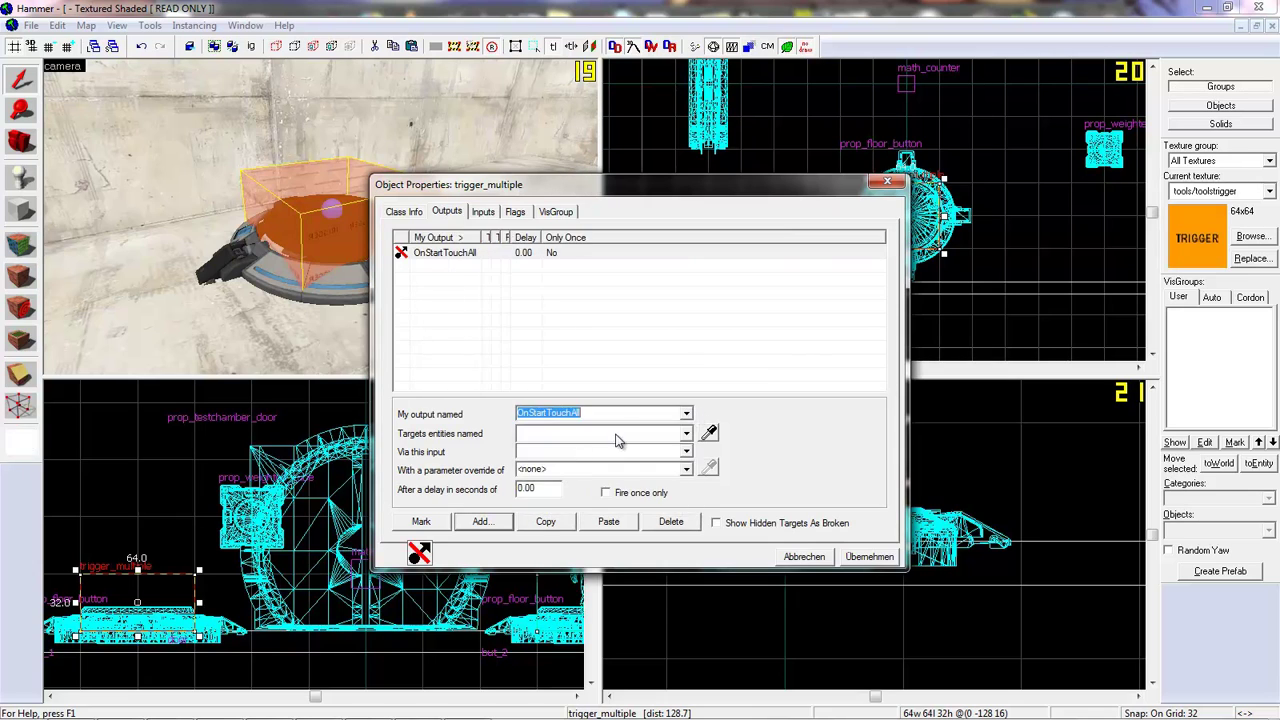
left_click(686, 433)
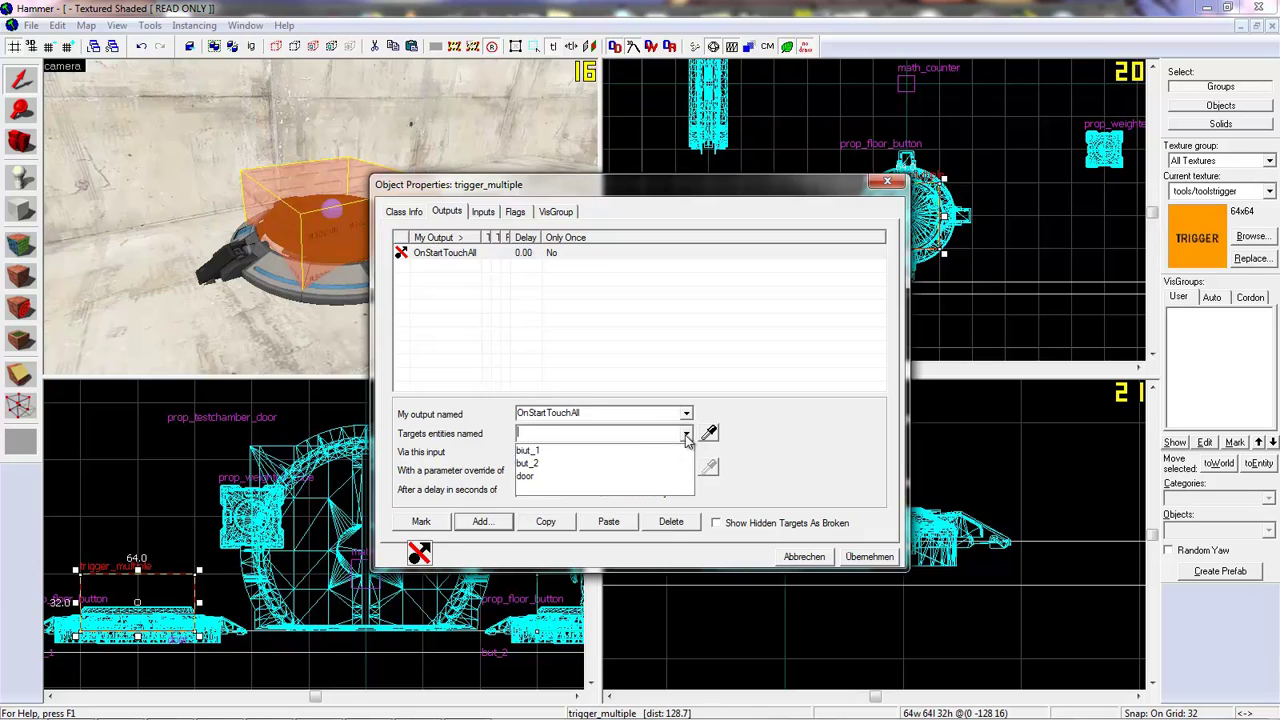
left_click(548, 465)
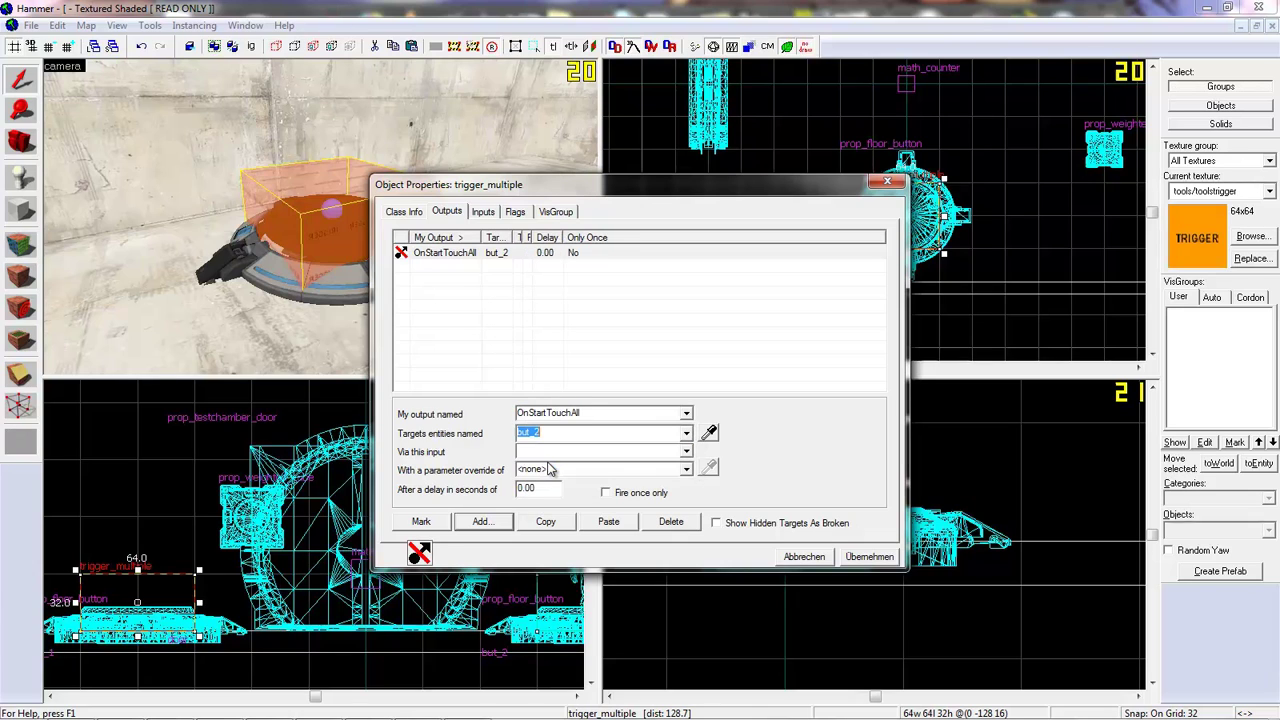
left_click(686, 453)
left_click_drag(688, 483, 690, 515)
left_click(557, 478)
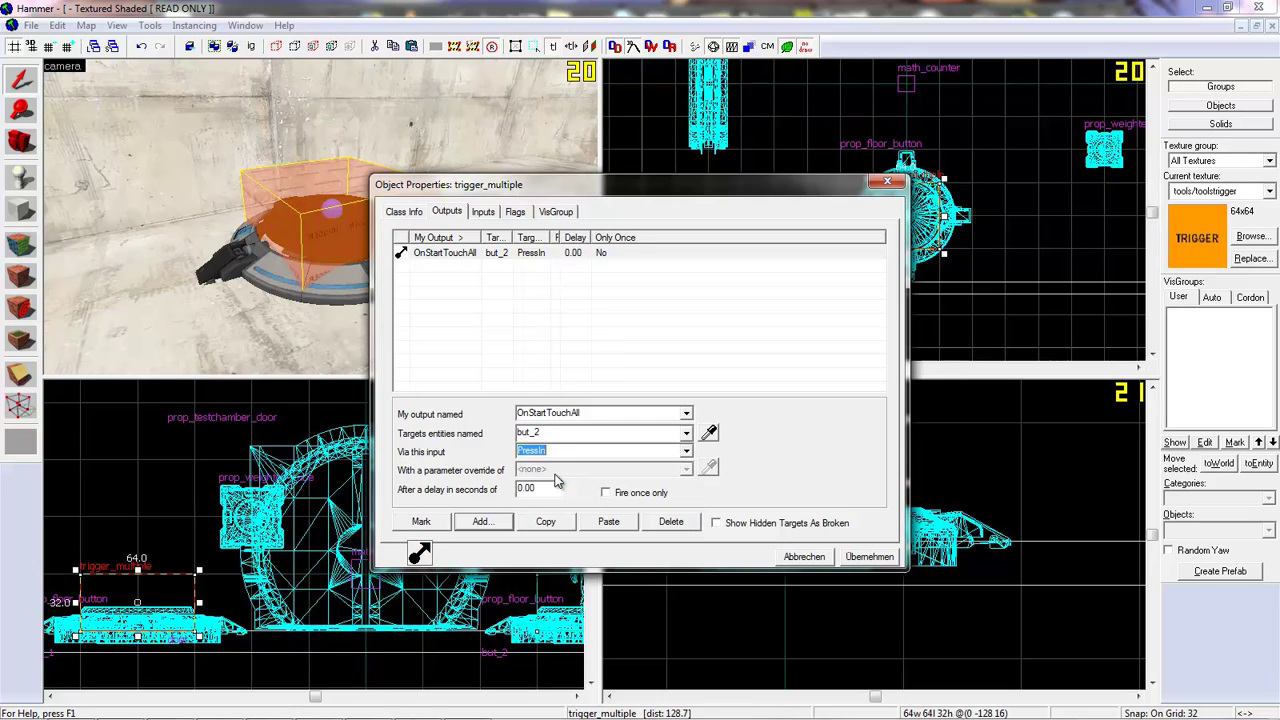
left_click(867, 558)
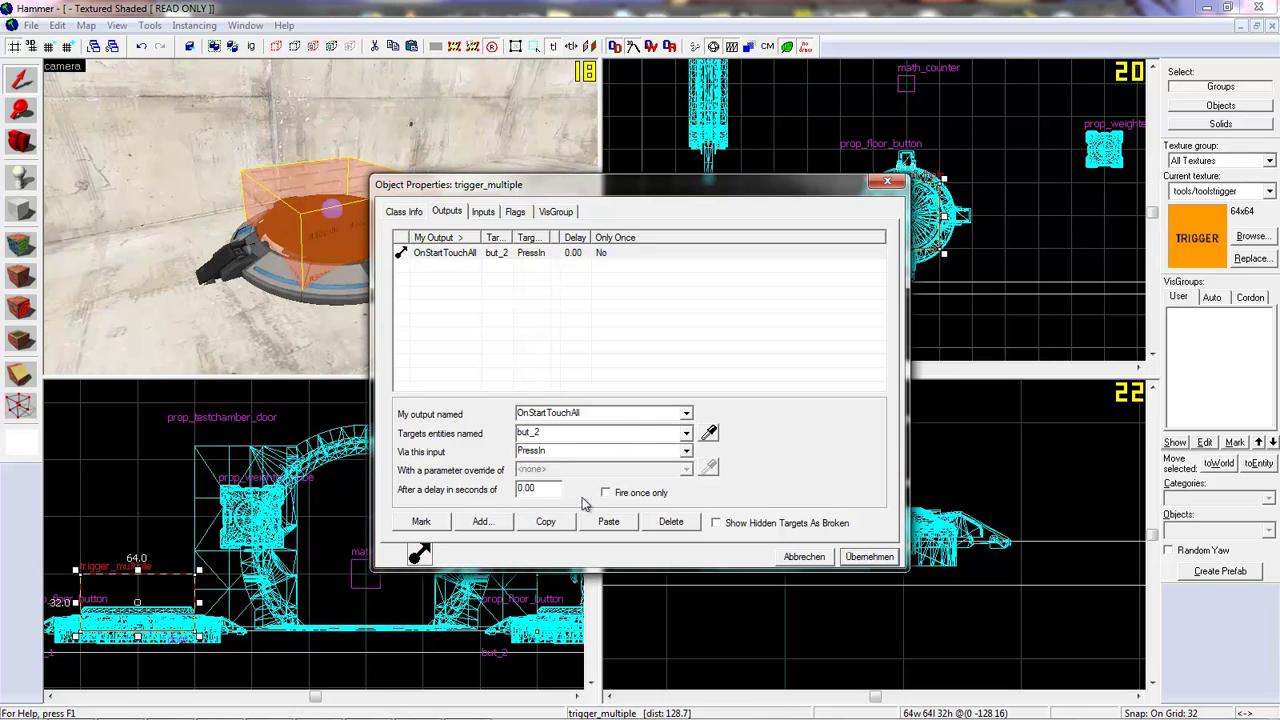
- Duplicate the trigger's PressIn output and change the copy to send PressOut to but_2 on OnEndTouchAll
left_click(546, 521)
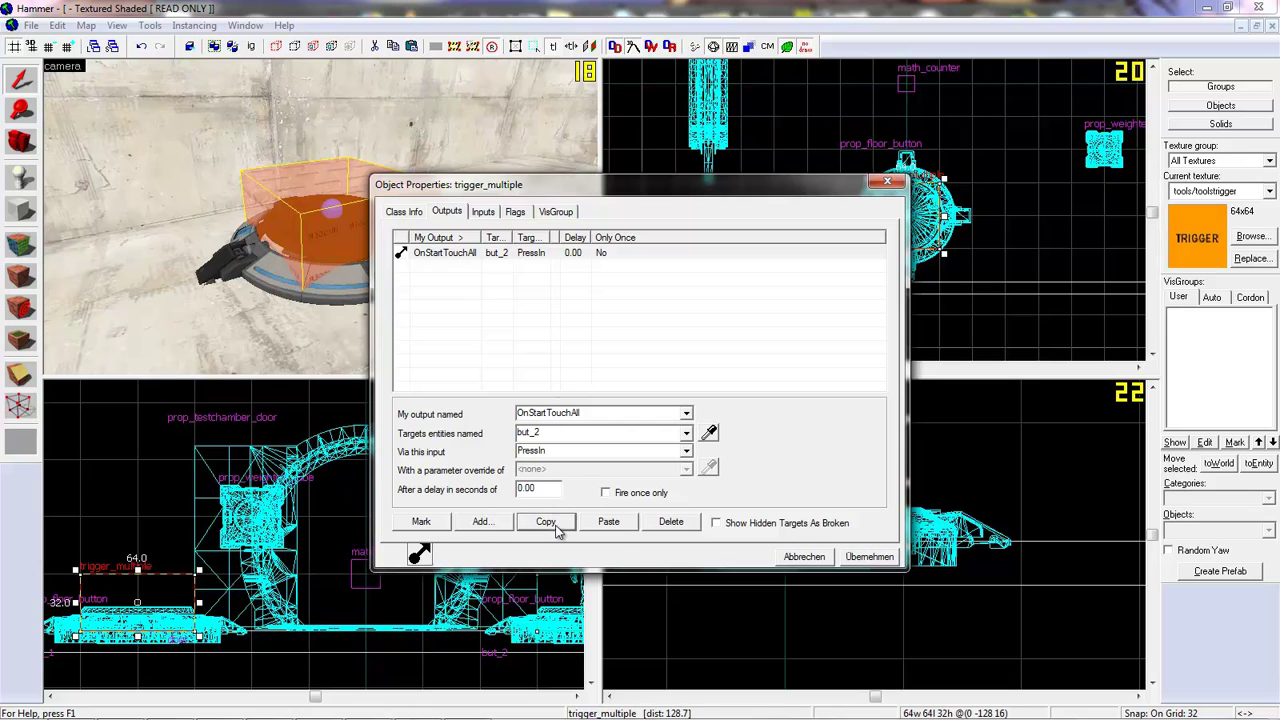
left_click(610, 522)
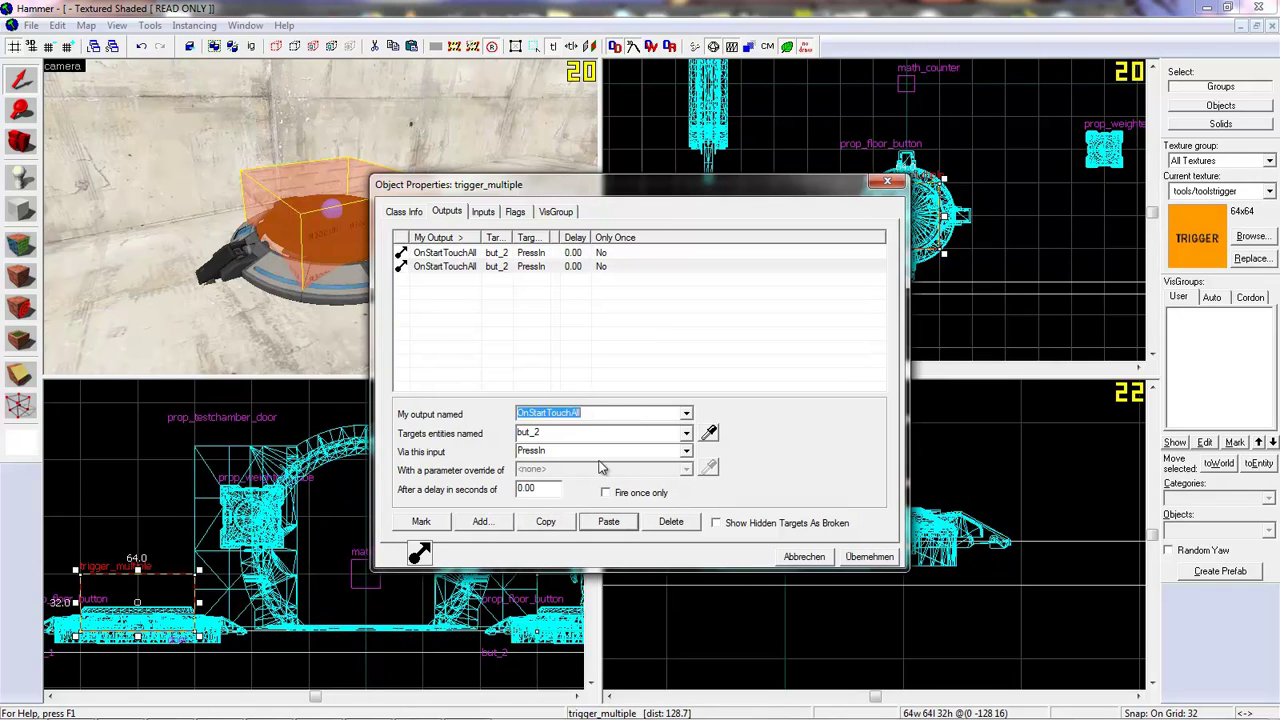
left_click(686, 416)
left_click(569, 447)
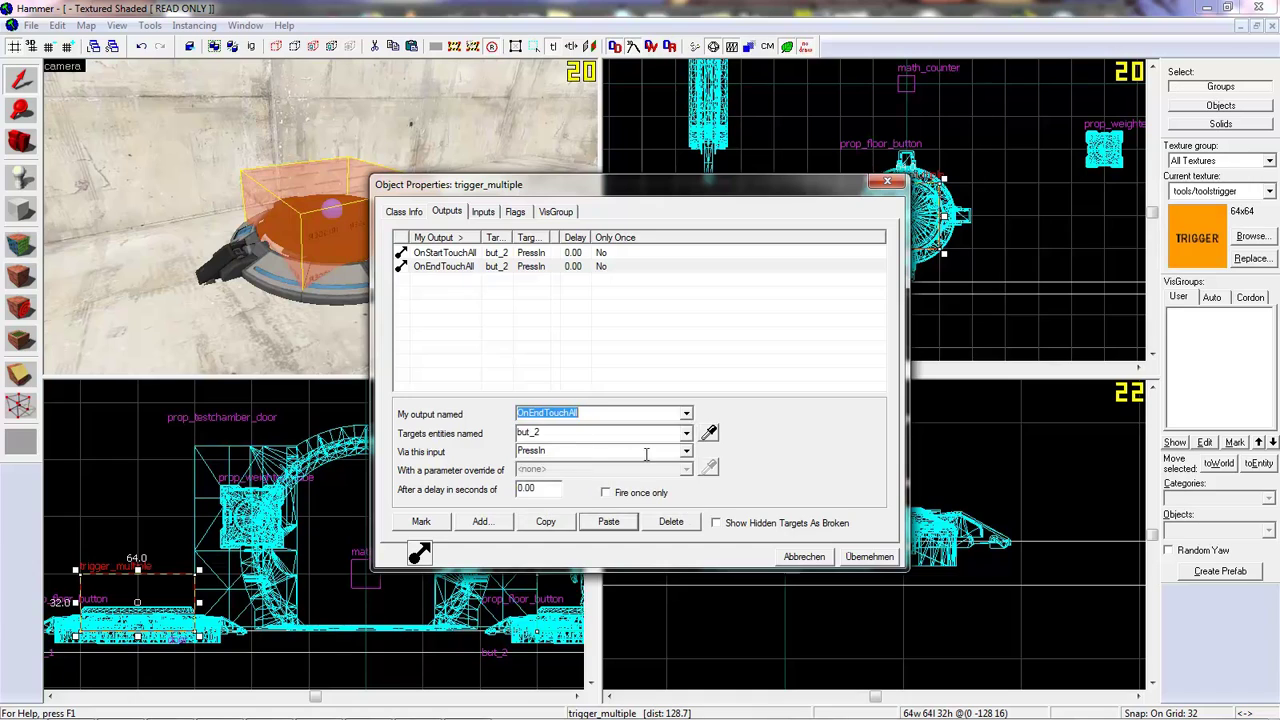
left_click(686, 451)
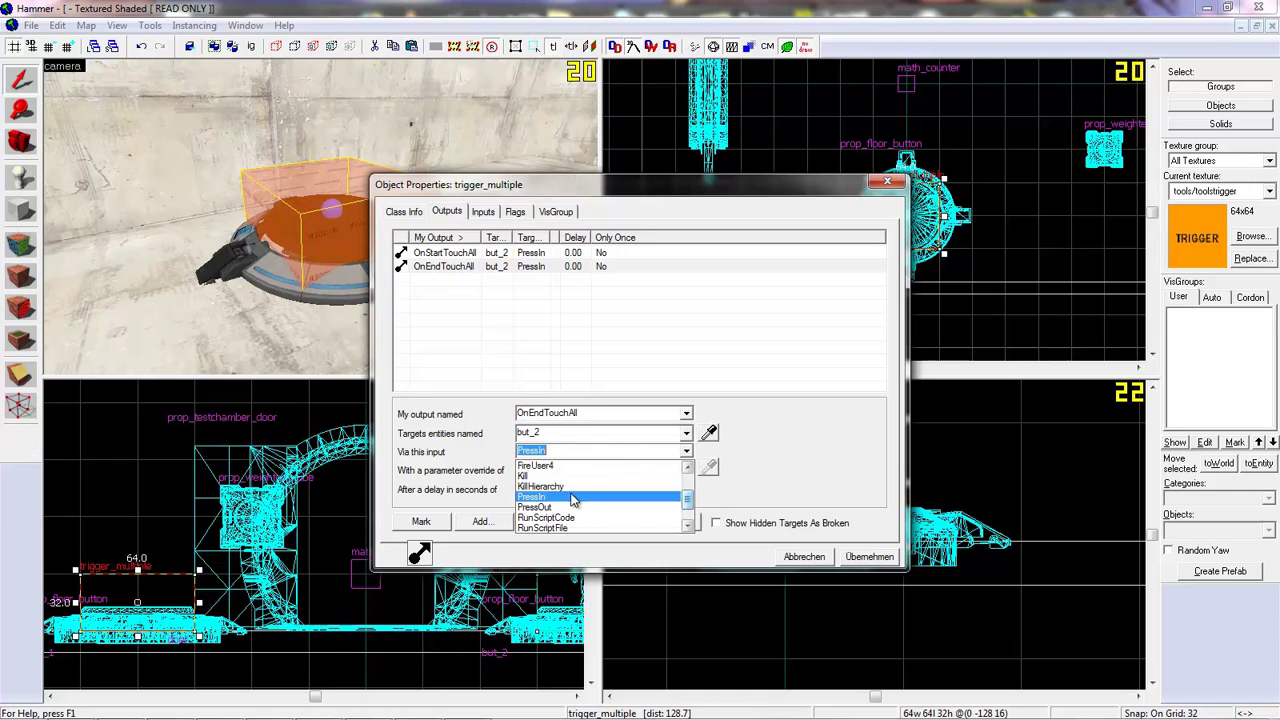
left_click(536, 507)
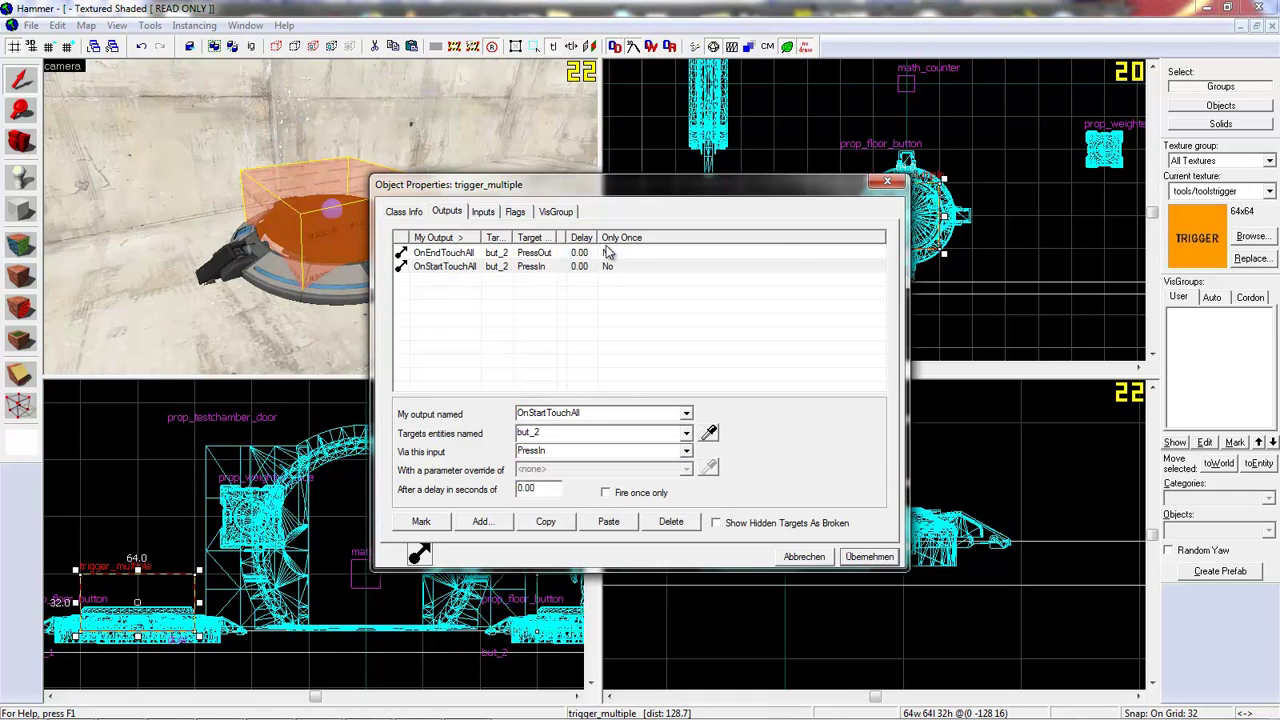
- Add a third, blank output to the trigger_multiple and enable its Physics Objects flag
left_click(502, 521)
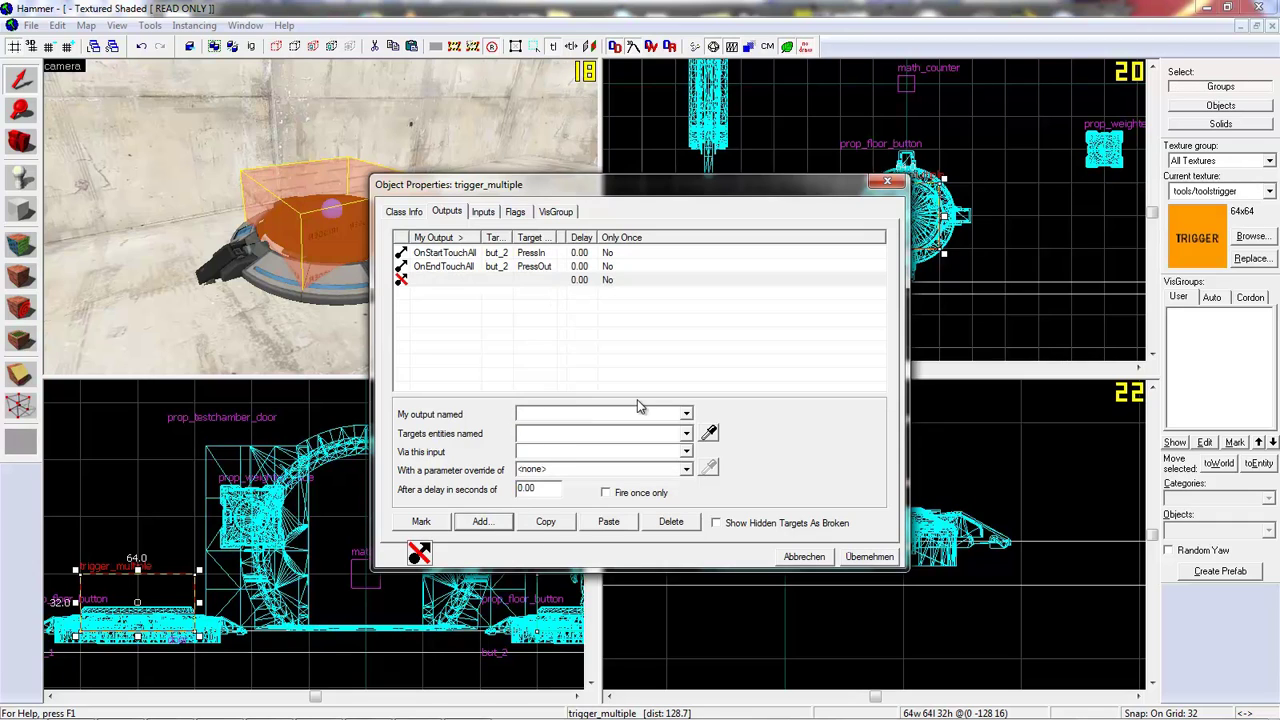
left_click(686, 413)
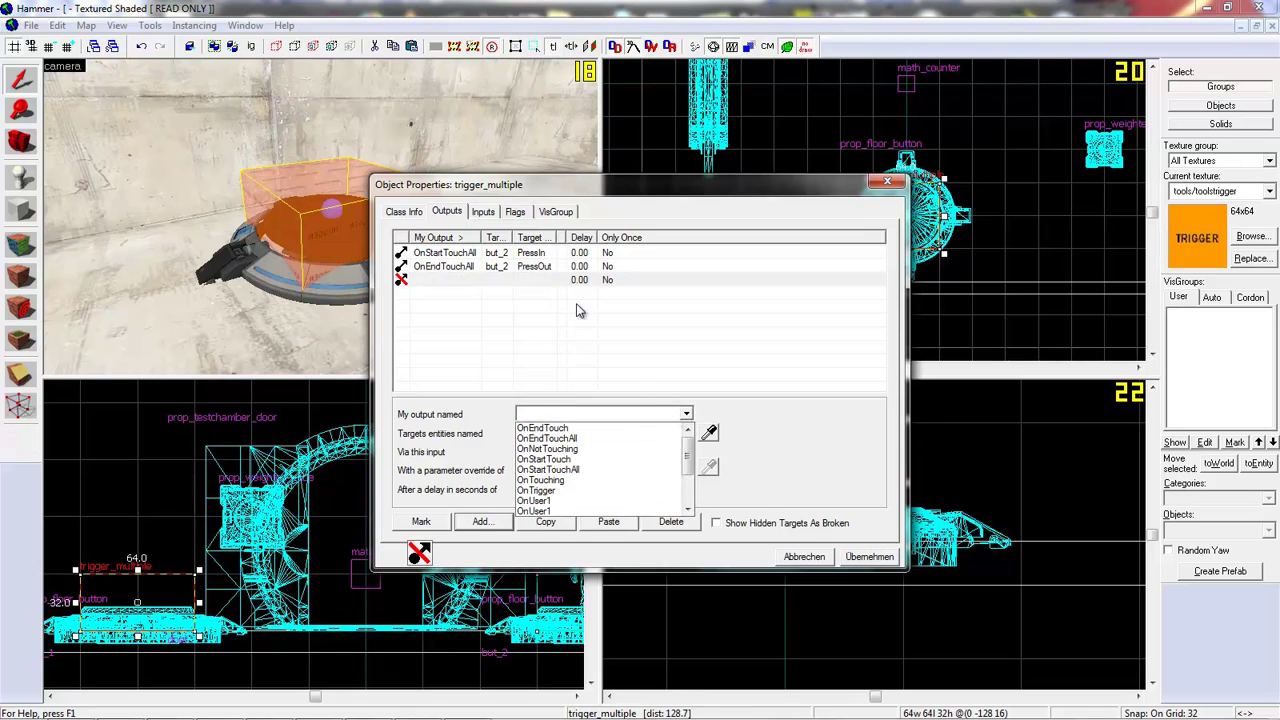
left_click(516, 211)
left_click(514, 212)
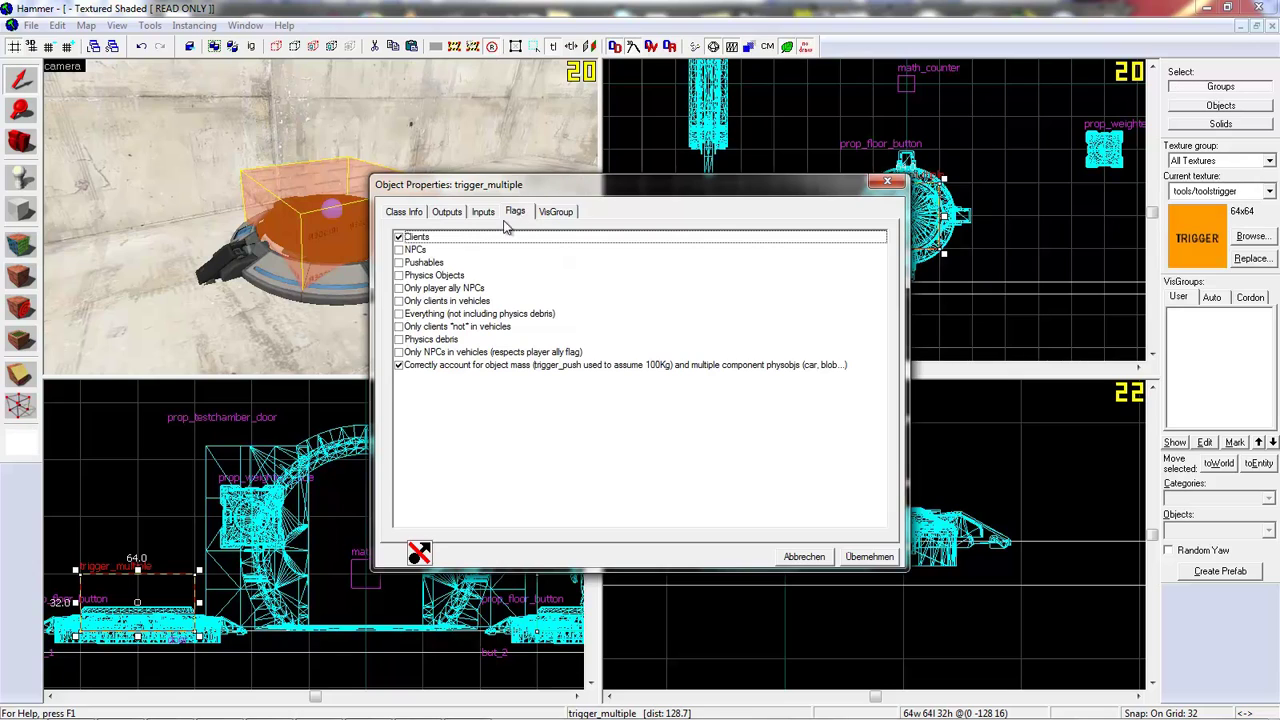
left_click(398, 275)
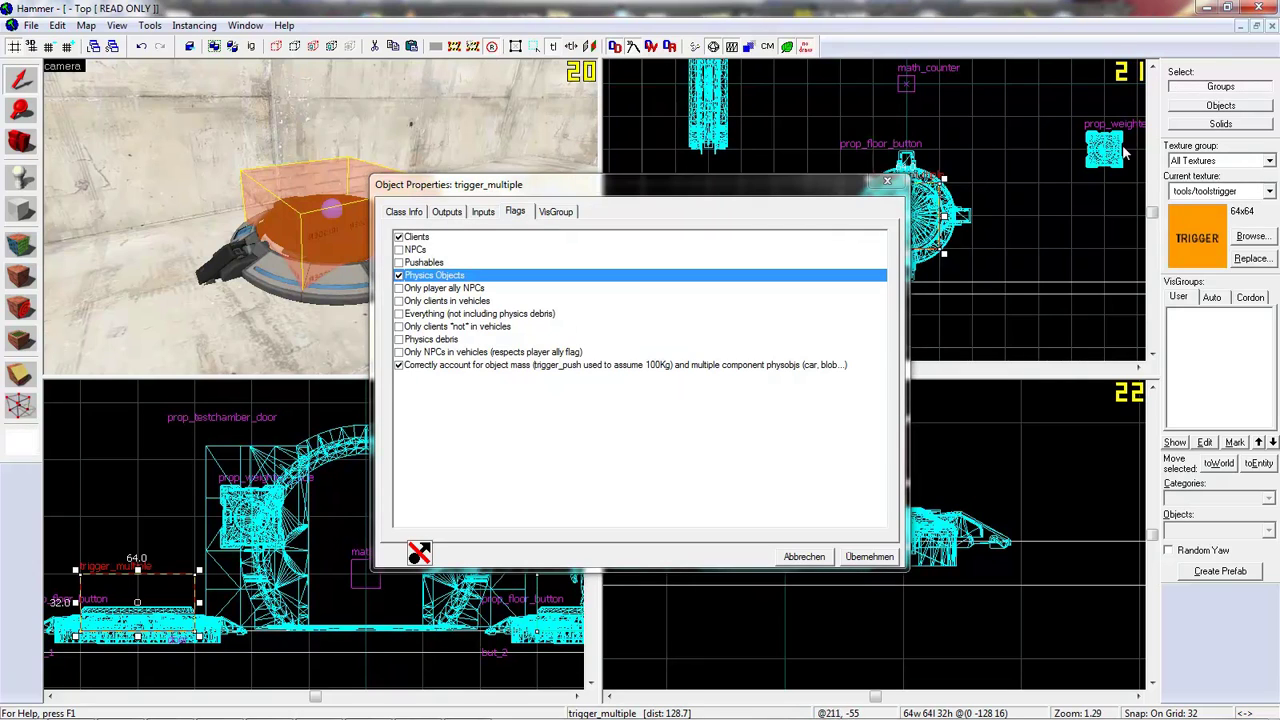
- Set the blank third output's event to OnStartTouchAll and apply the trigger's changes
left_click(446, 211)
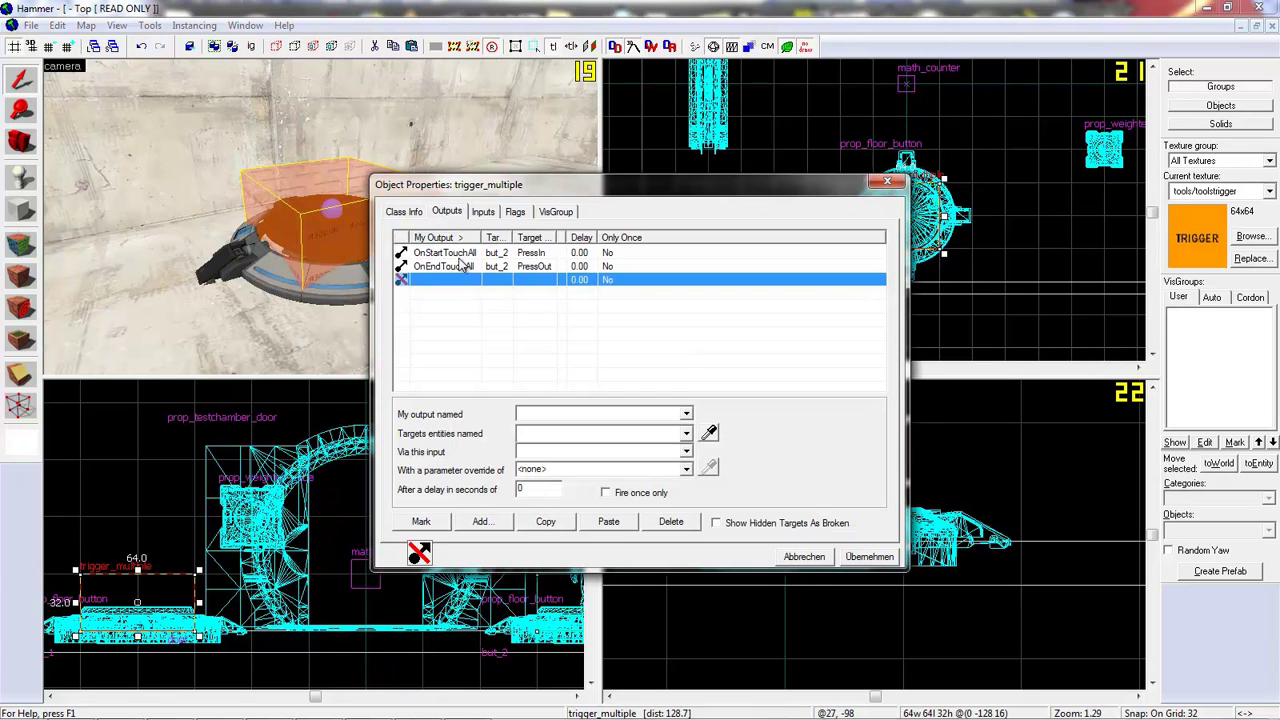
left_click(686, 413)
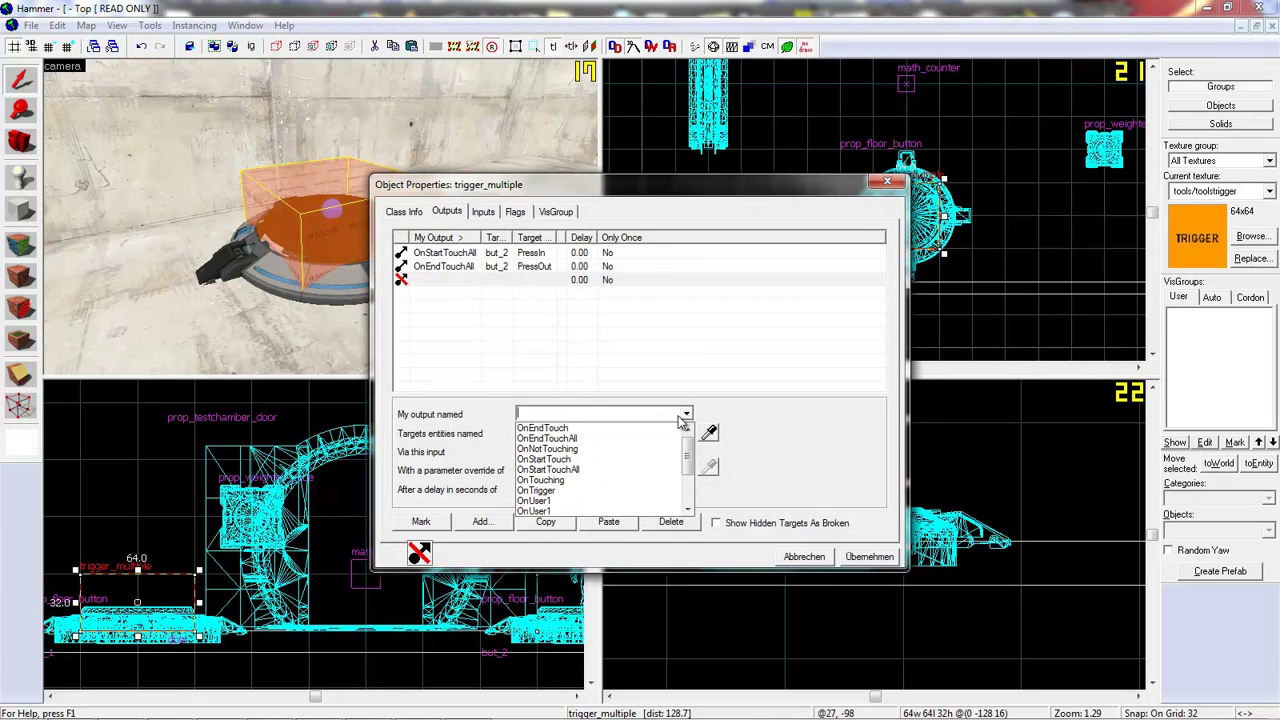
left_click(562, 469)
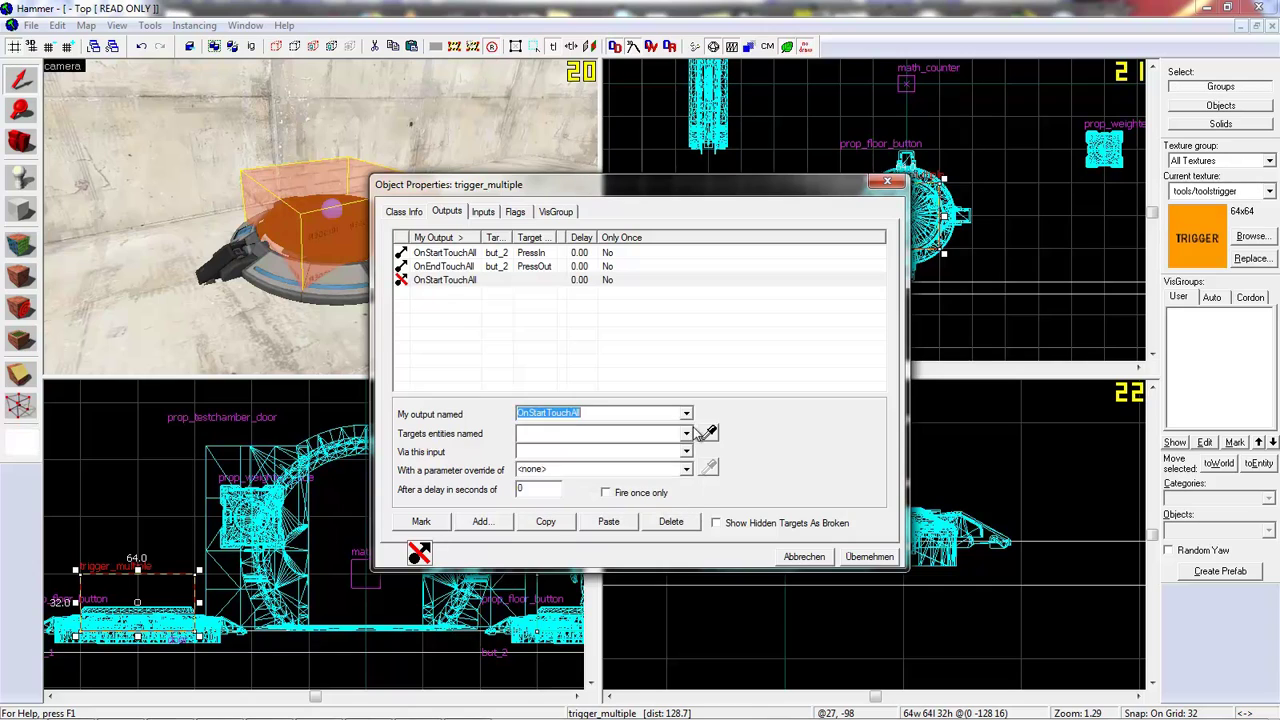
left_click(686, 433)
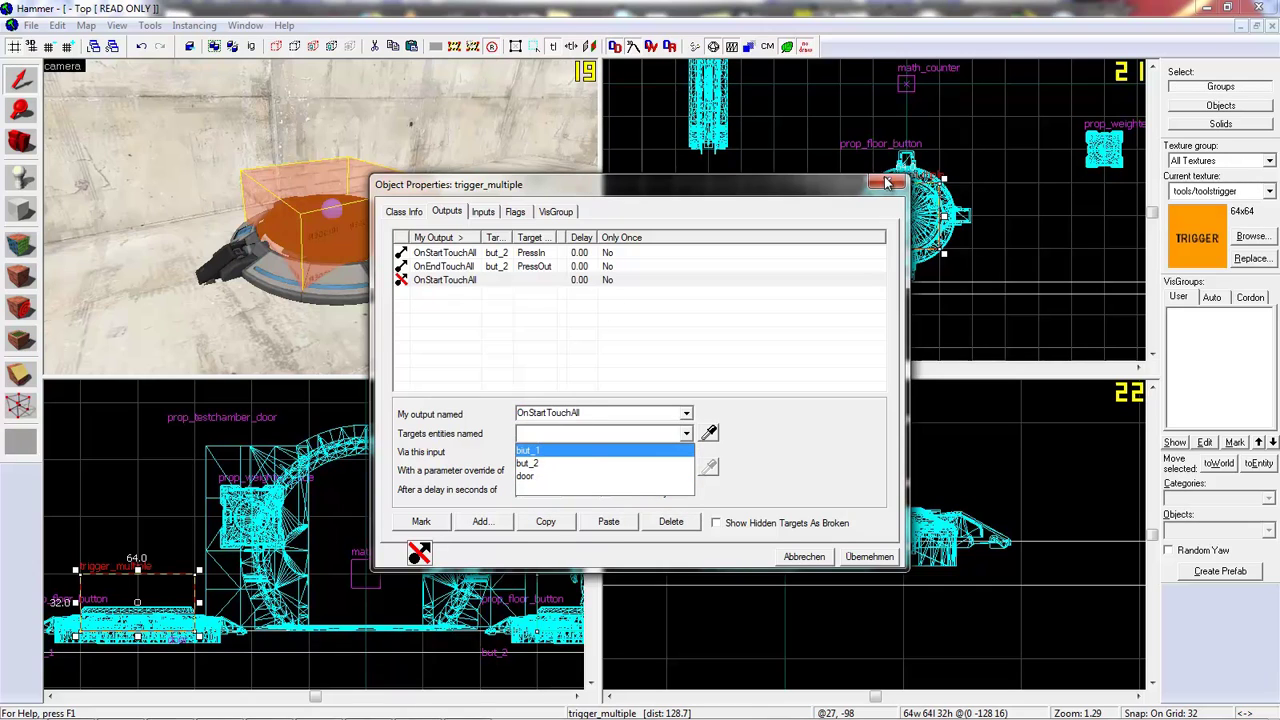
left_click(860, 562)
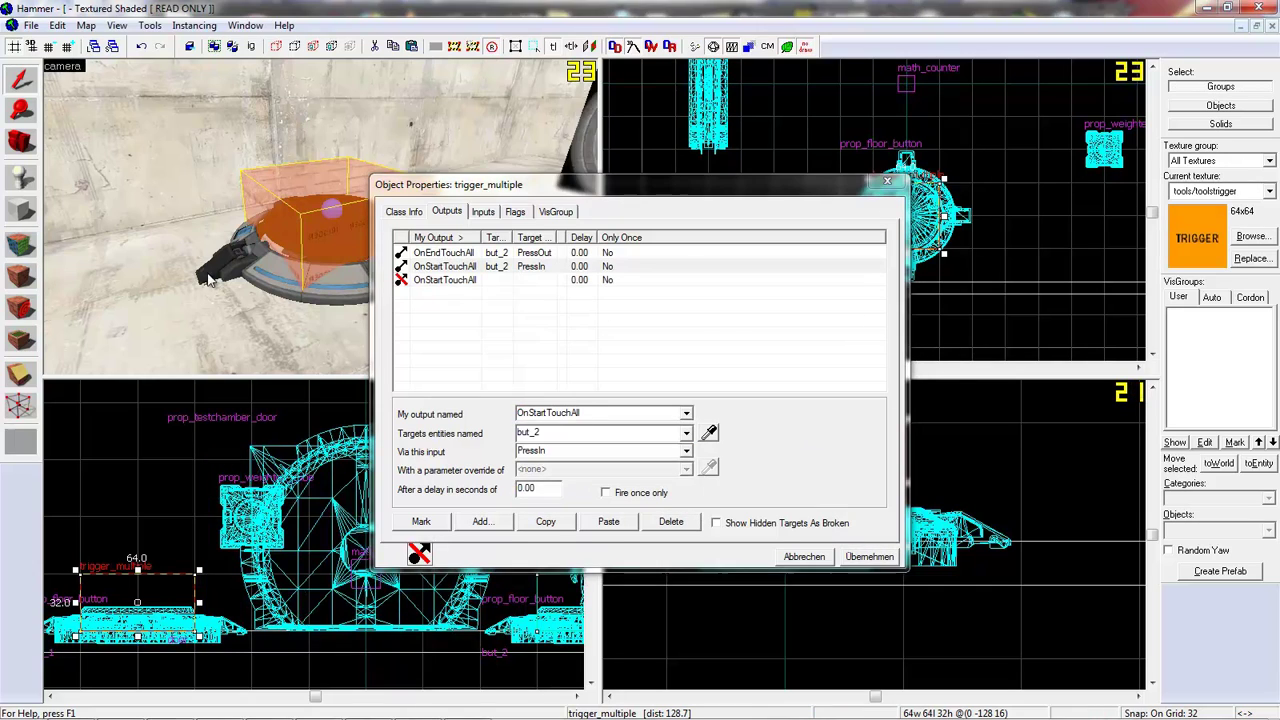
- Select the math_counter, name it counter and apply the change
key("z")
left_click(322, 224)
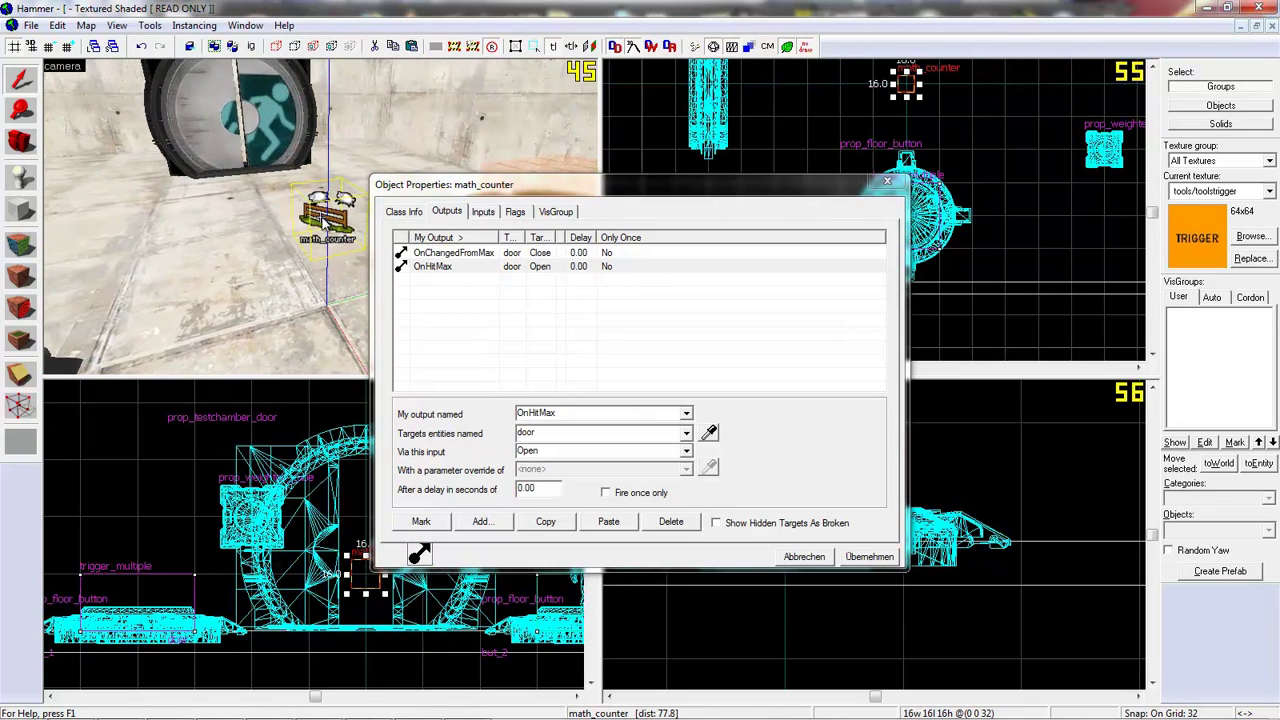
left_click(404, 211)
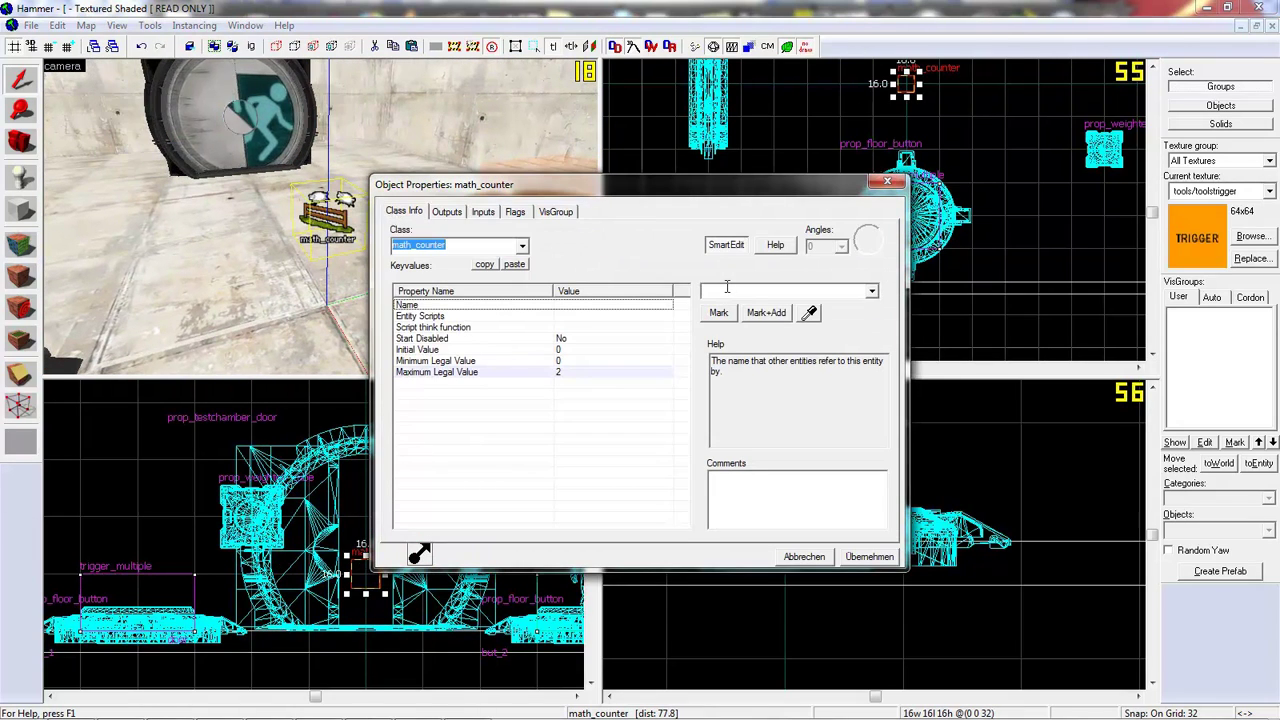
left_click(430, 304)
left_click(716, 290)
type("counte")
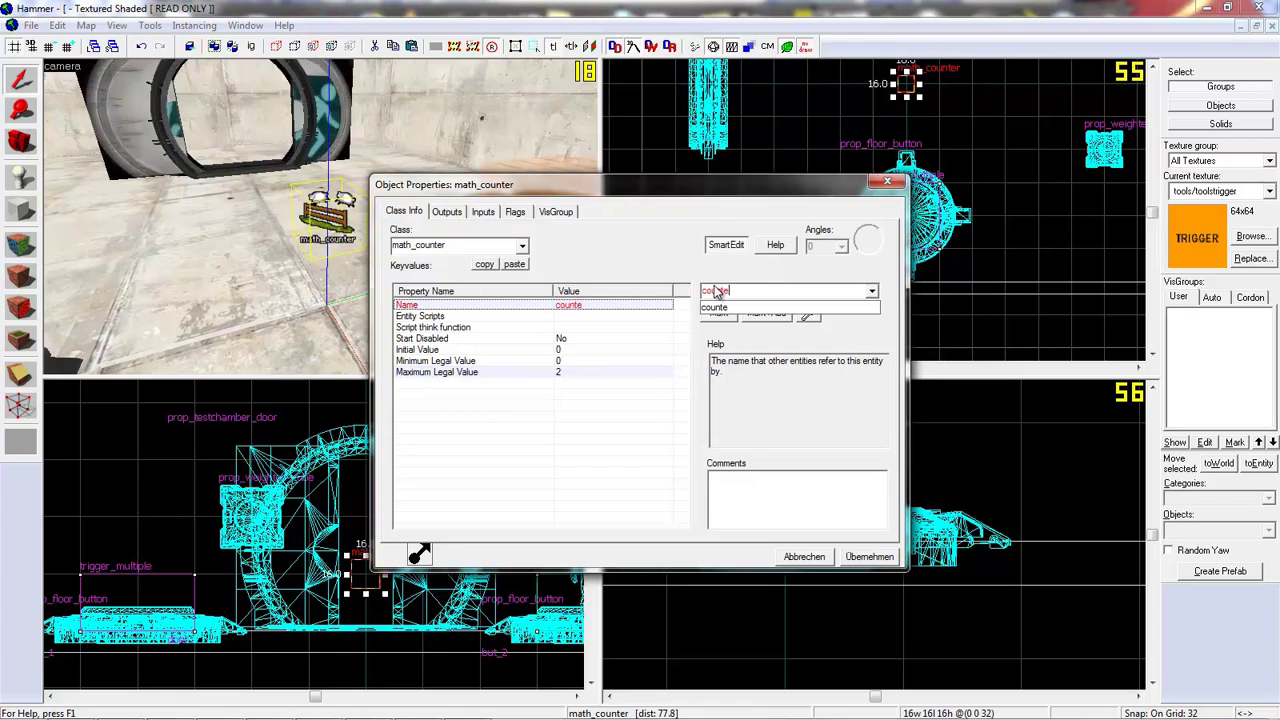
type("r")
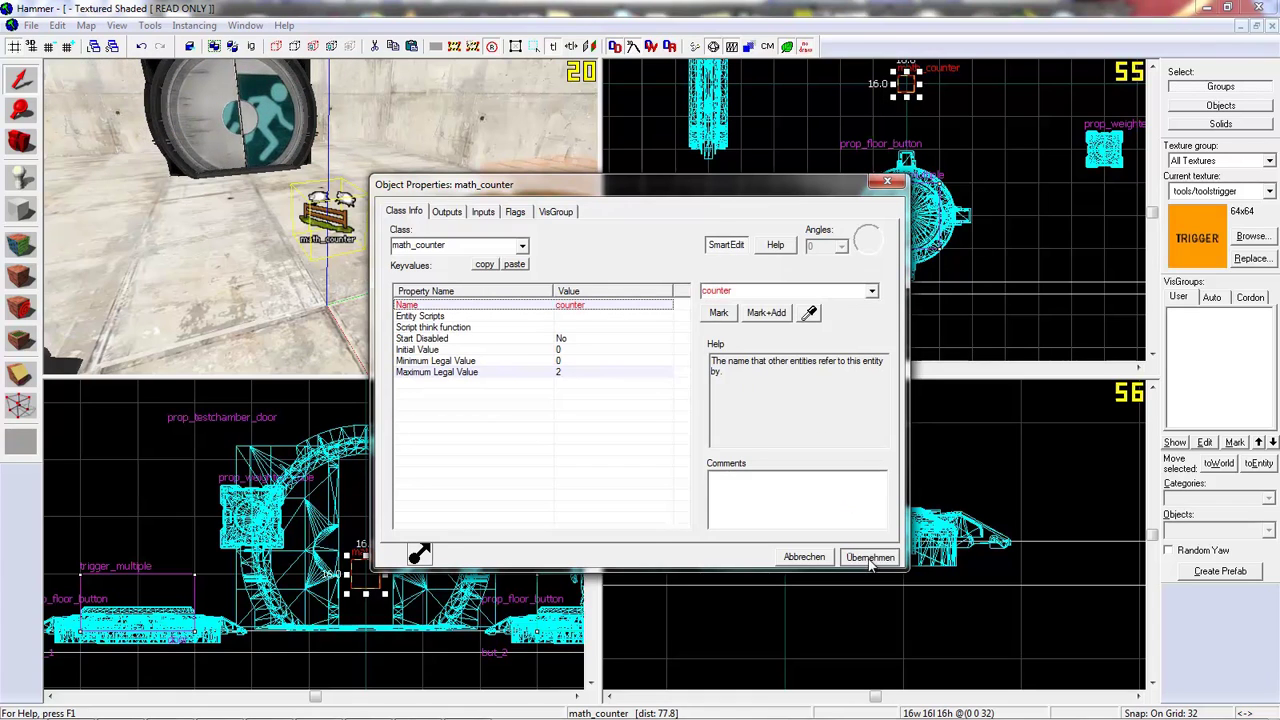
left_click(869, 556)
- On the existing trigger_multiple, set the blank OnStartTouchAll output to target counter with the Add input
left_click(321, 220)
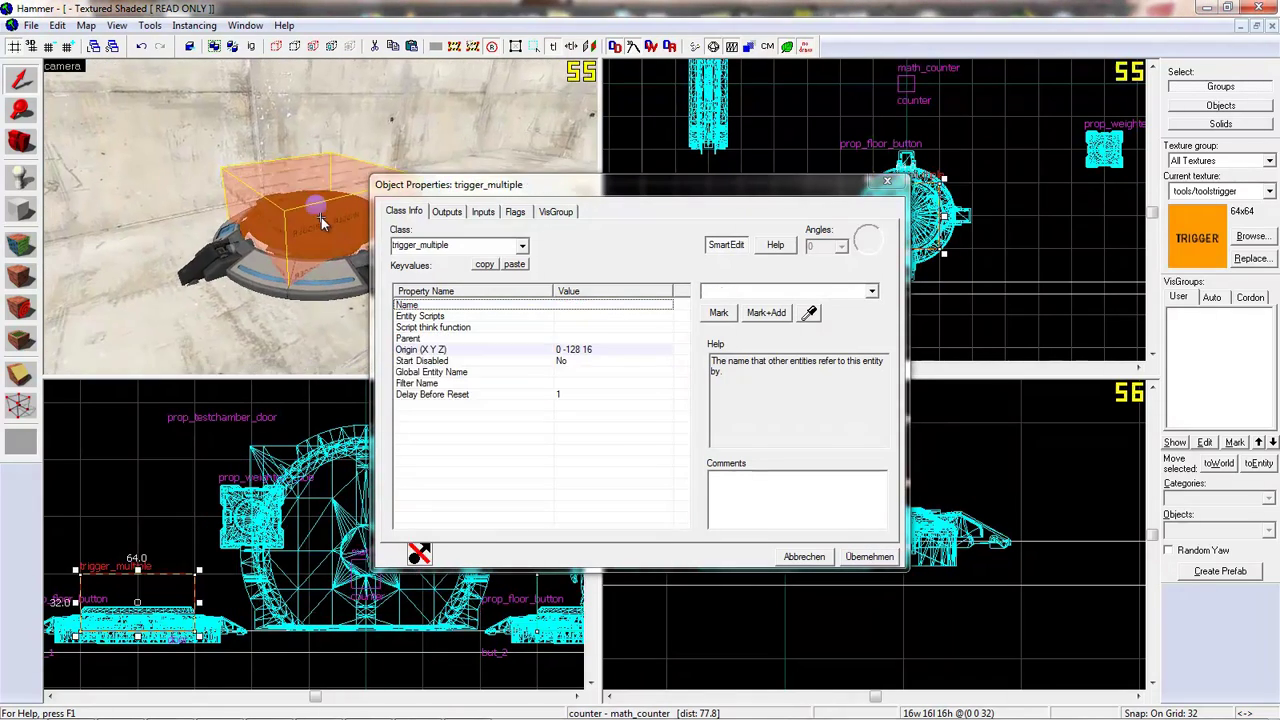
left_click(447, 212)
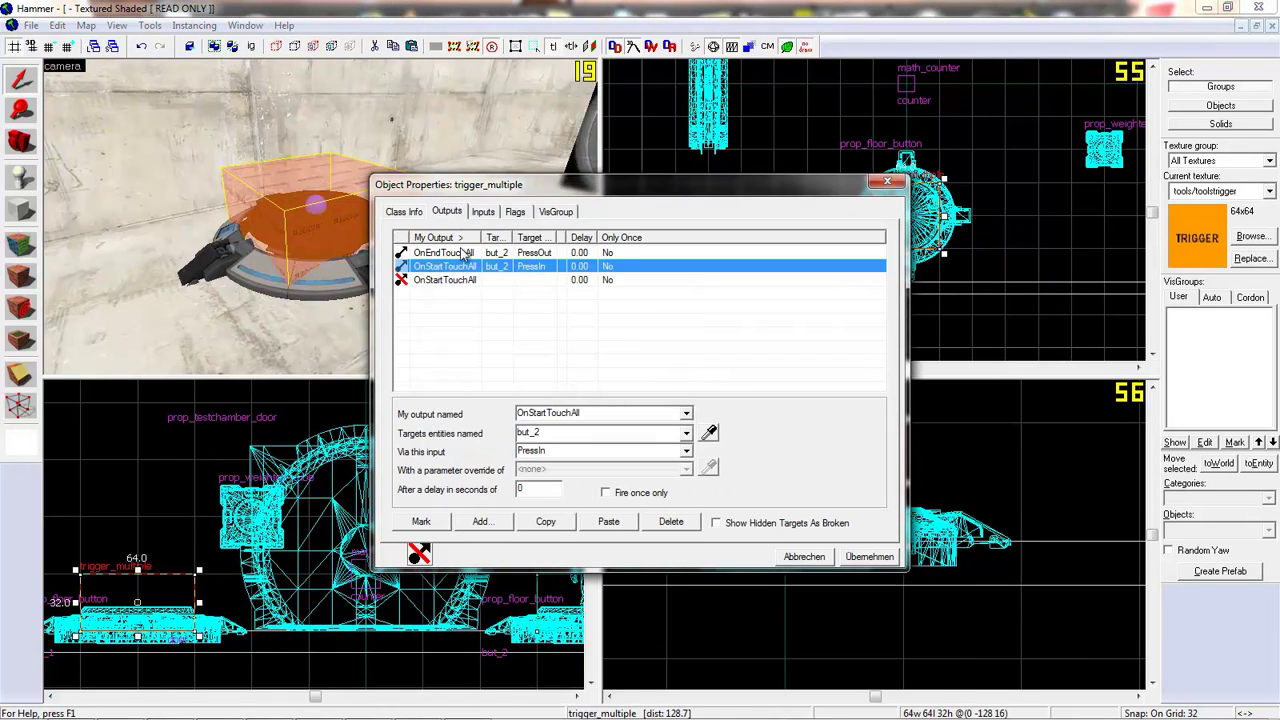
left_click(470, 280)
left_click(686, 433)
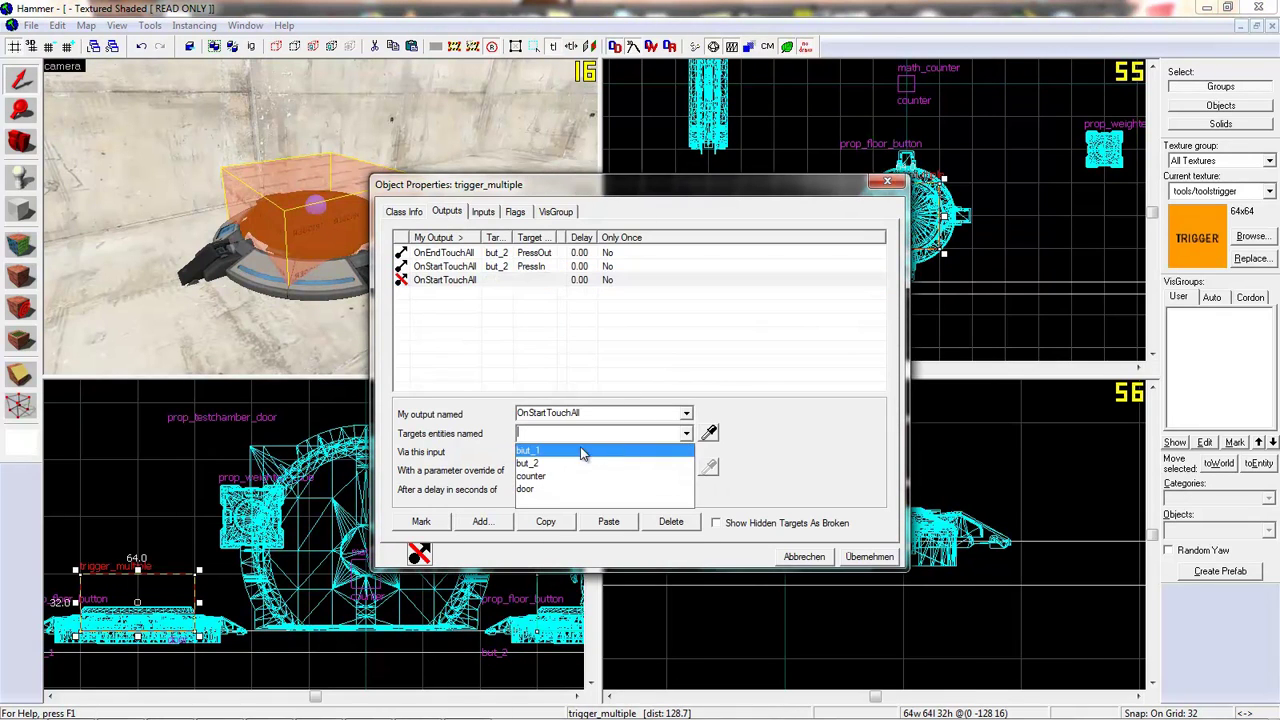
left_click(590, 474)
left_click(686, 452)
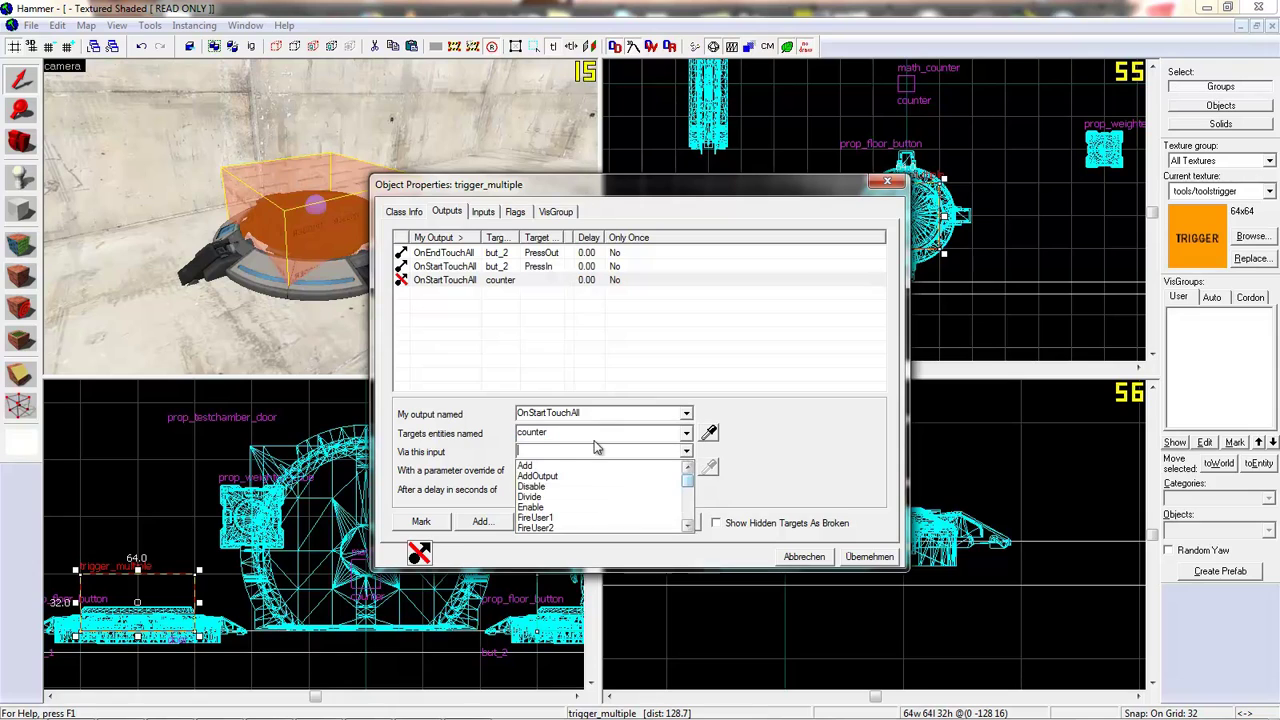
left_click(537, 463)
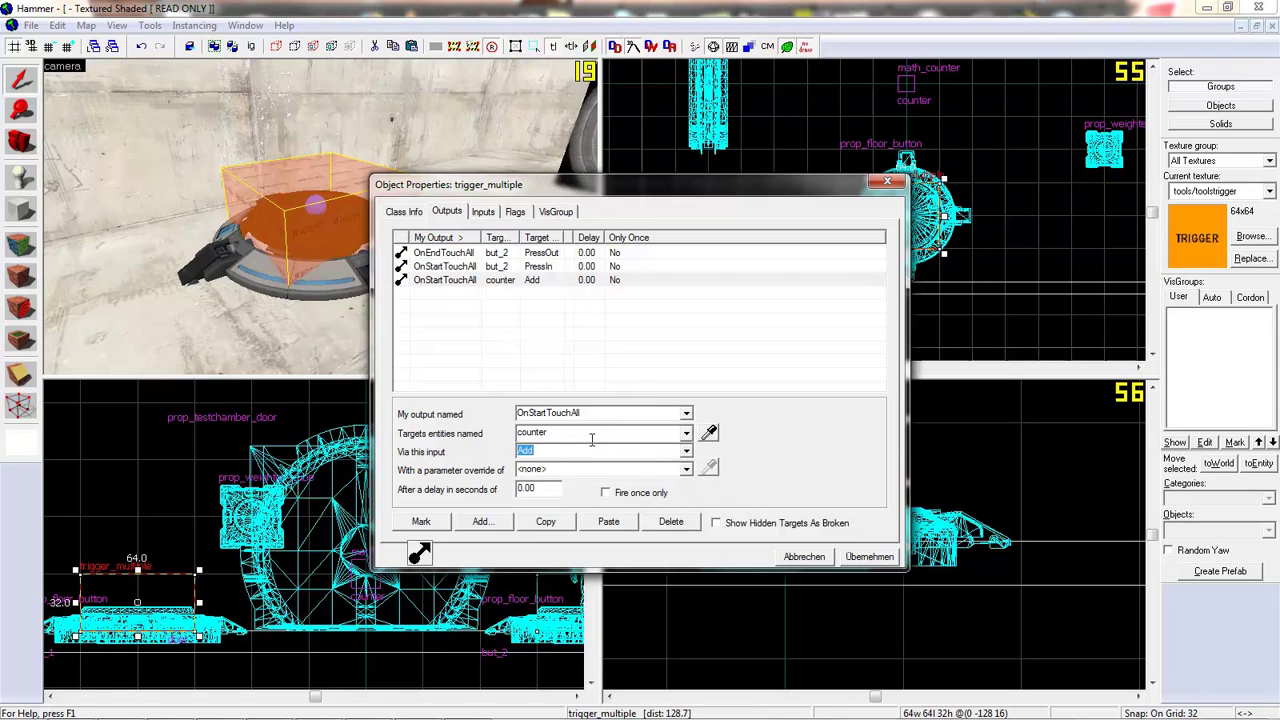
- Give the counter Add output a parameter override of 1 and apply the trigger's changes
left_click(635, 467)
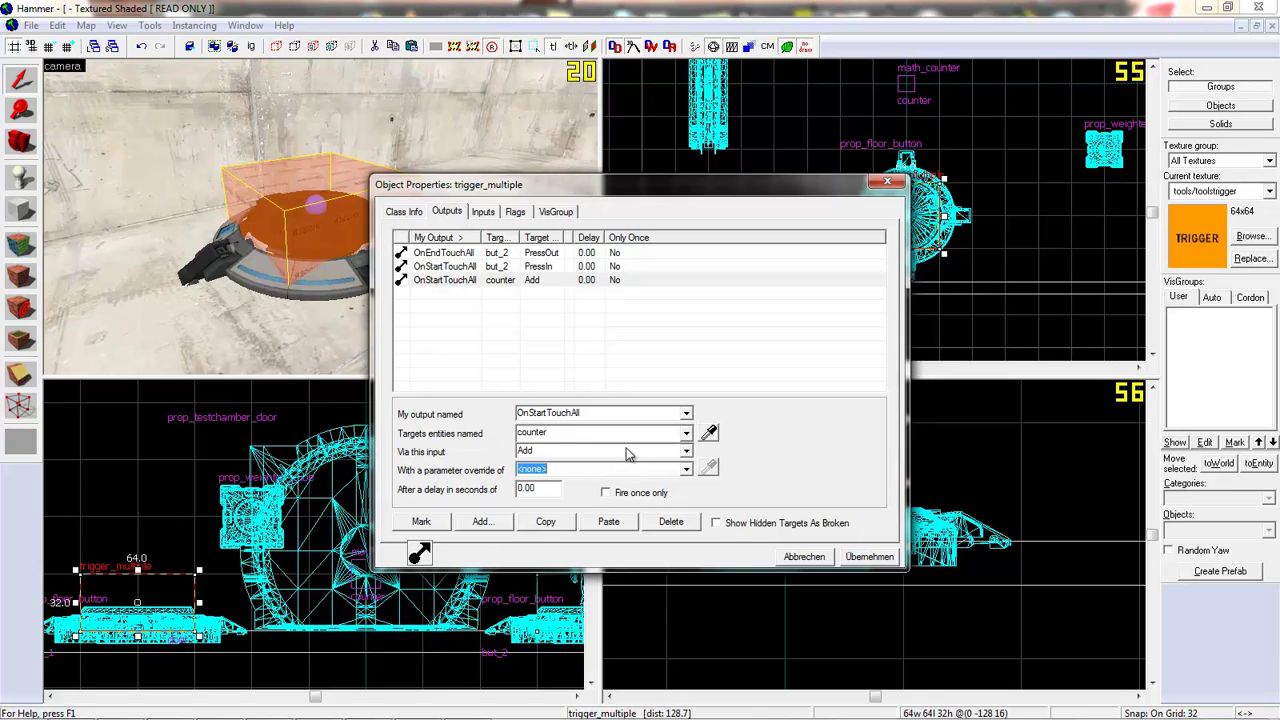
left_click(368, 258)
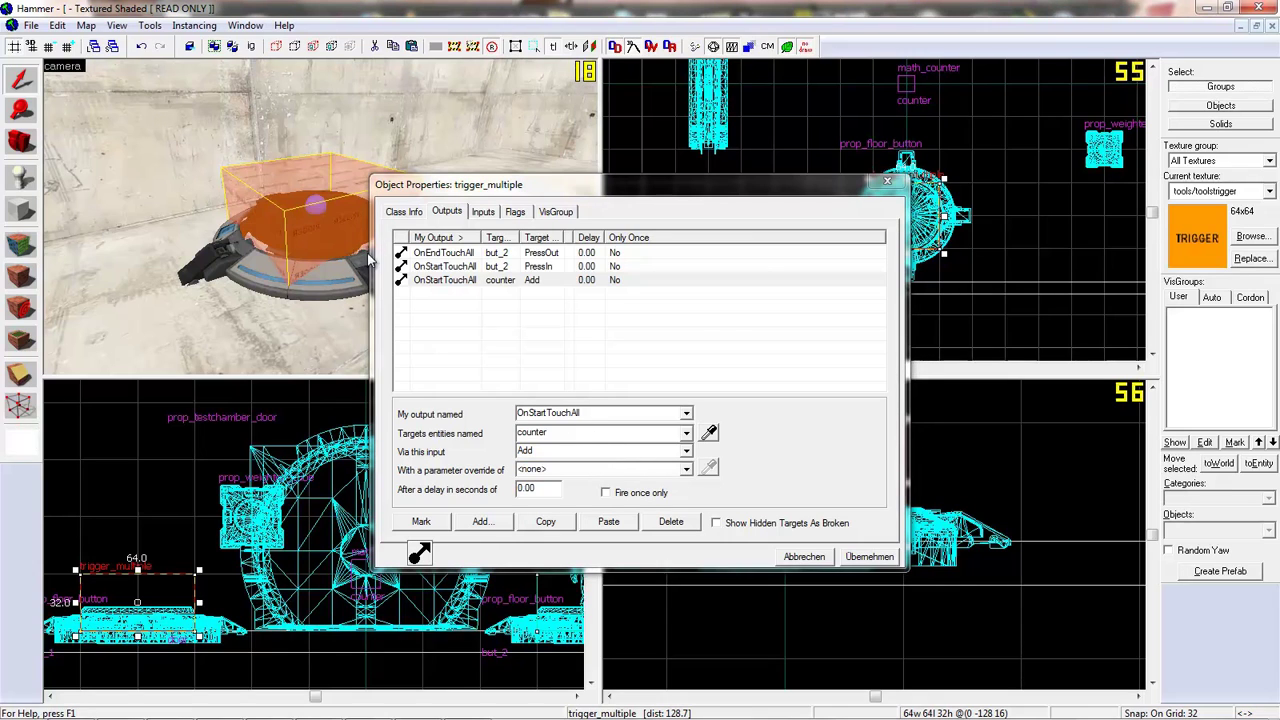
left_click(540, 470)
type("1")
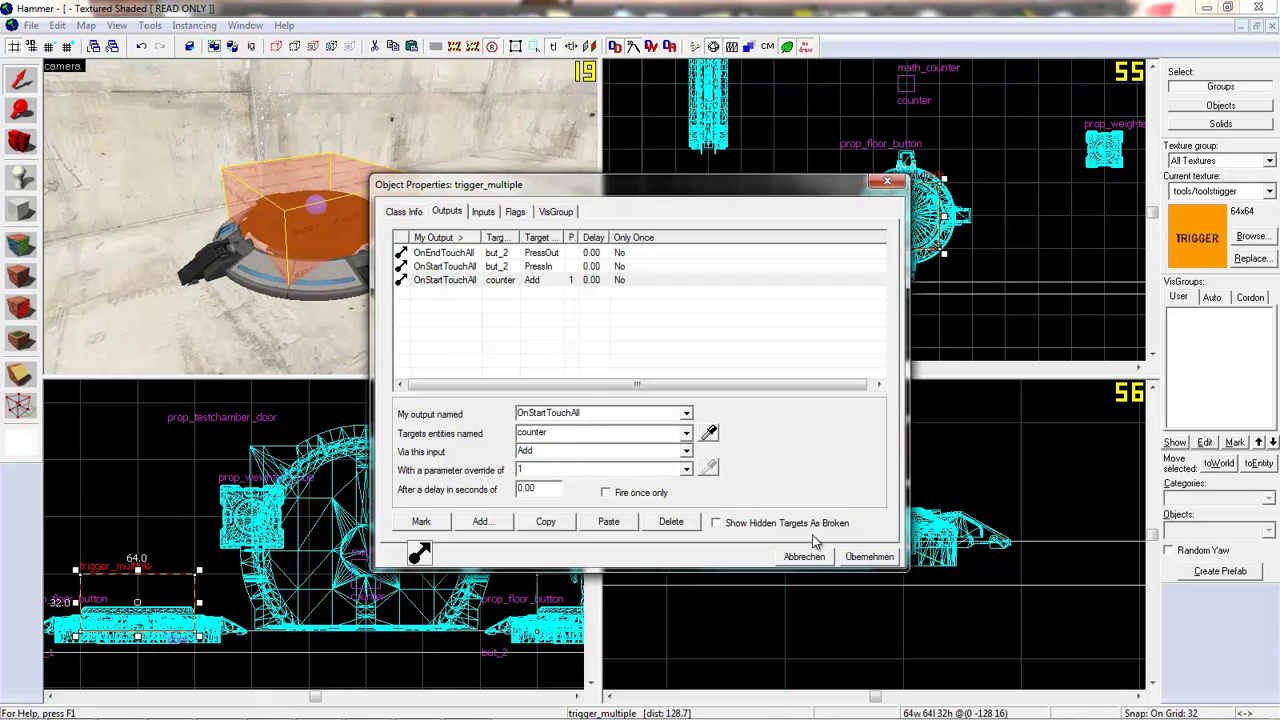
left_click(862, 561)
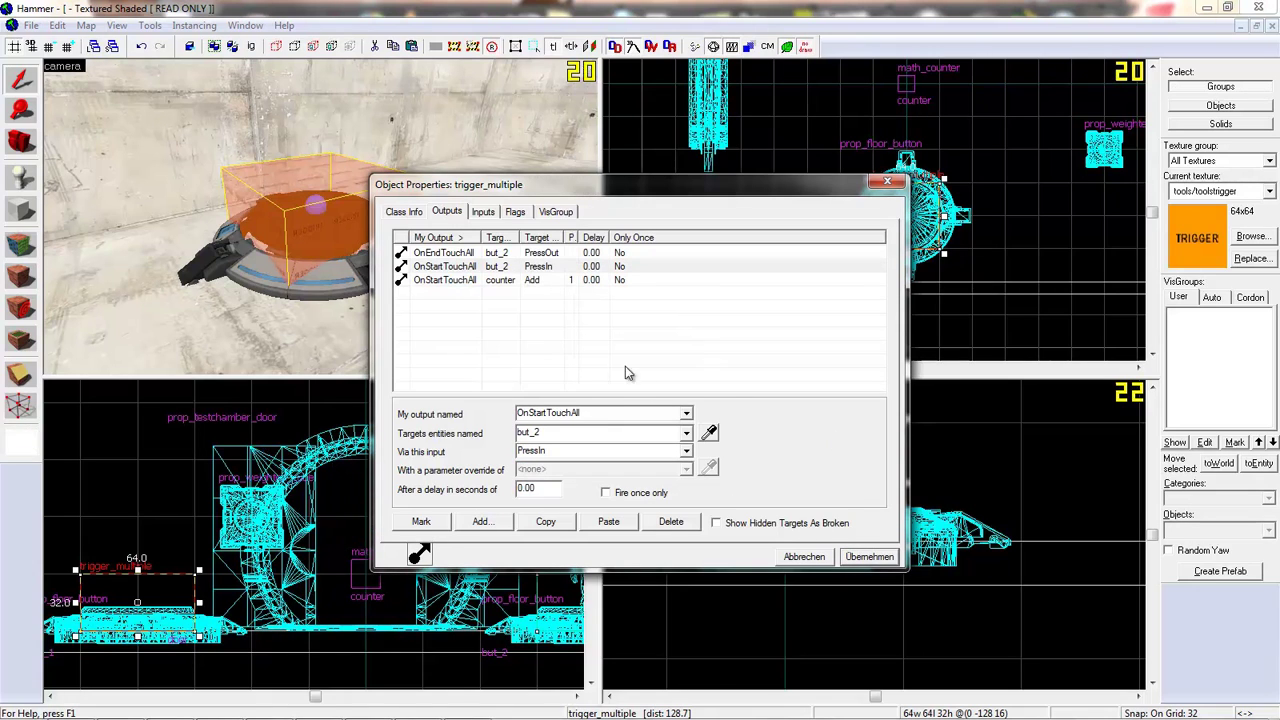
- Duplicate the counter Add output and set the copy's event to OnEndTouchAll
left_click(545, 521)
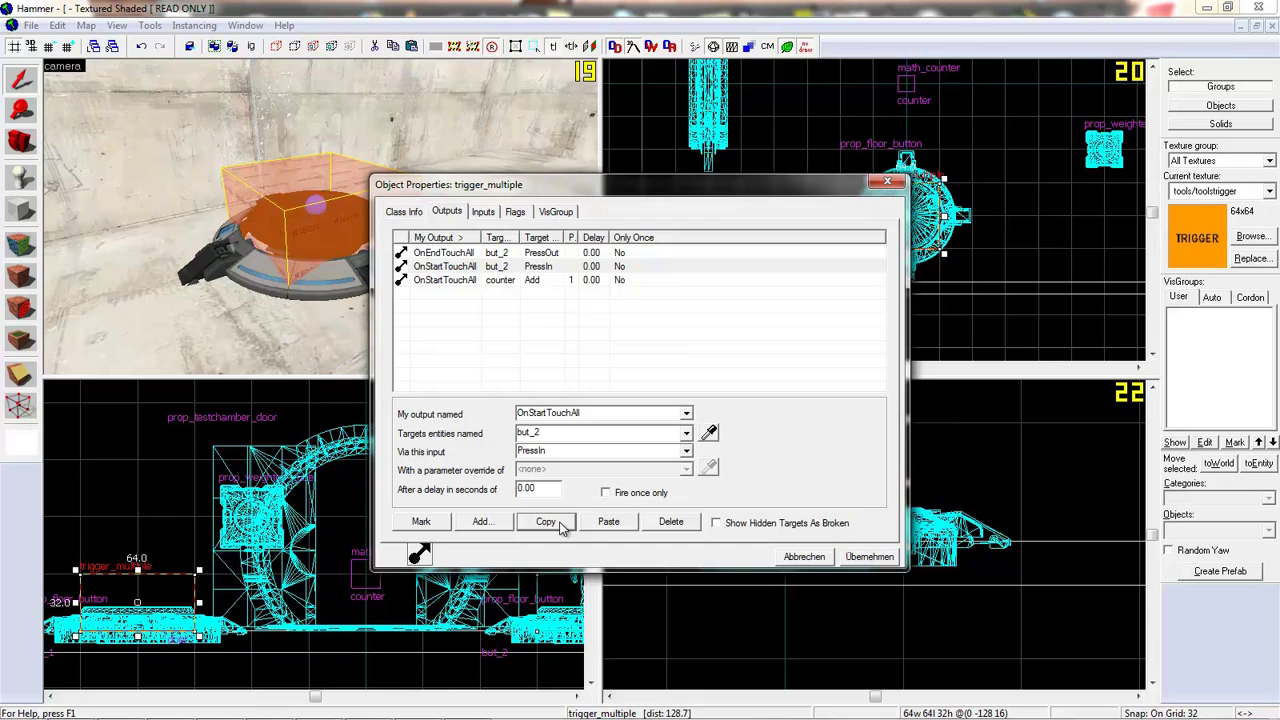
left_click(538, 282)
left_click(548, 521)
left_click(608, 521)
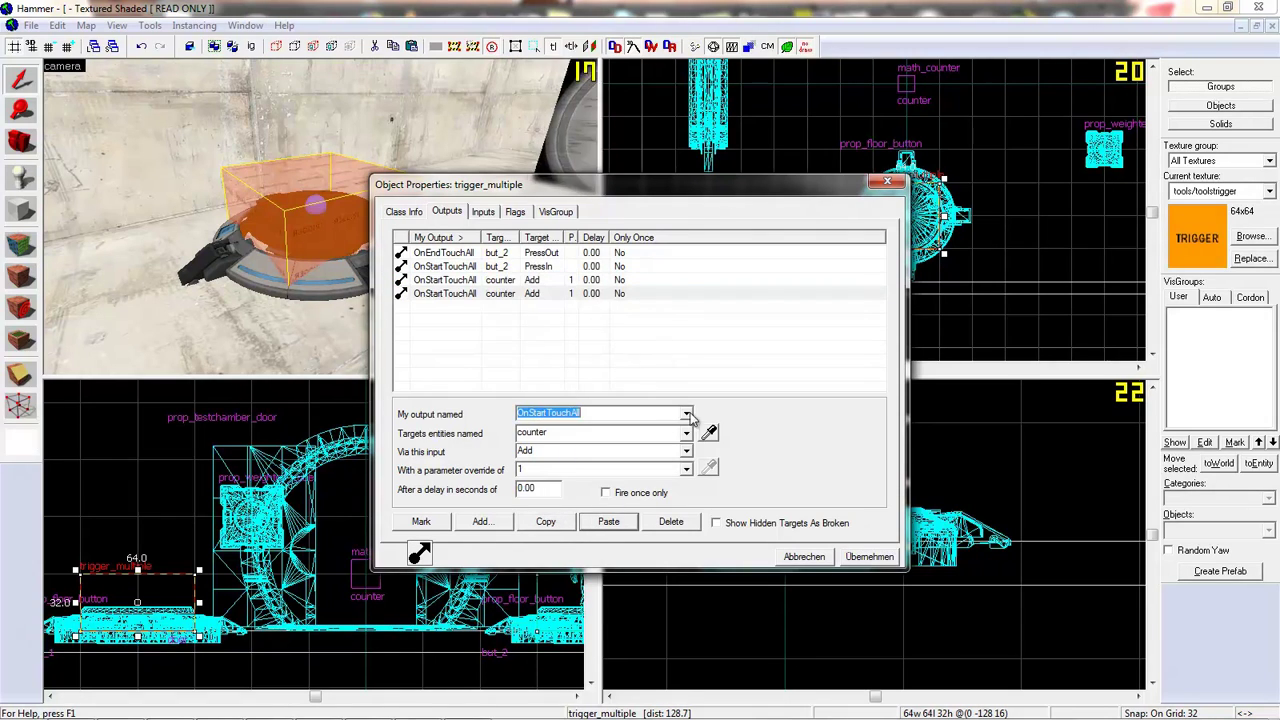
left_click(686, 413)
scroll(606, 450, "up", 2)
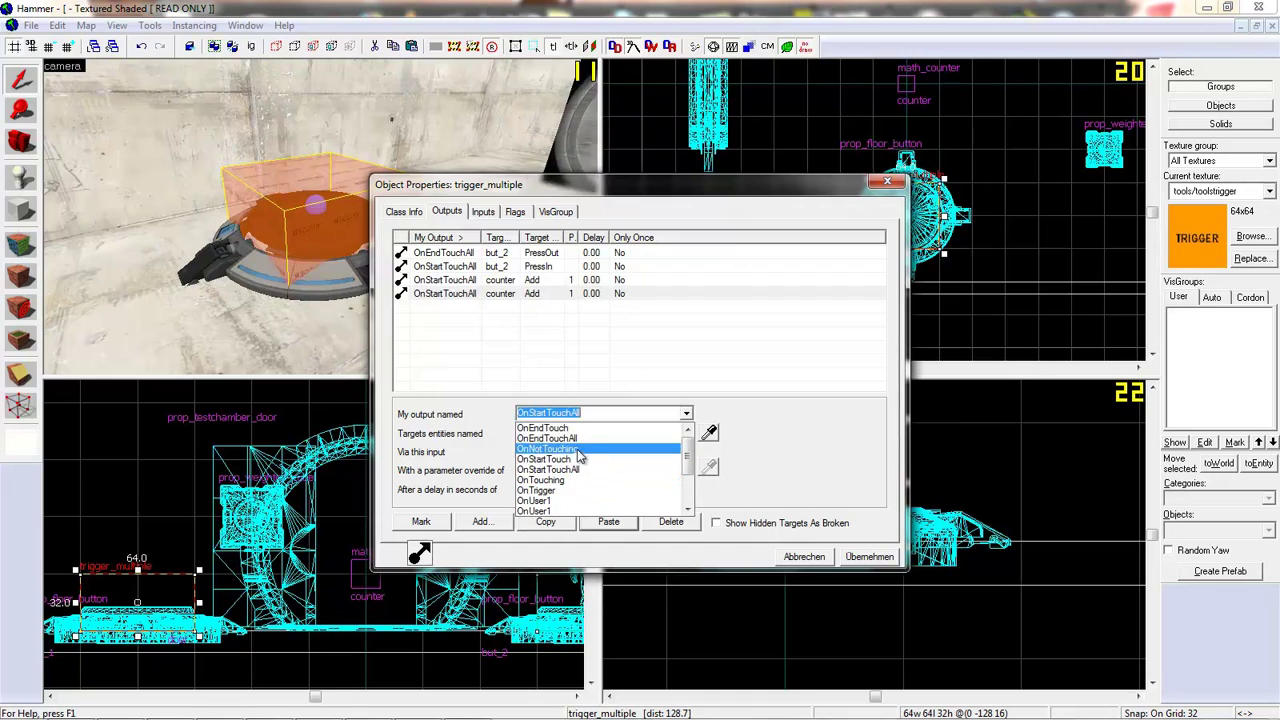
left_click(575, 441)
- Change the duplicated counter output's input to Subtract and apply the trigger's changes
left_click(686, 451)
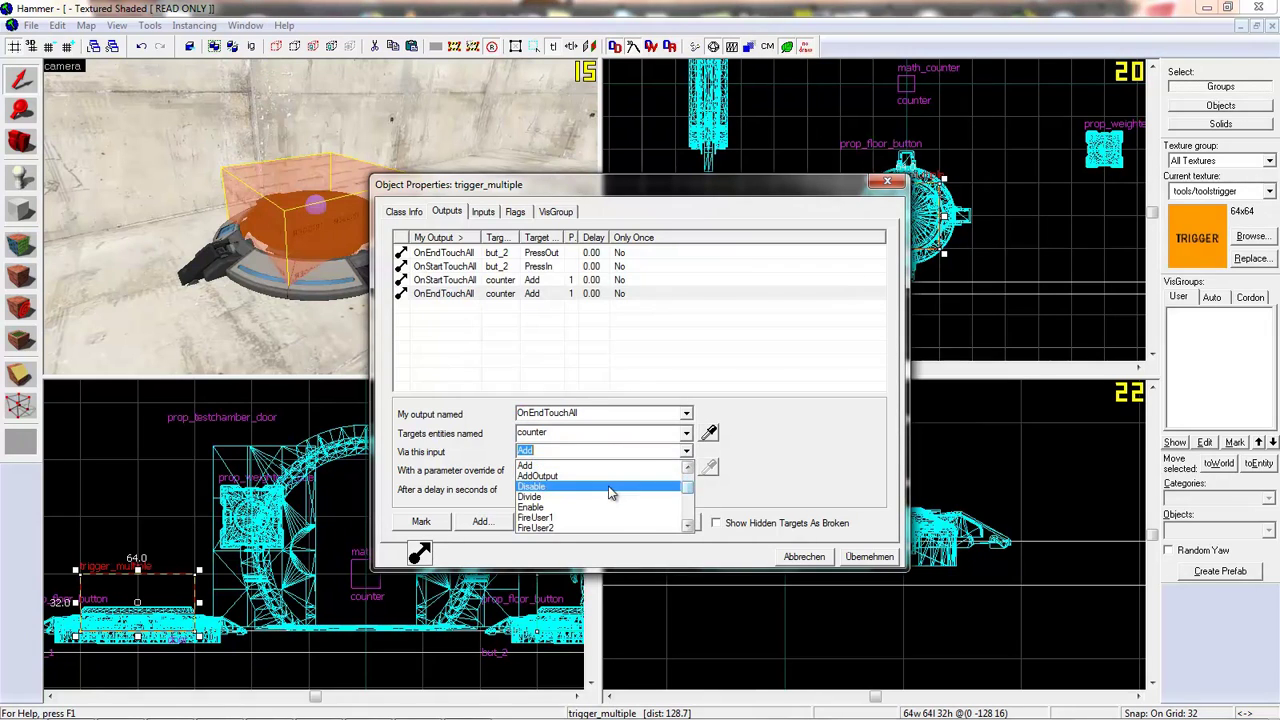
scroll(600, 495, "down", 5)
left_click(535, 527)
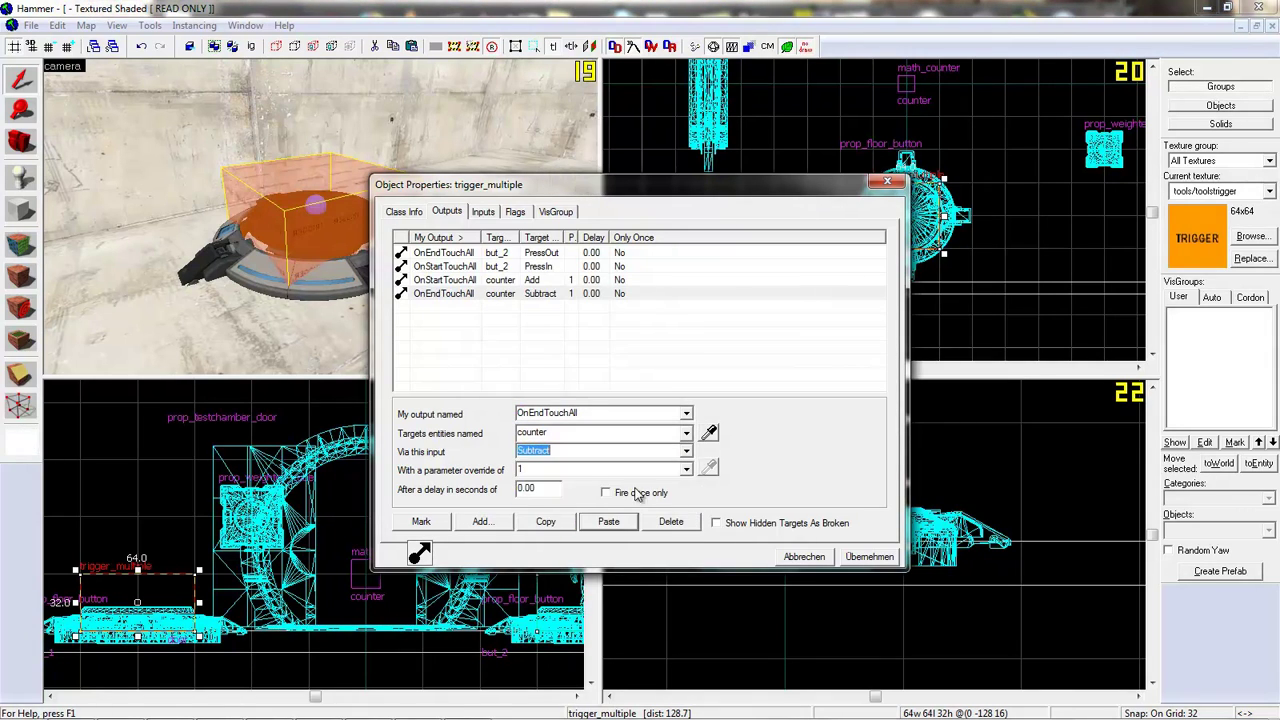
left_click(880, 558)
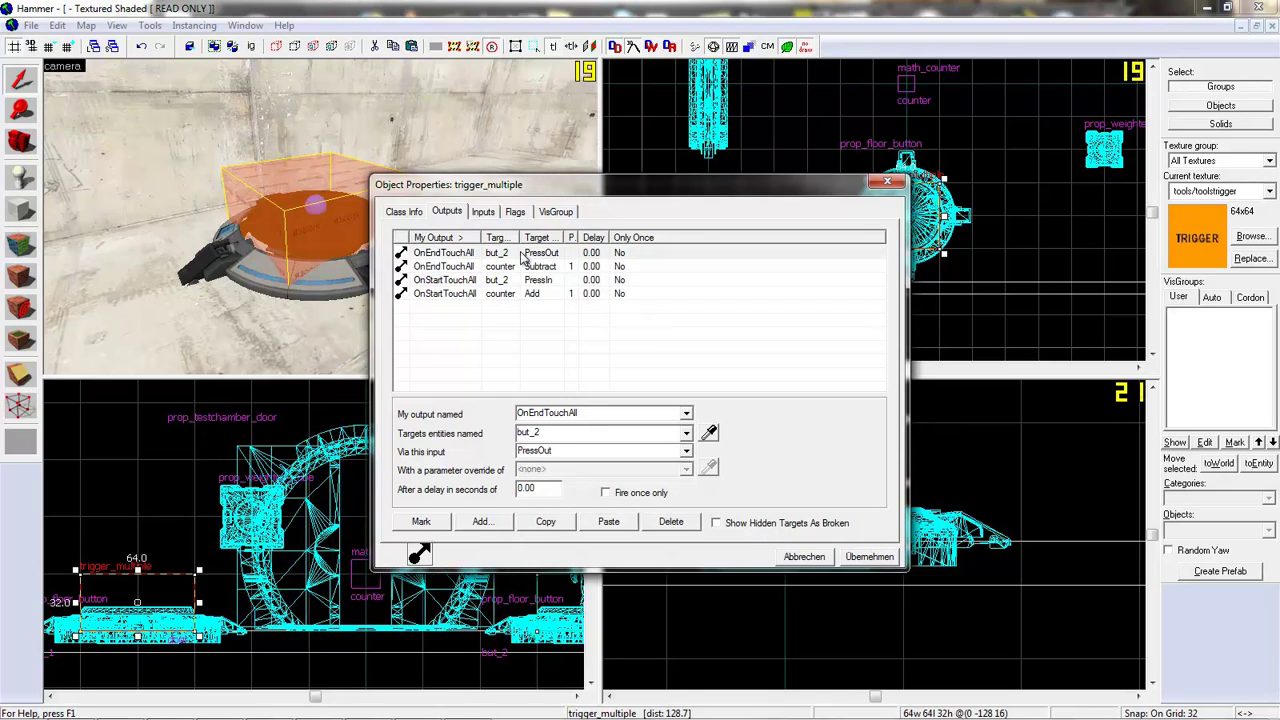
- Copy all four outputs of the trigger_multiple
left_click(500, 253)
left_click(506, 294, "shift")
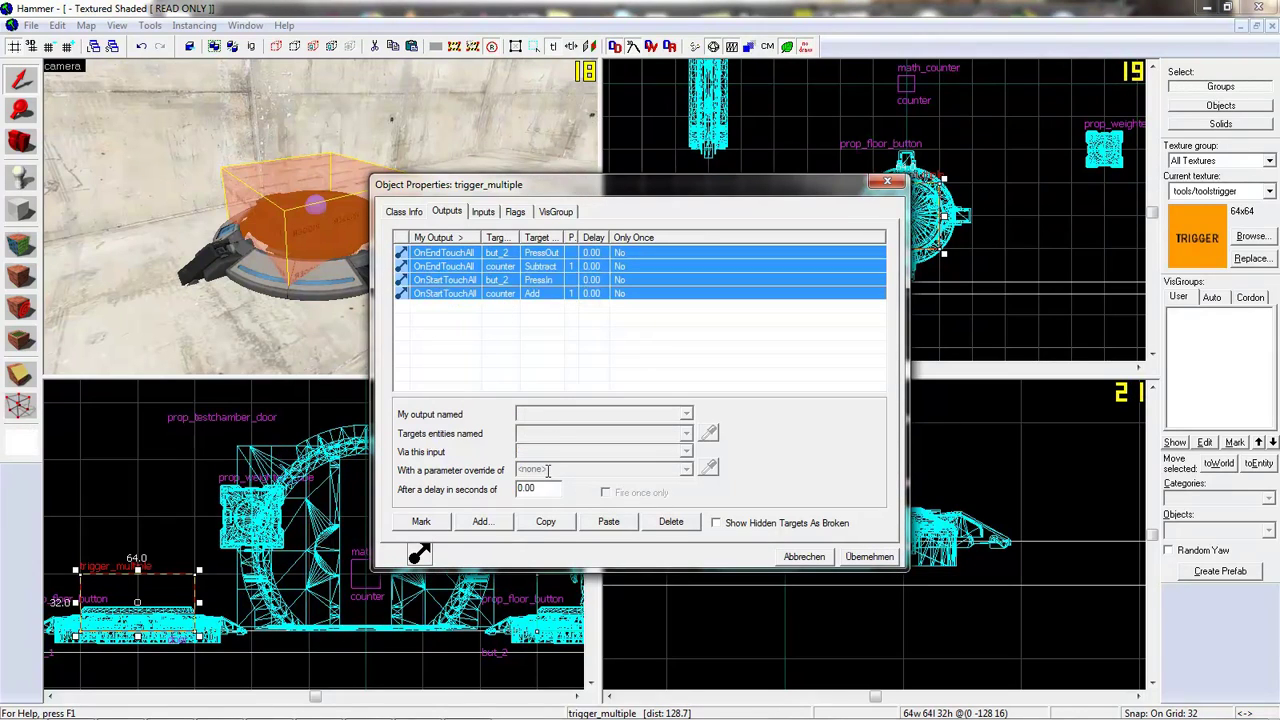
left_click(546, 522)
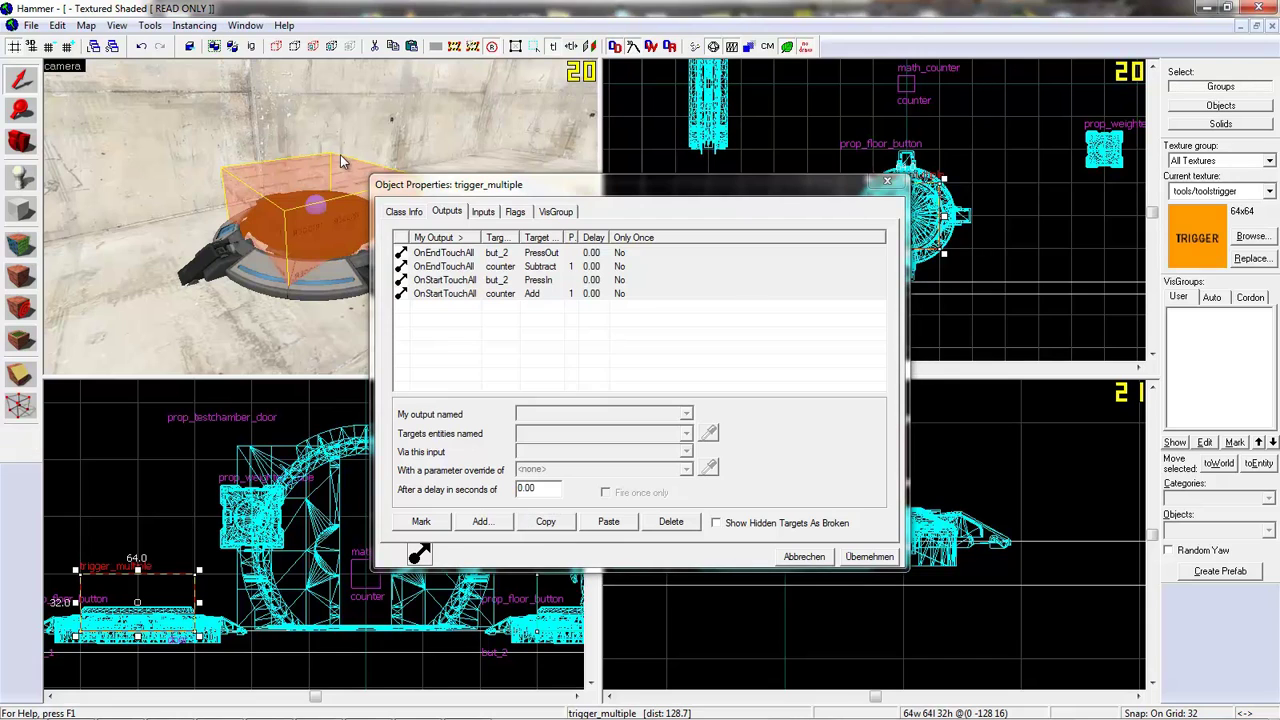
- Select the untied trigger brush above the other floor button and tie it to an entity
key("z")
left_click(322, 218)
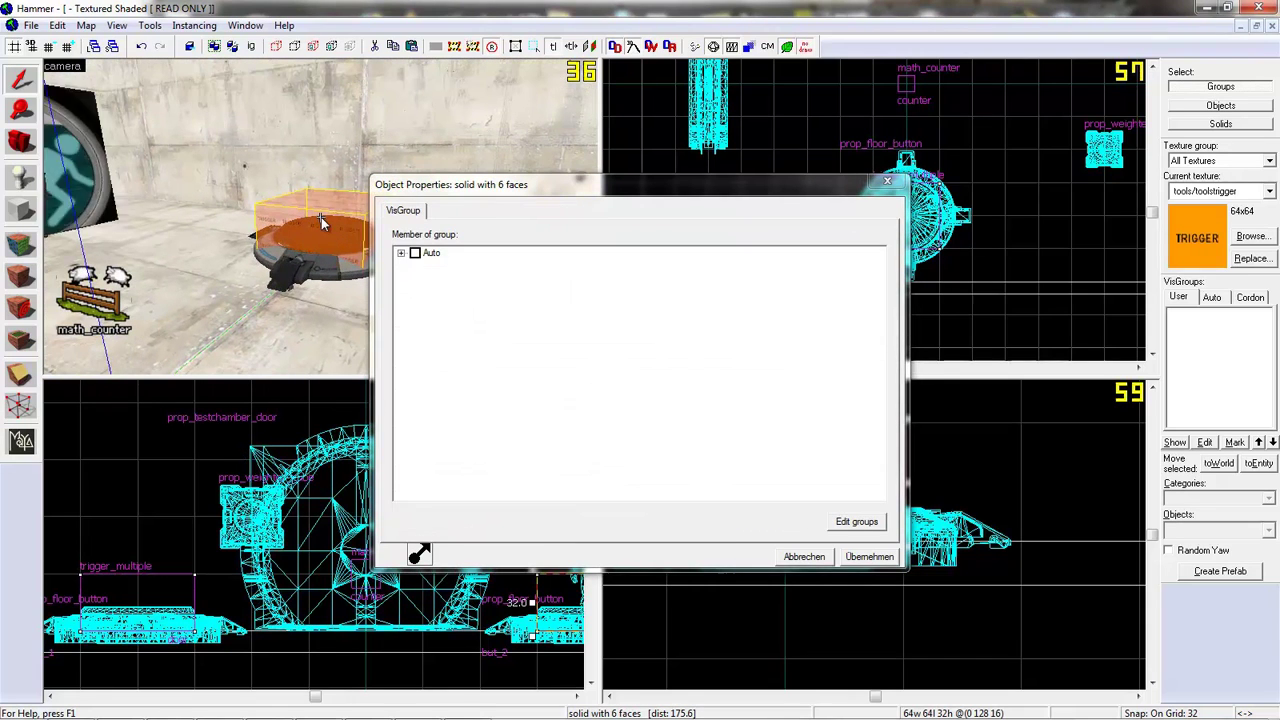
key("z")
key("ctrl+t")
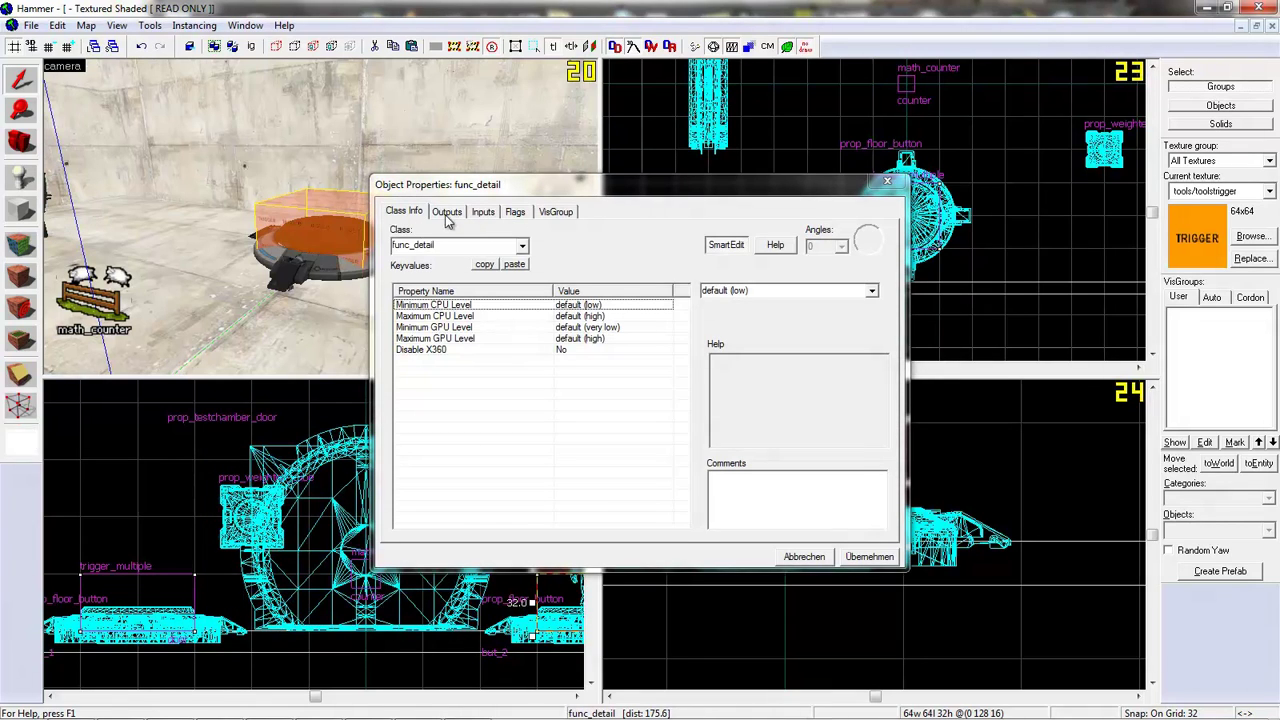
- Check the new entity's inputs and compare its class with that of the existing trigger
left_click(482, 211)
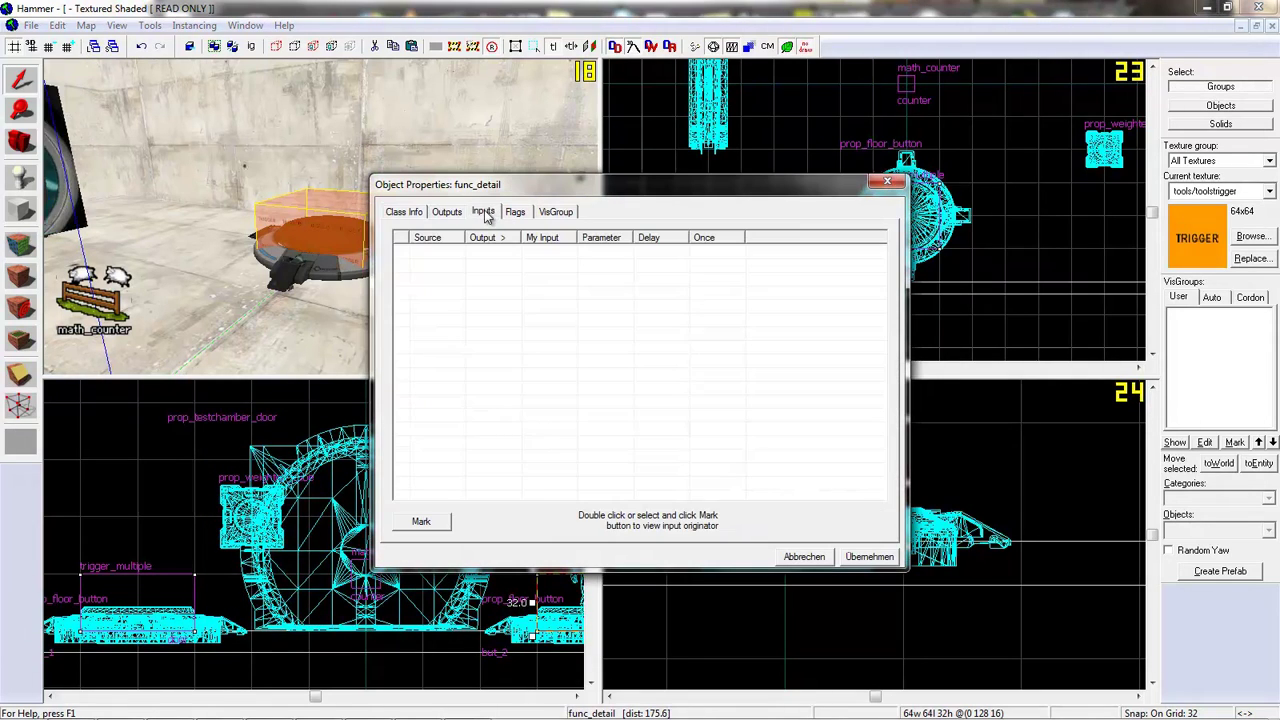
left_click(412, 212)
key("z")
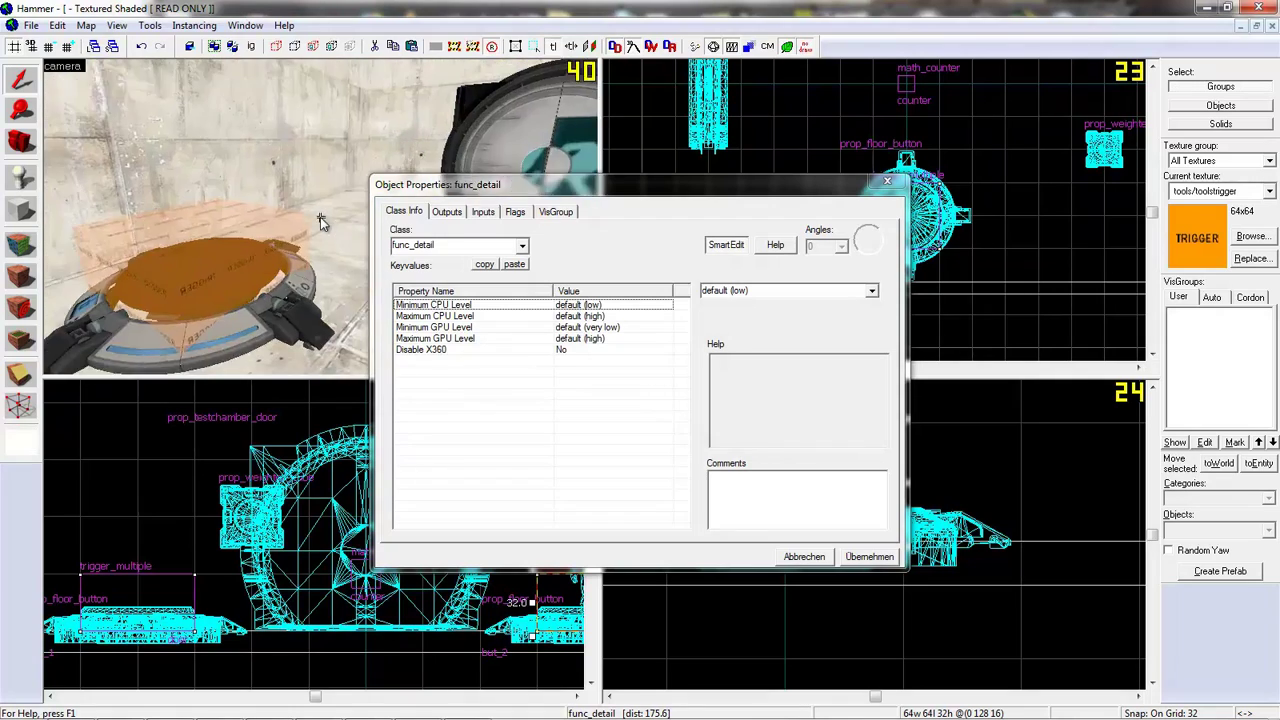
left_click(320, 217)
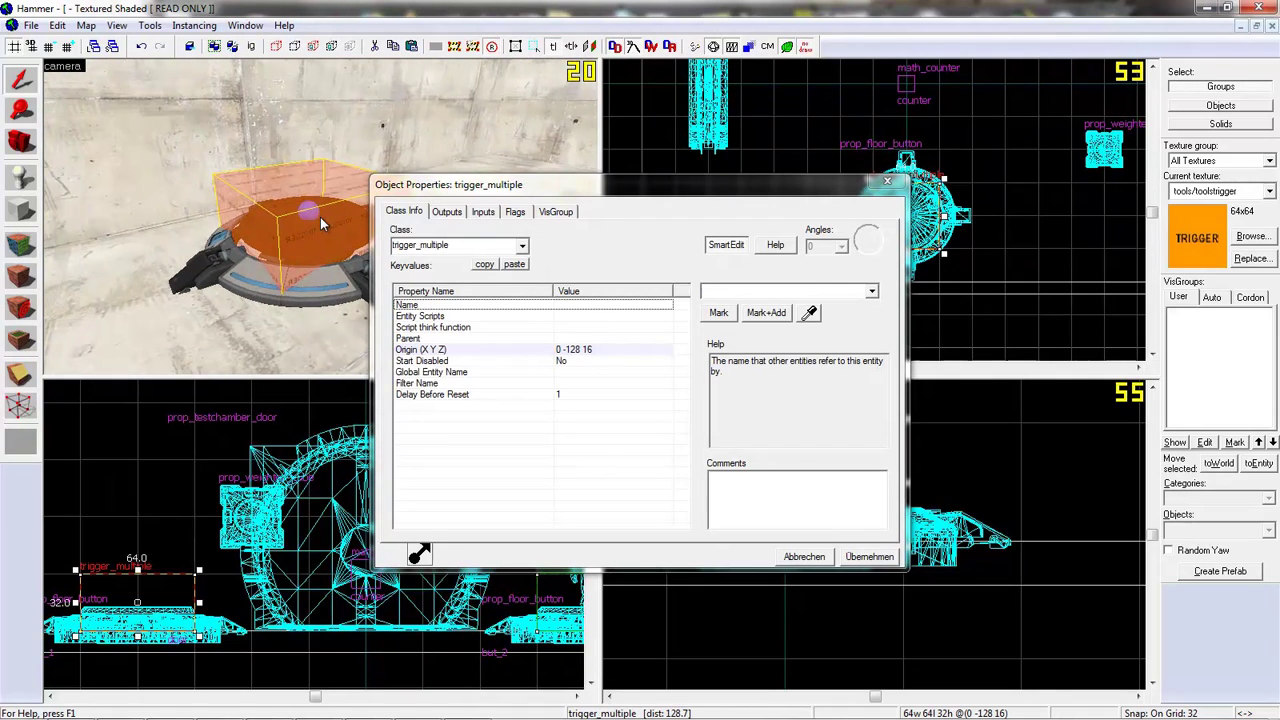
key("z")
key("z")
- Change the func_detail brush entity's class to trigger_multiple and apply the change
left_click(322, 220)
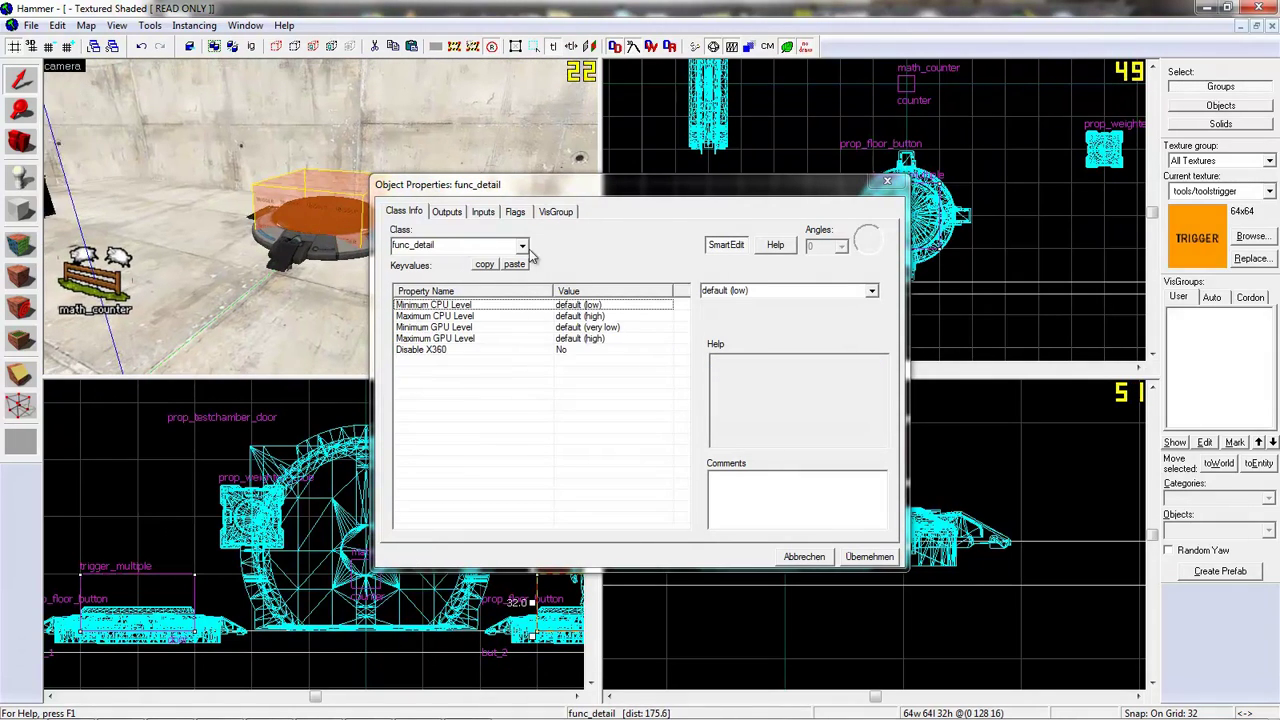
double_click(395, 246)
key("BackSpace")
type("m")
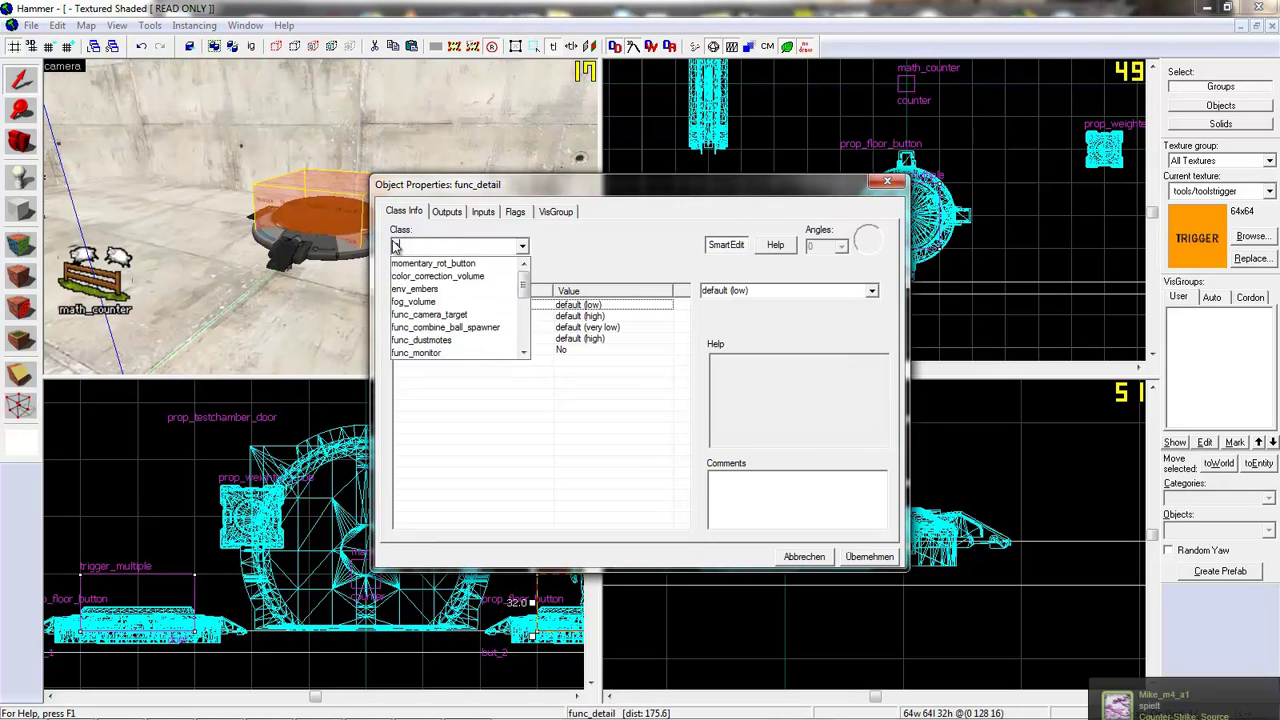
type("ul")
left_click(429, 265)
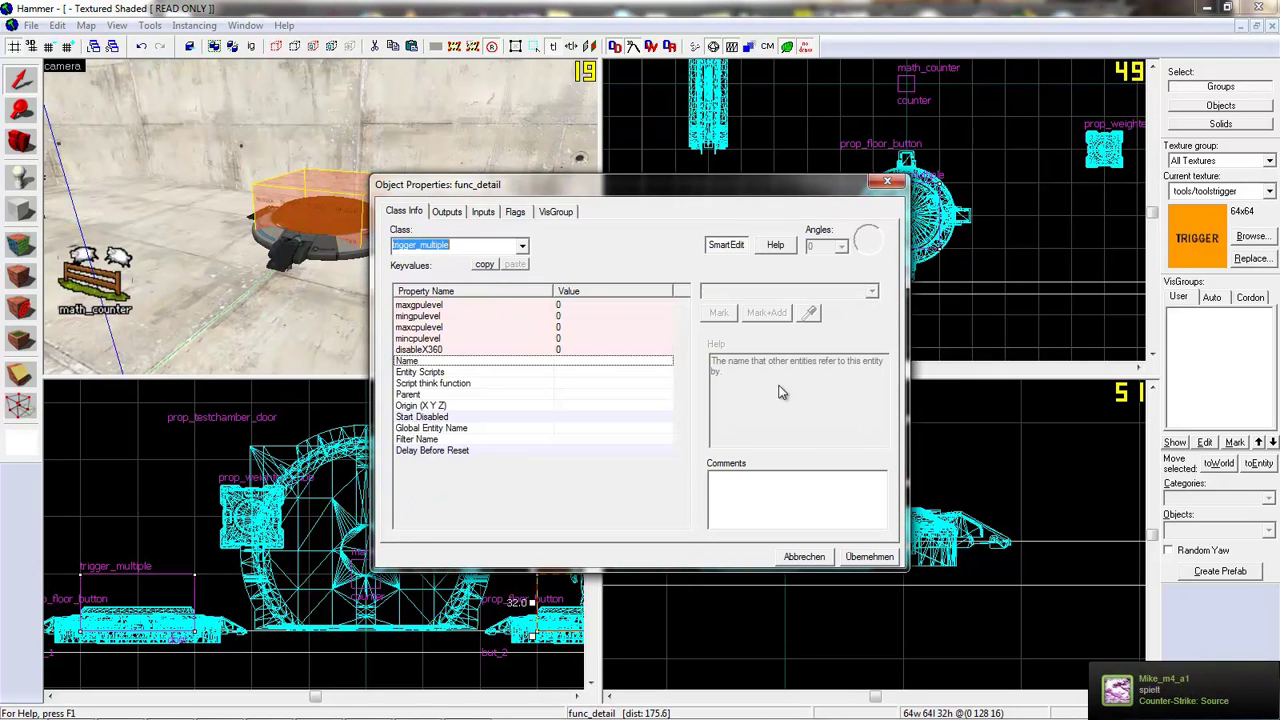
left_click(869, 556)
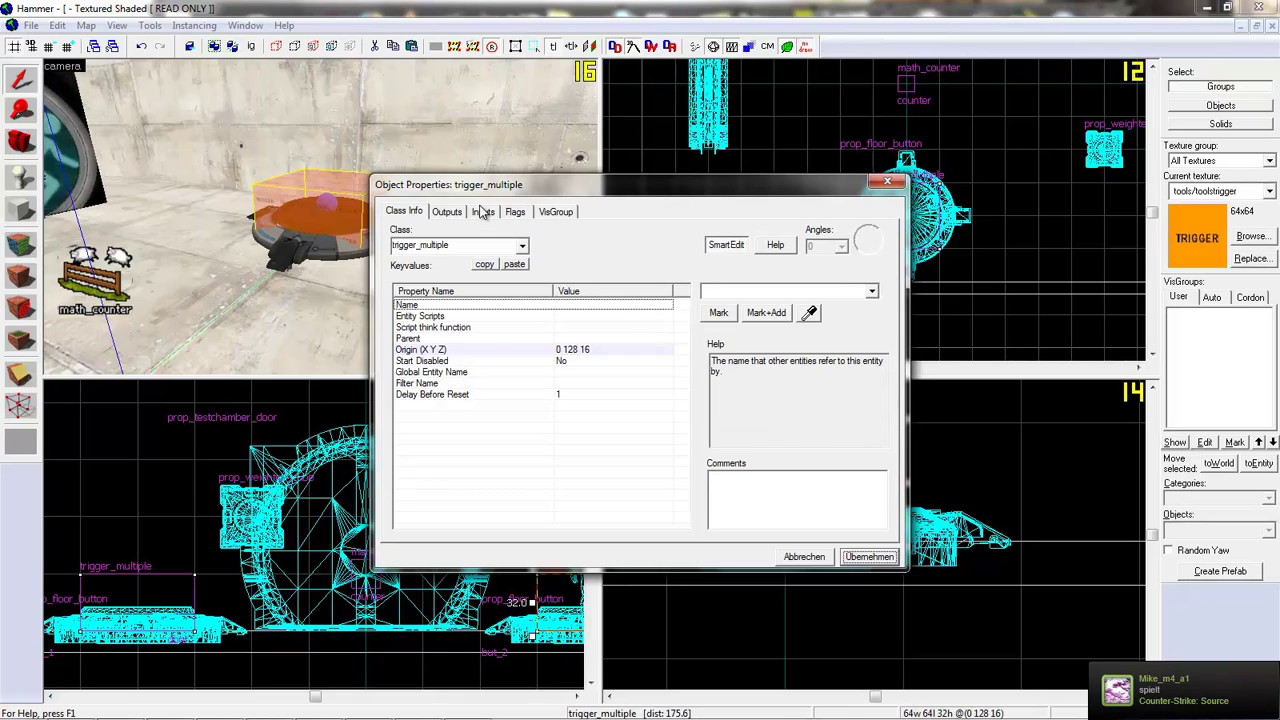
- Paste the four copied outputs into the new trigger_multiple above the but_2 floor button
left_click(447, 212)
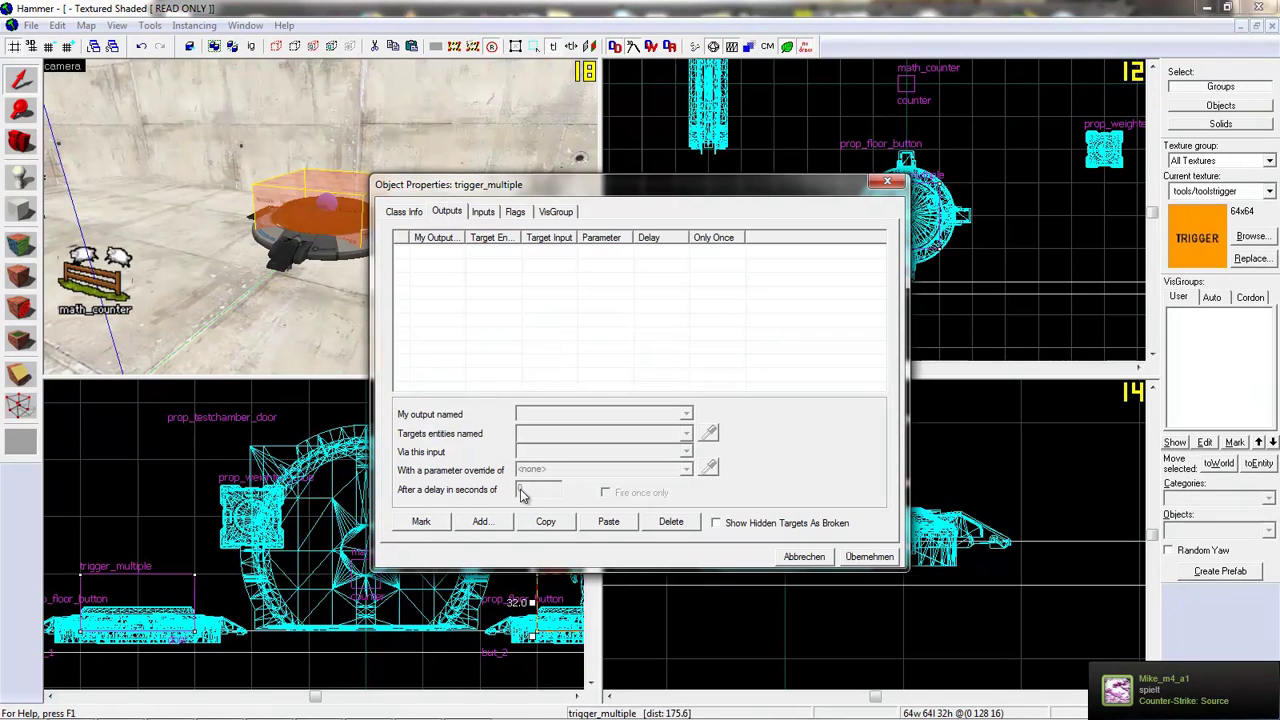
left_click(609, 521)
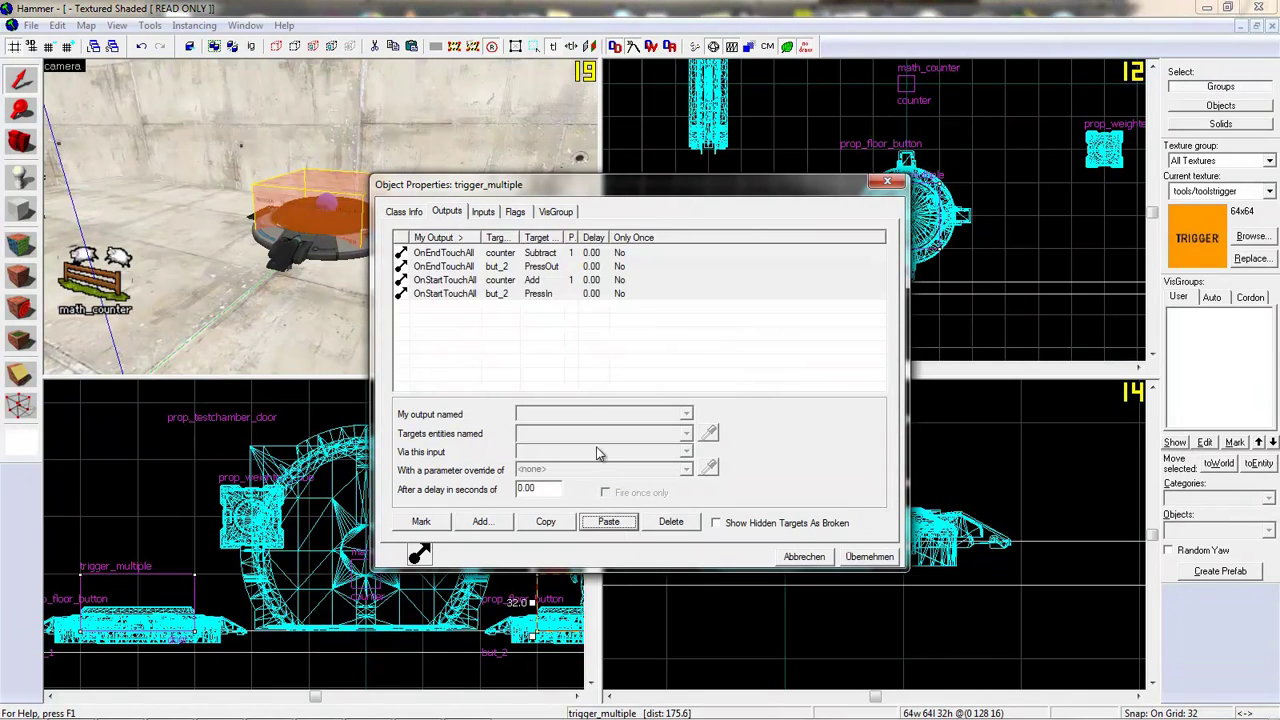
left_click(535, 267)
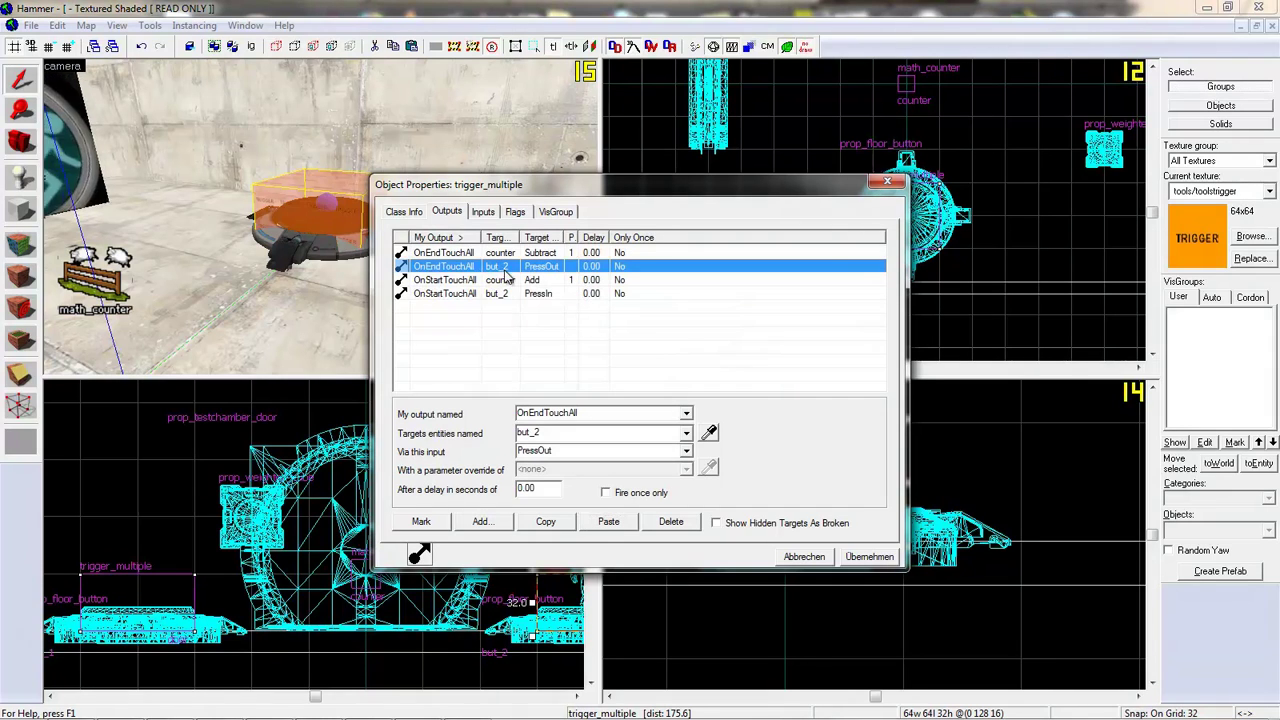
key("z")
key("w")
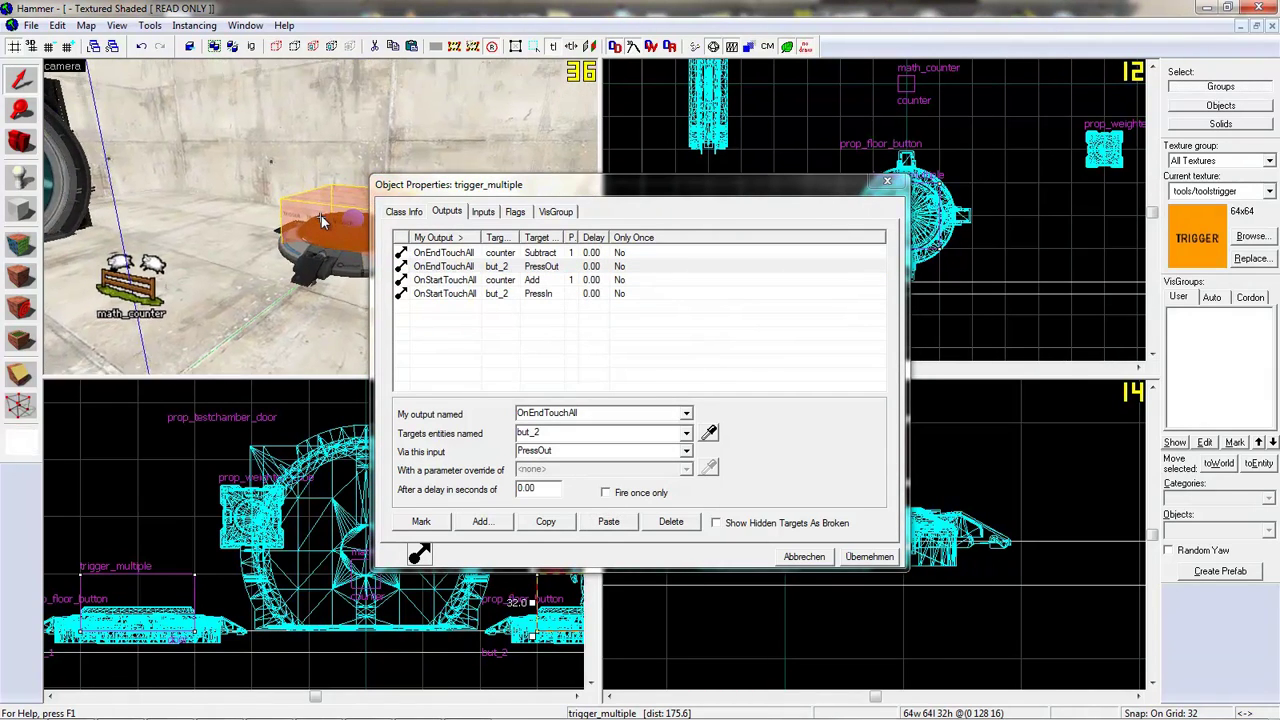
- On the original trigger_multiple, retarget both the PressOut and PressIn outputs to biut_1
left_click(321, 222)
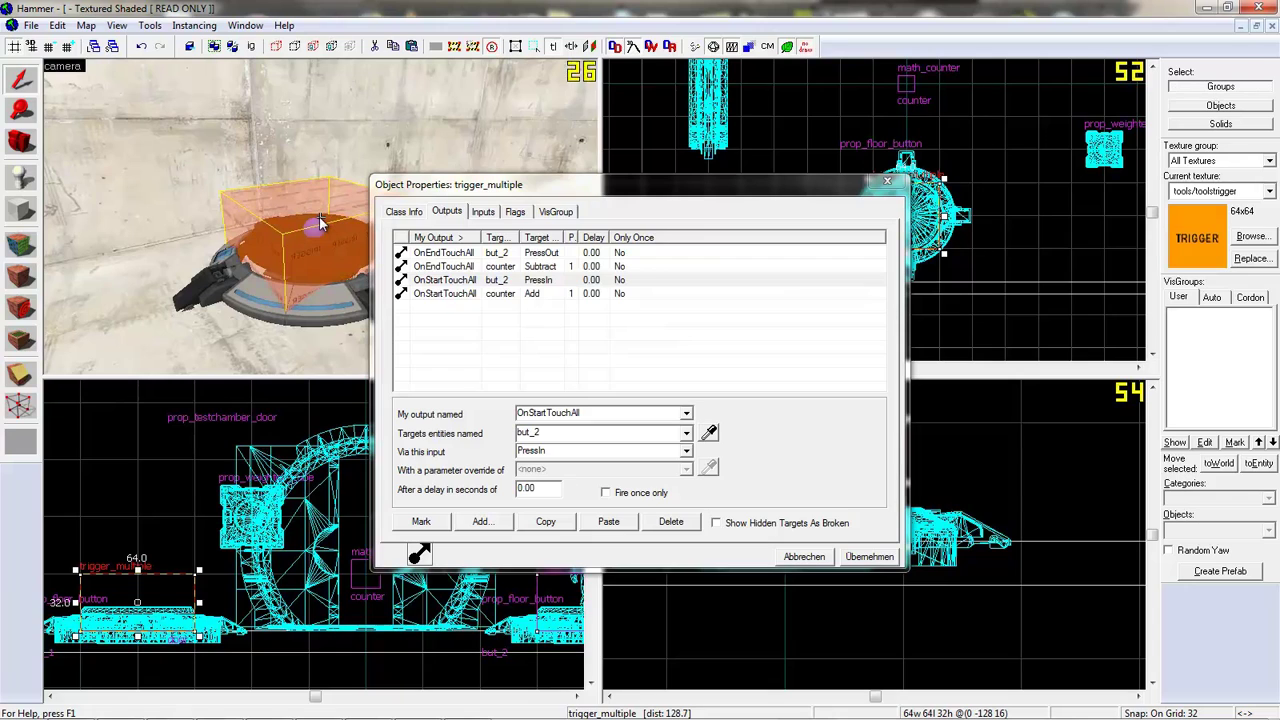
left_click(562, 256)
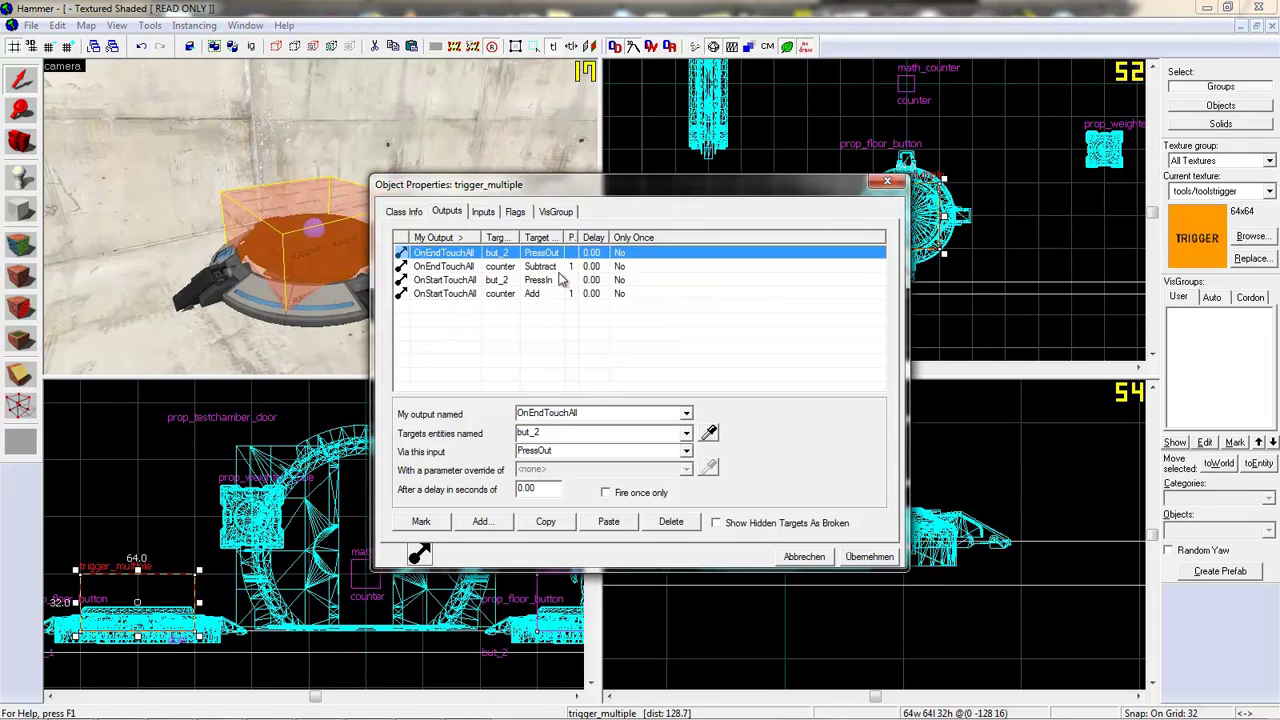
left_click(686, 433)
left_click(540, 446)
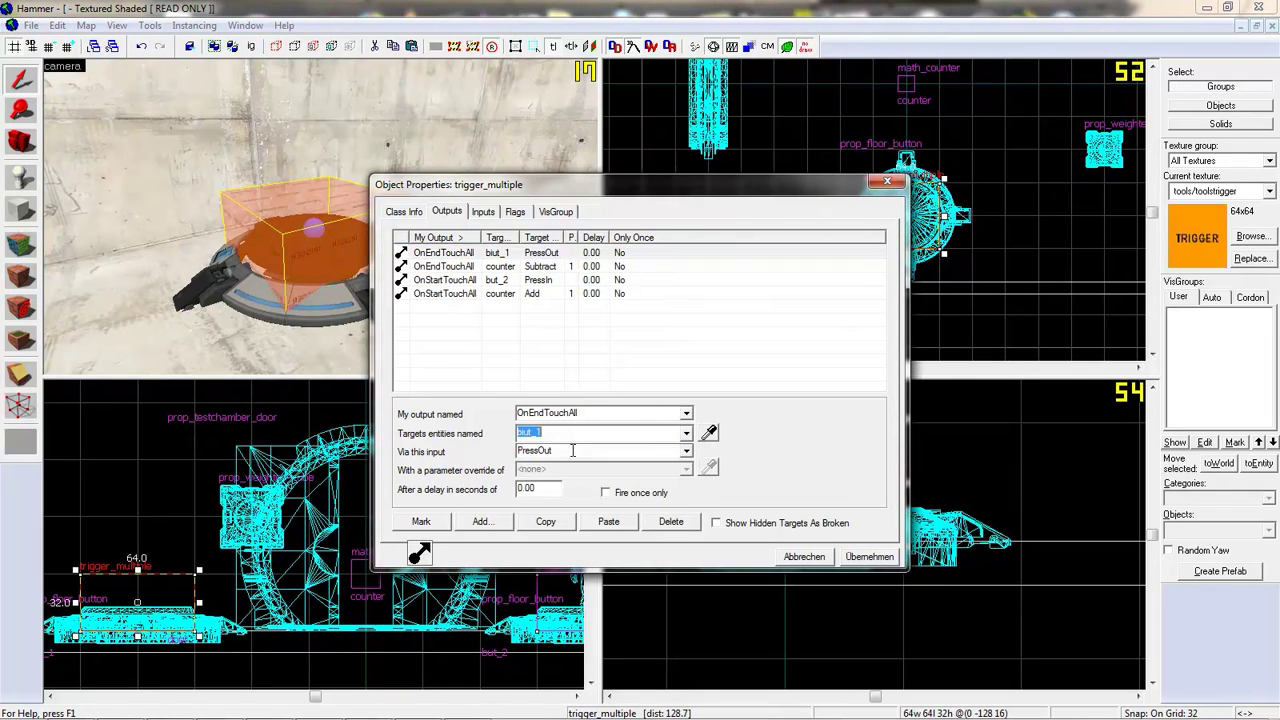
left_click(535, 280)
left_click(686, 433)
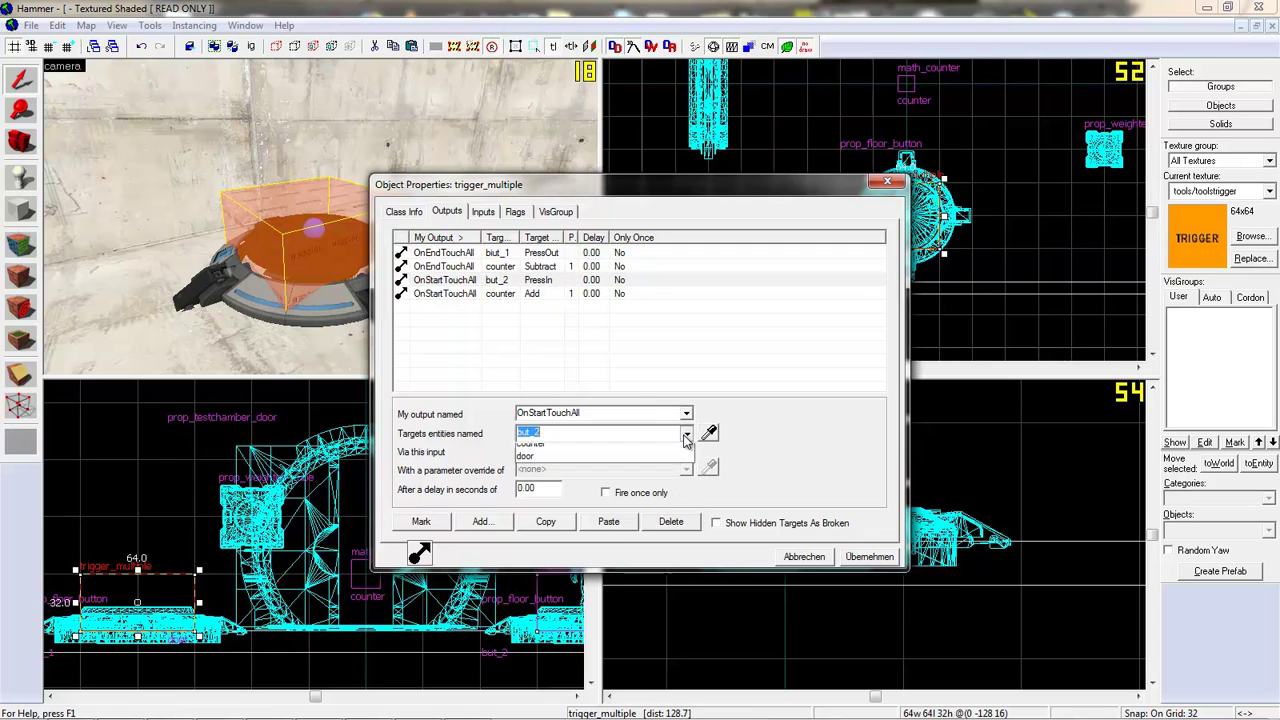
left_click(553, 451)
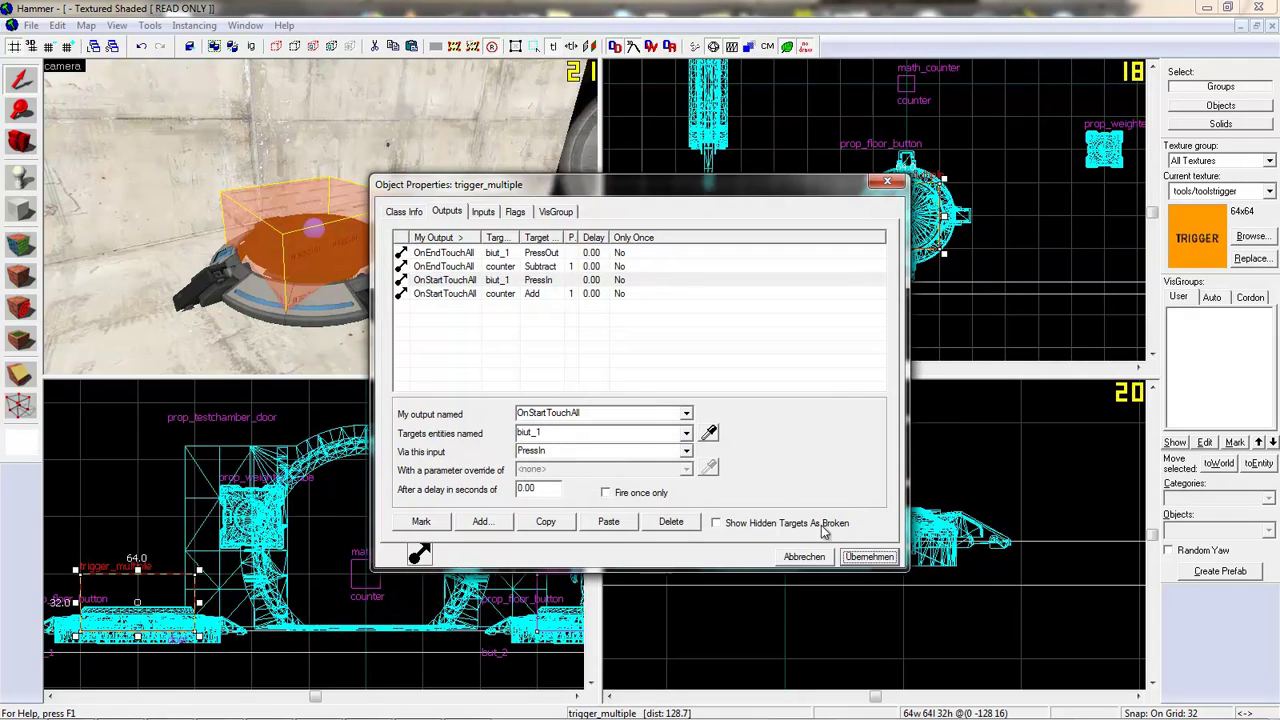
- Check the outputs of the trigger_multiple brushes above both floor buttons, and close the object properties
left_click(238, 294)
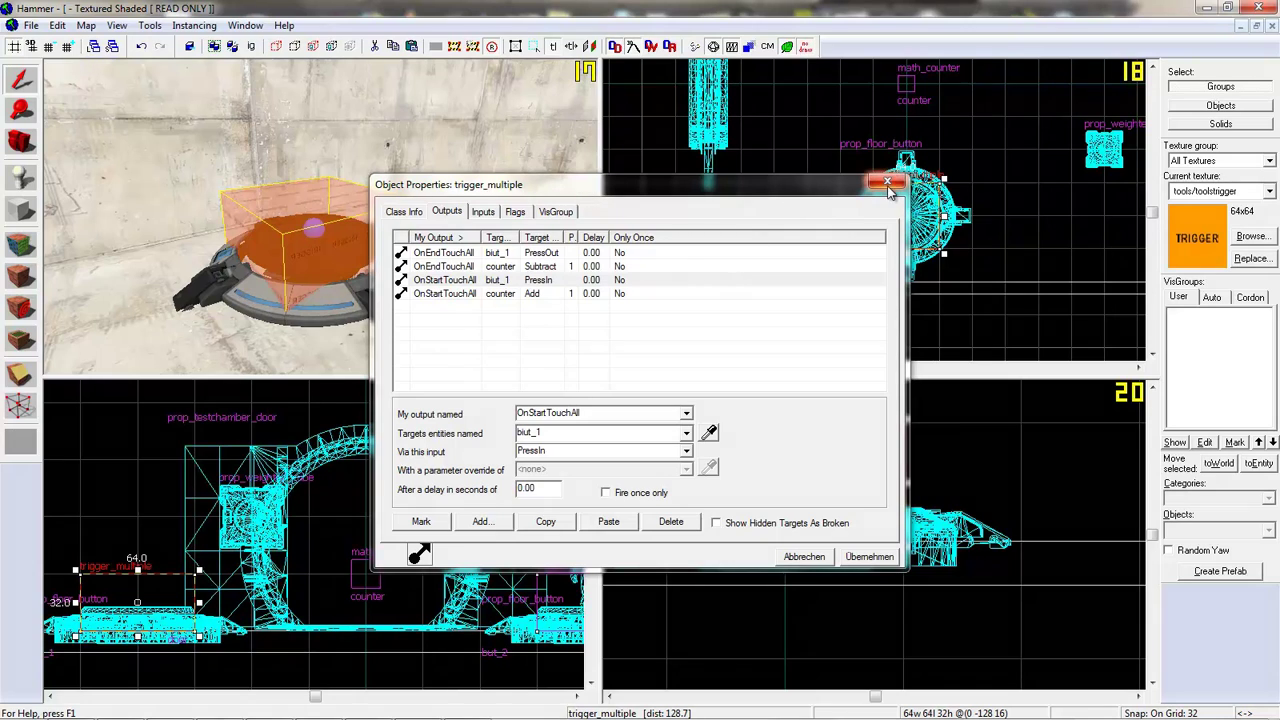
key("z")
left_click(321, 218)
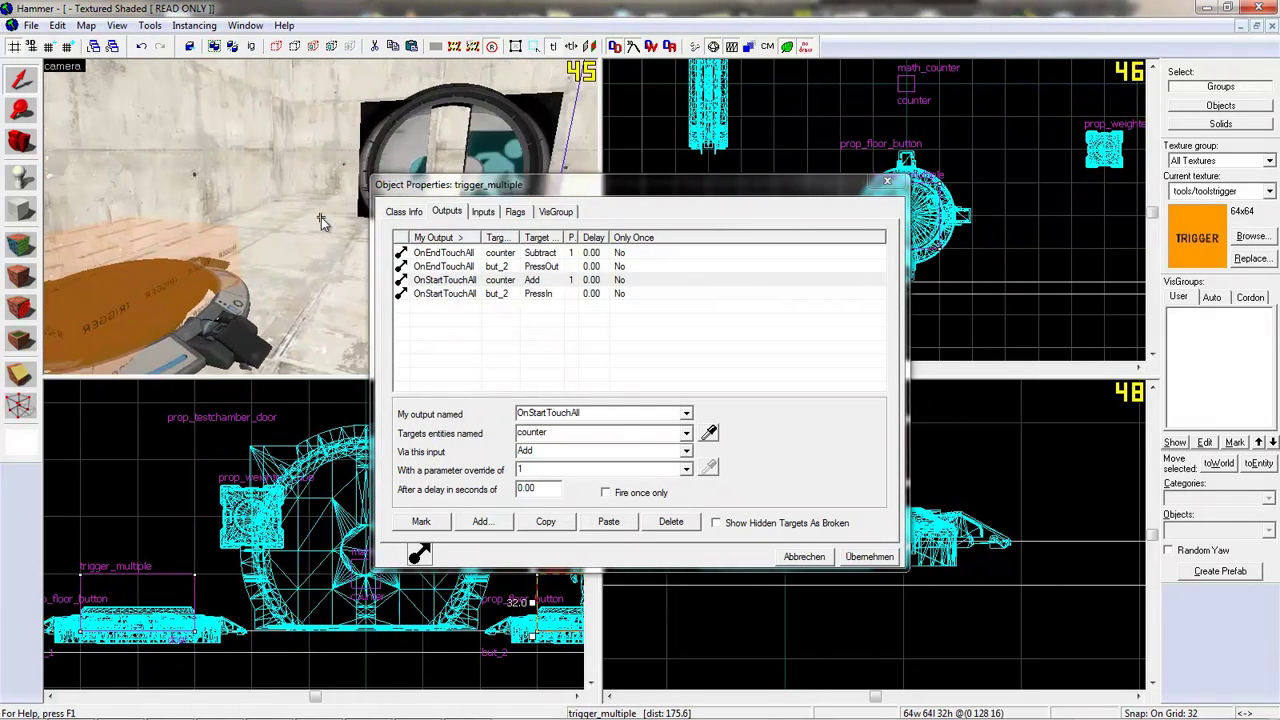
key("s")
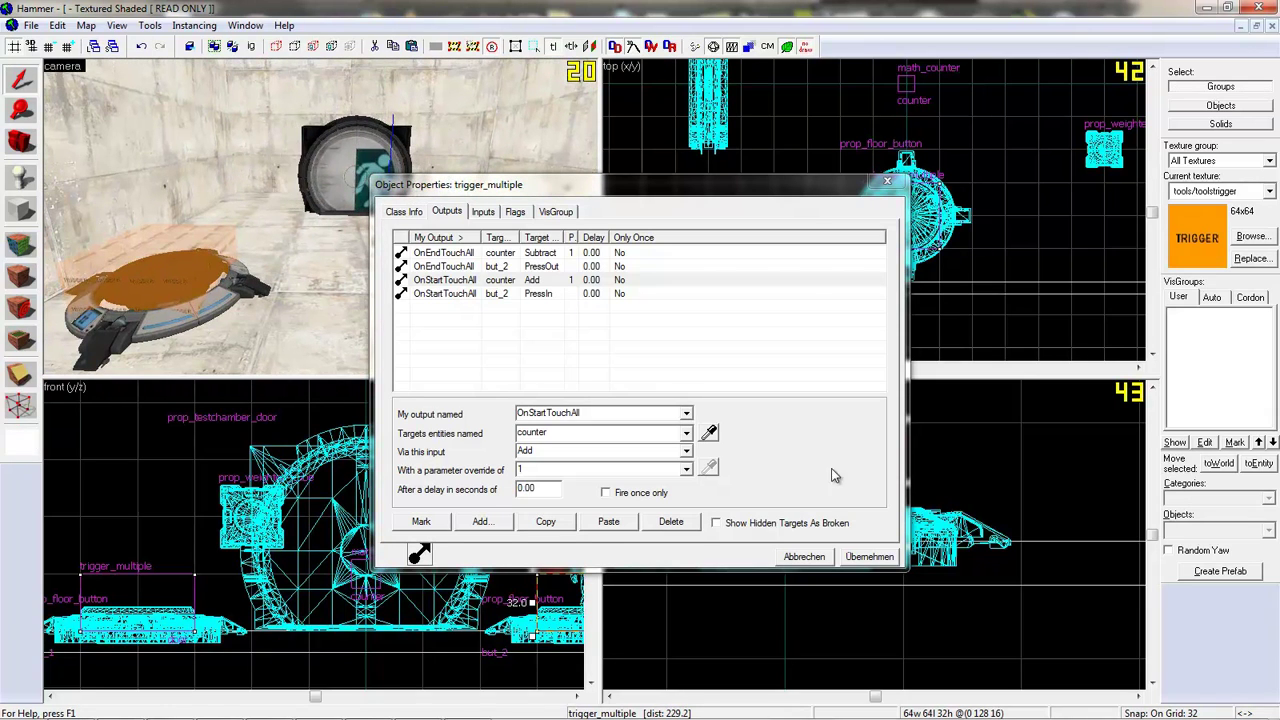
left_click(869, 557)
left_click(886, 181)
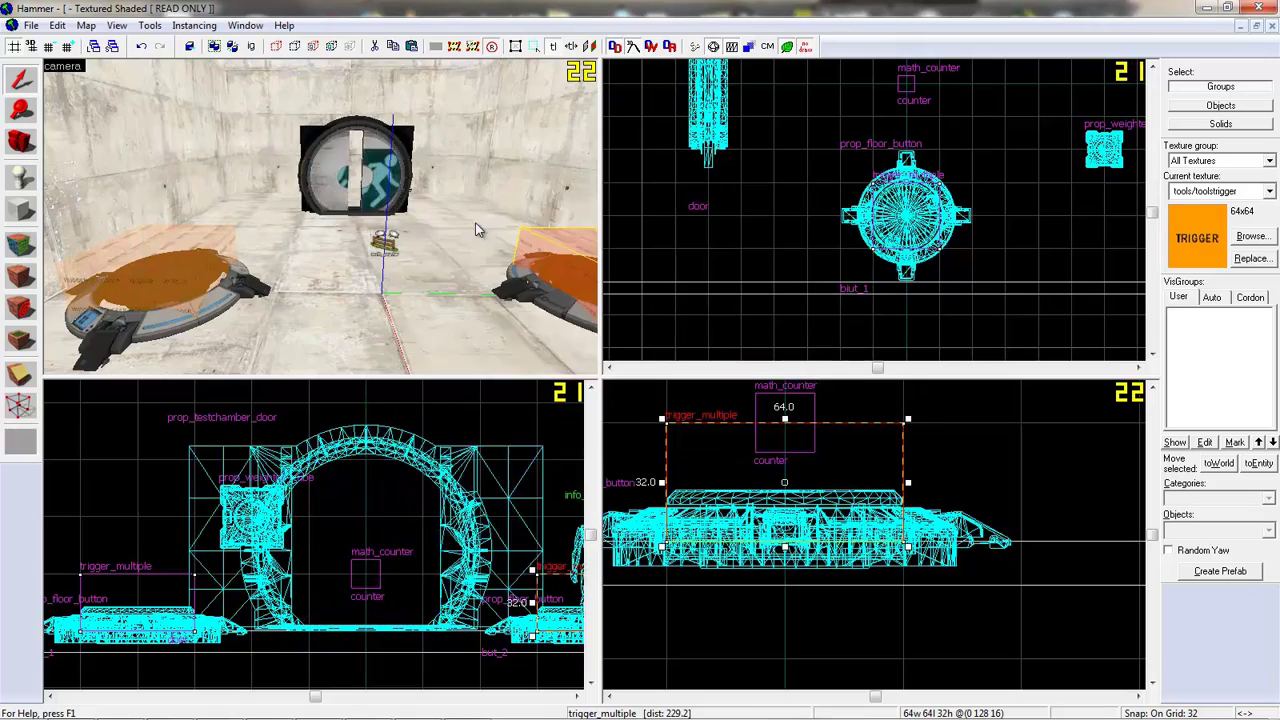
- Run the map, saving it in the maps folder under the file name counter_tut
left_click_drag(475, 222, 321, 221)
key("w")
key("s")
key("w")
left_click(31, 25)
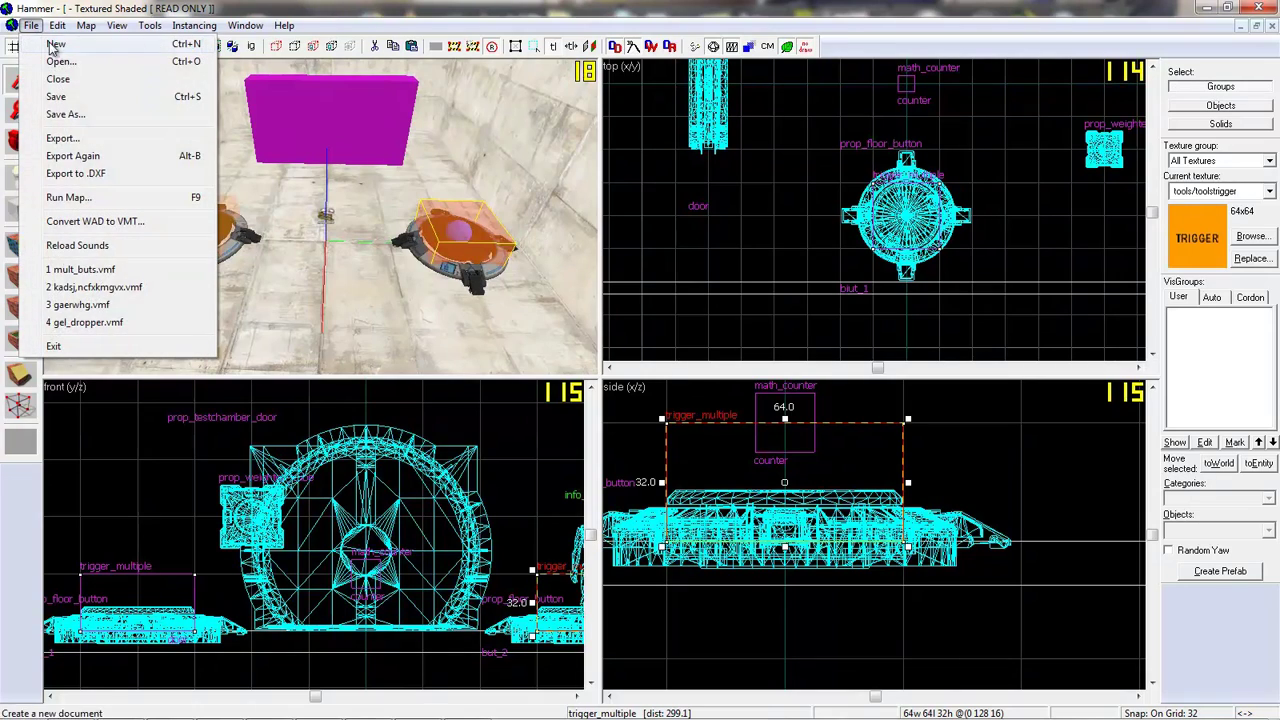
left_click(62, 198)
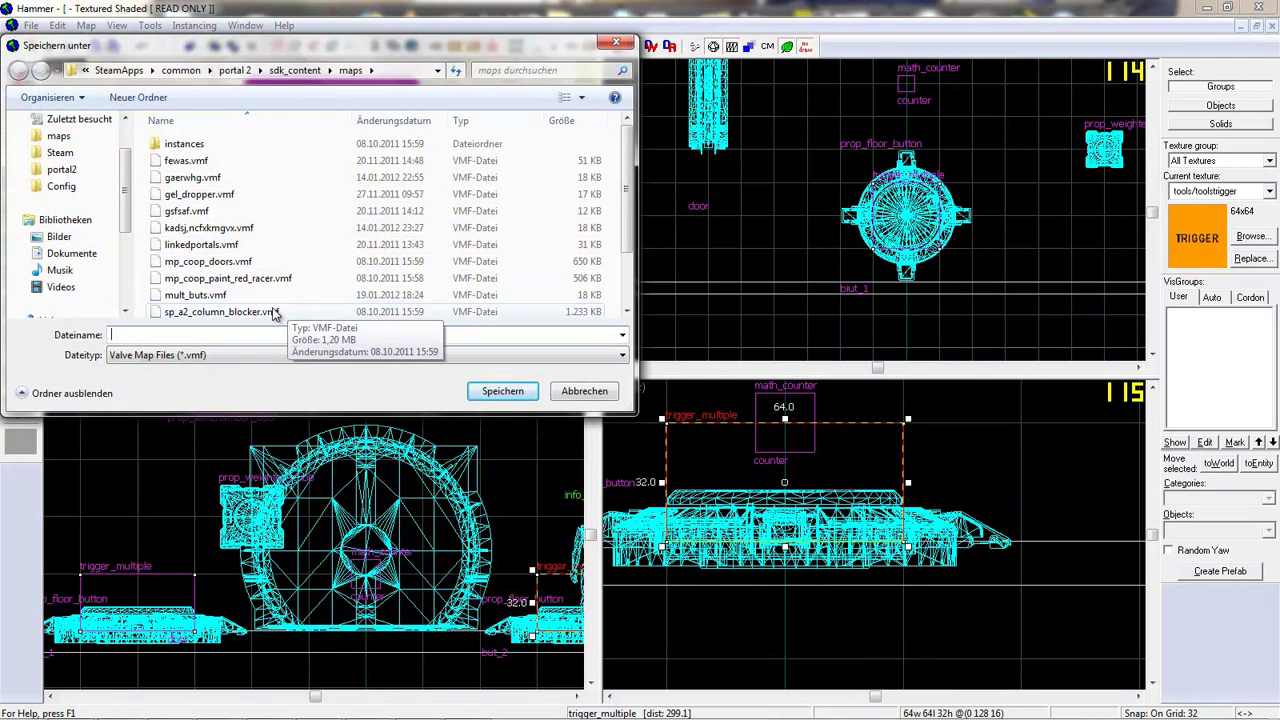
type("counter_tut")
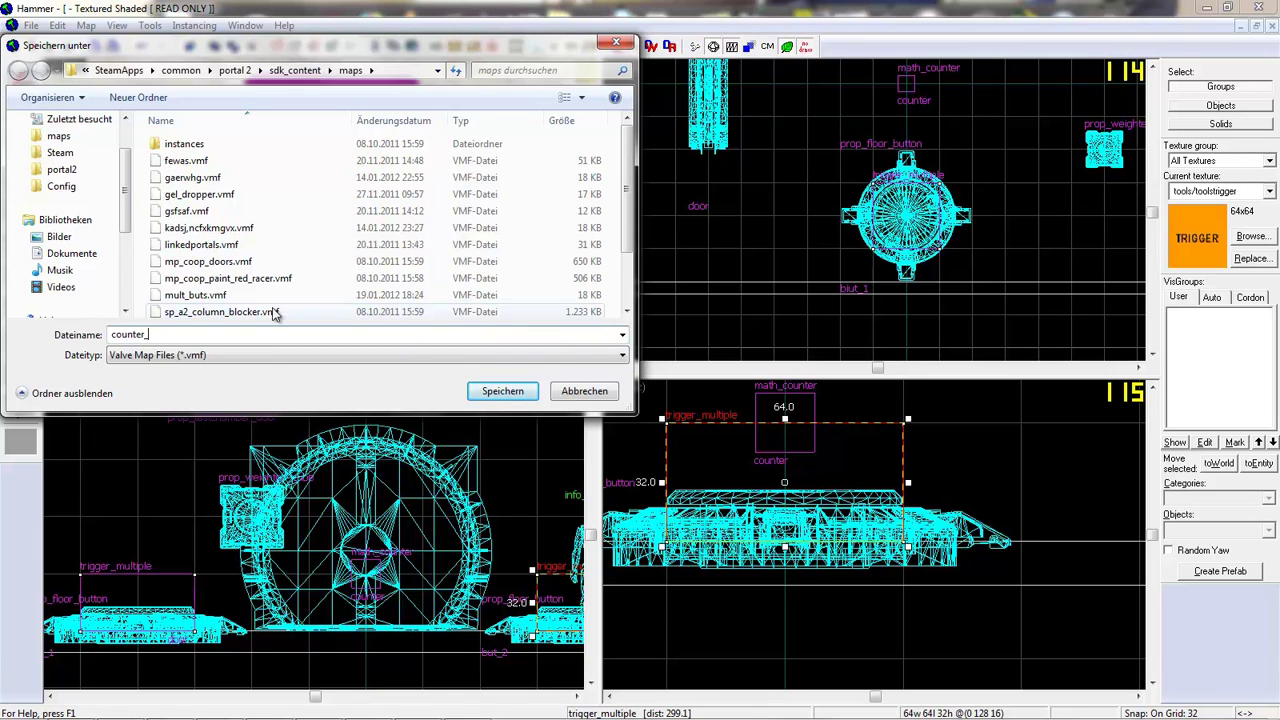
left_click(503, 393)
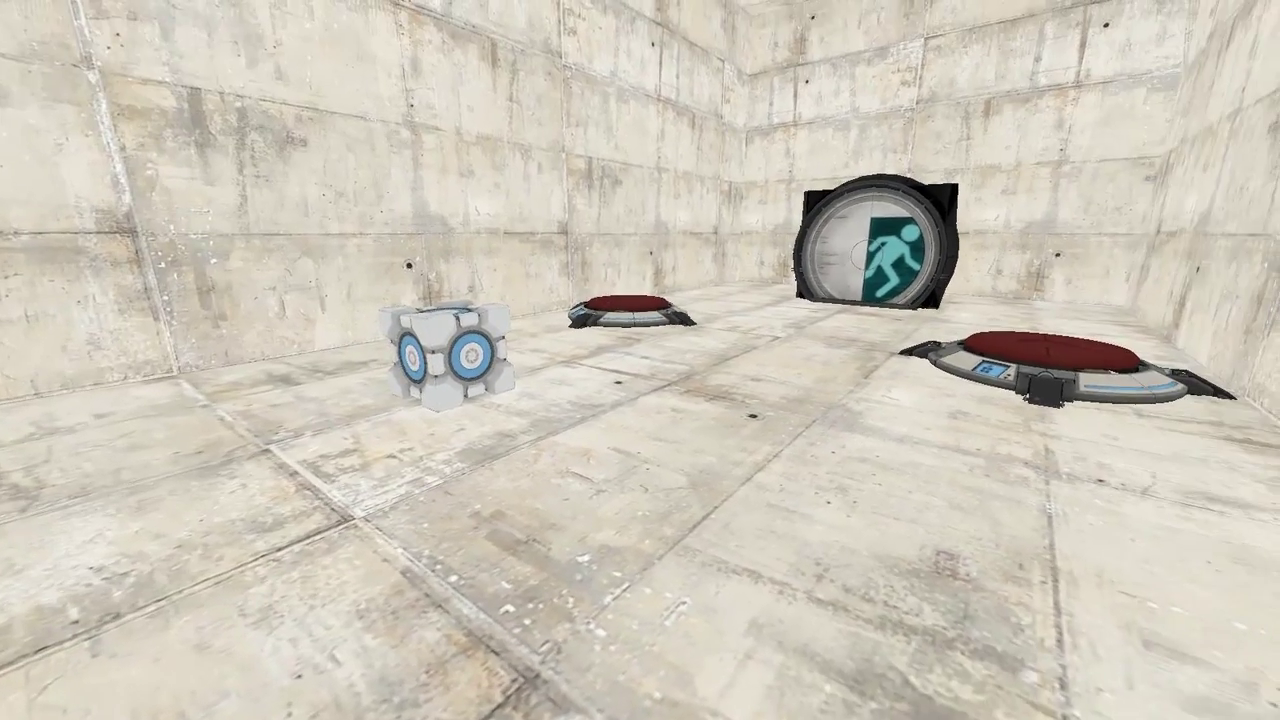
key("w")
key("w")
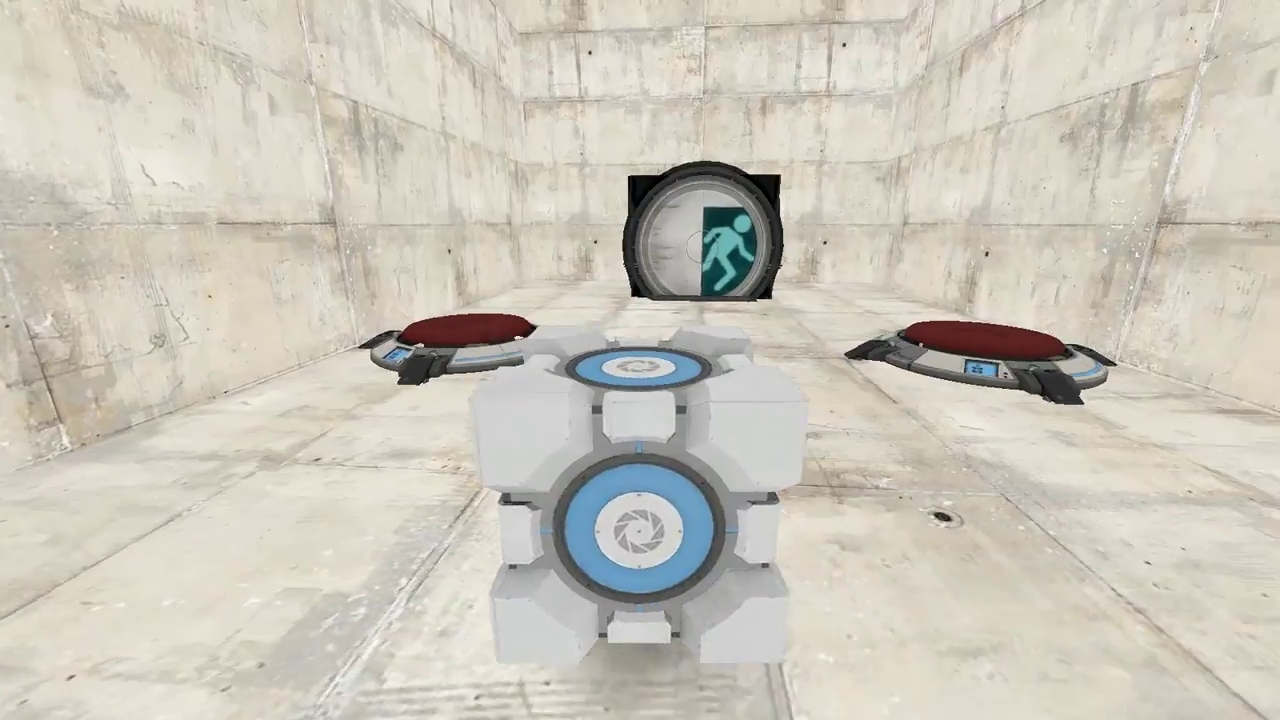
key("w")
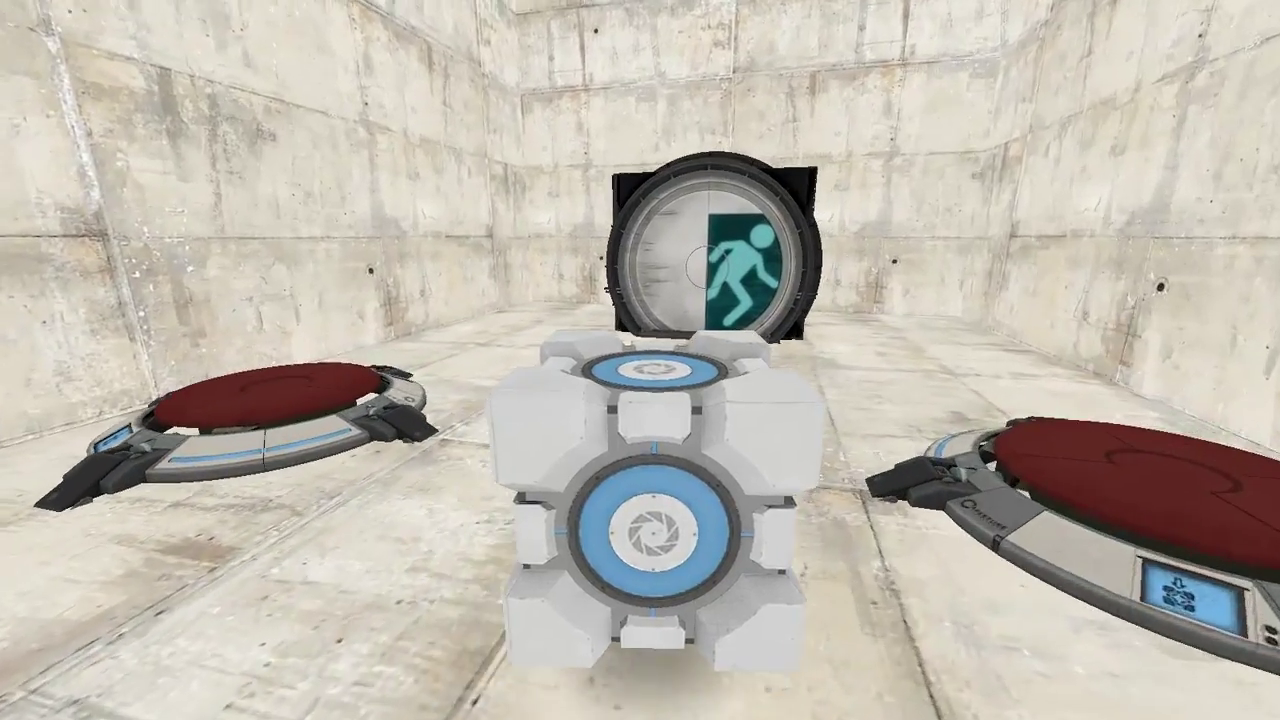
key("w")
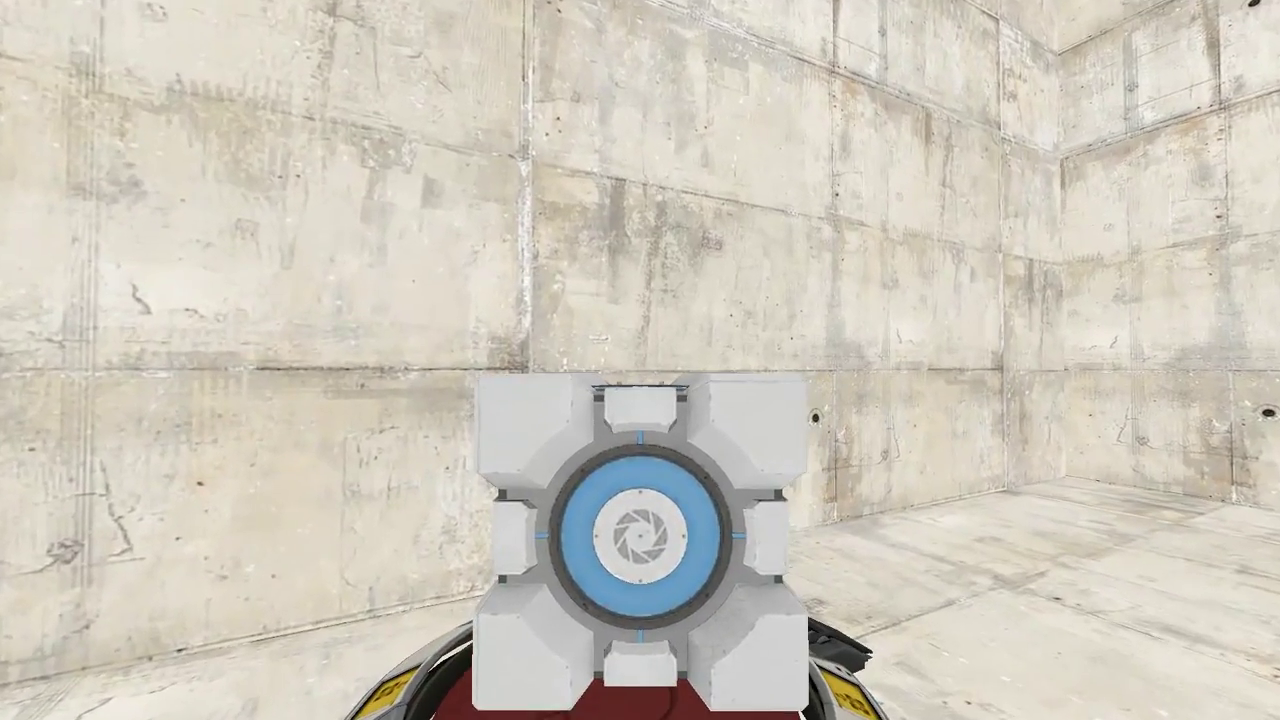
key("e")
key("s")
key("d")
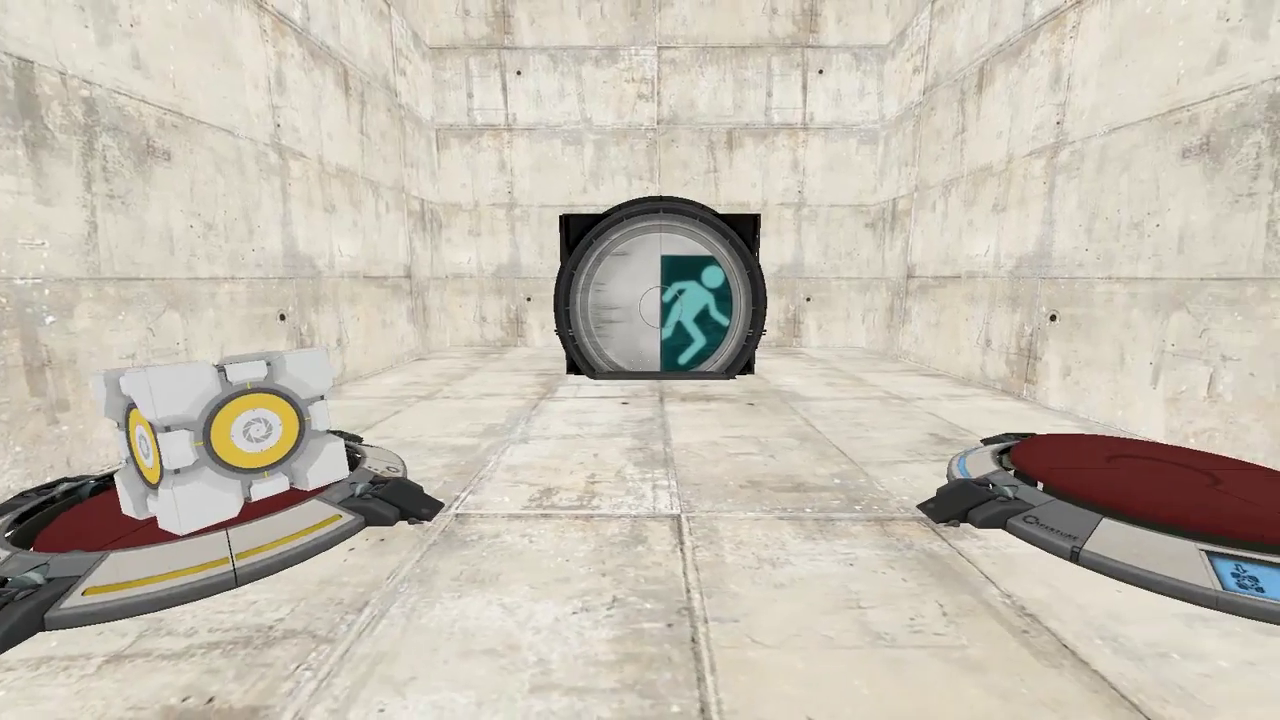